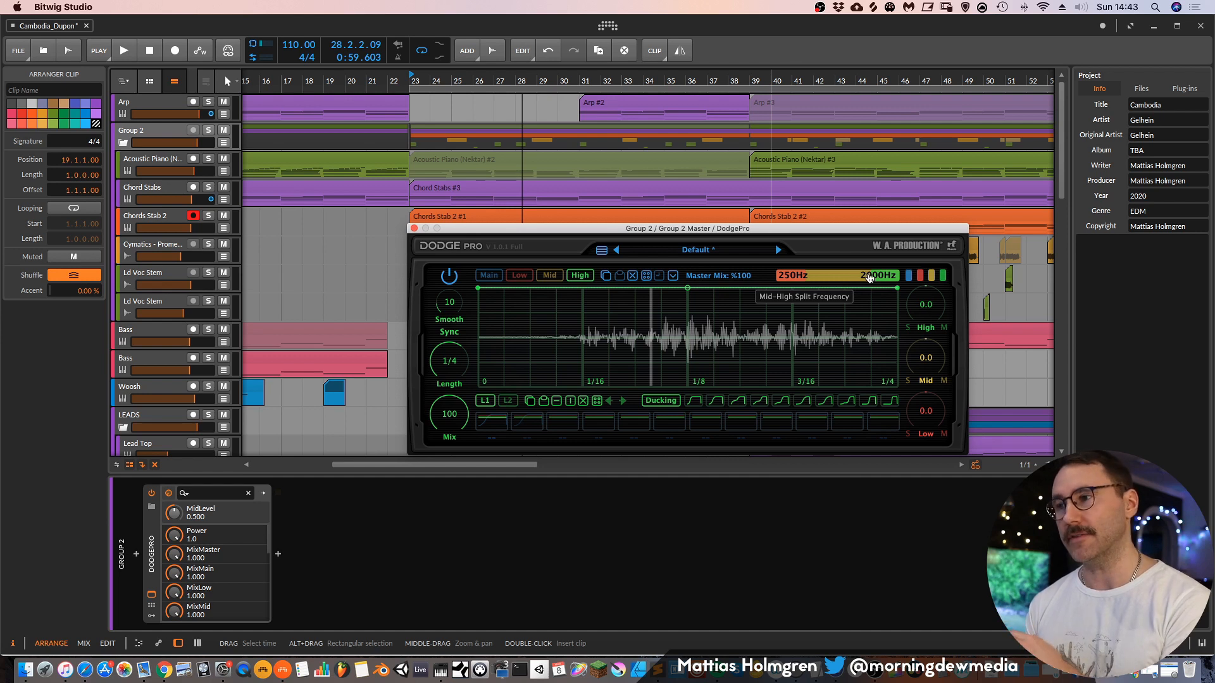
Shape the Mid band's envelope as a triangle peaking at 1/8 and the High band's as a straight ramp rising from zero.
click(550, 277)
drag(476, 289, 478, 388)
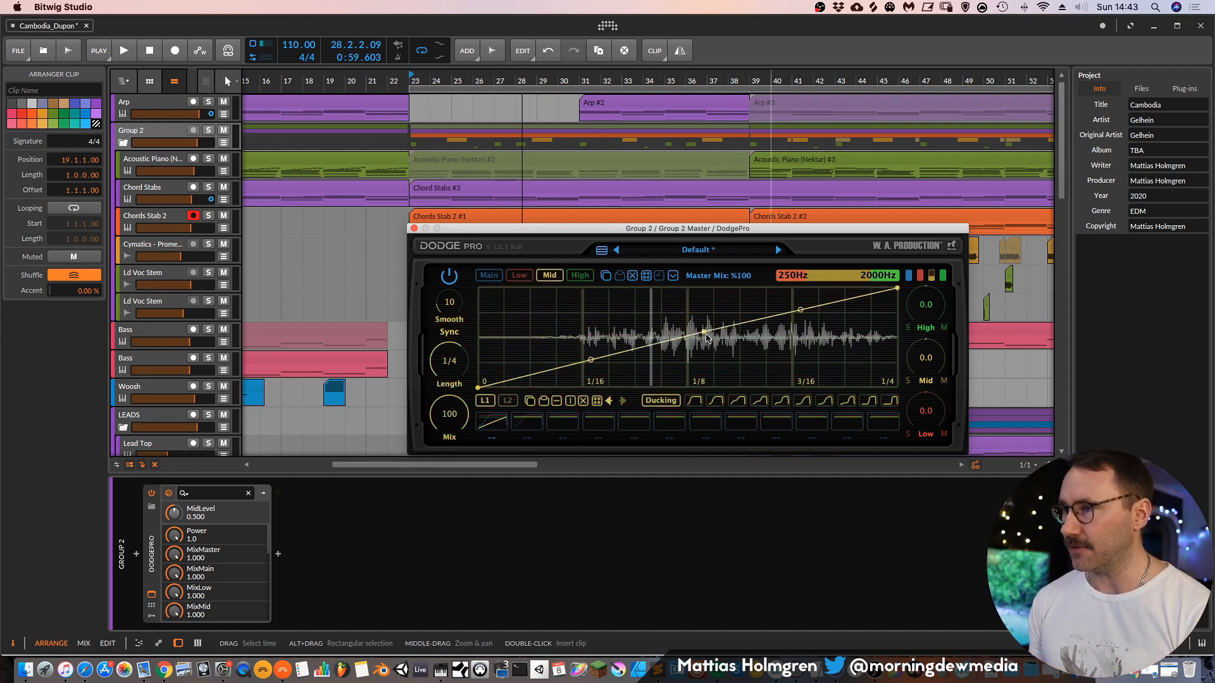
drag(704, 333, 684, 286)
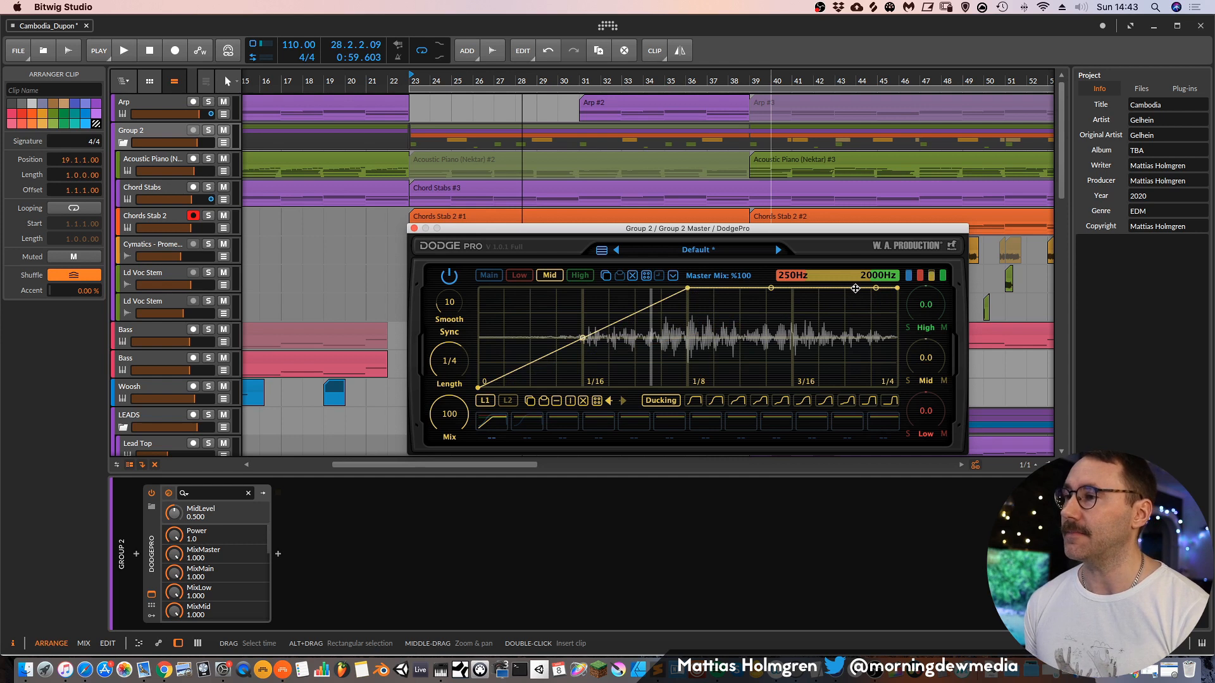
drag(894, 350, 904, 418)
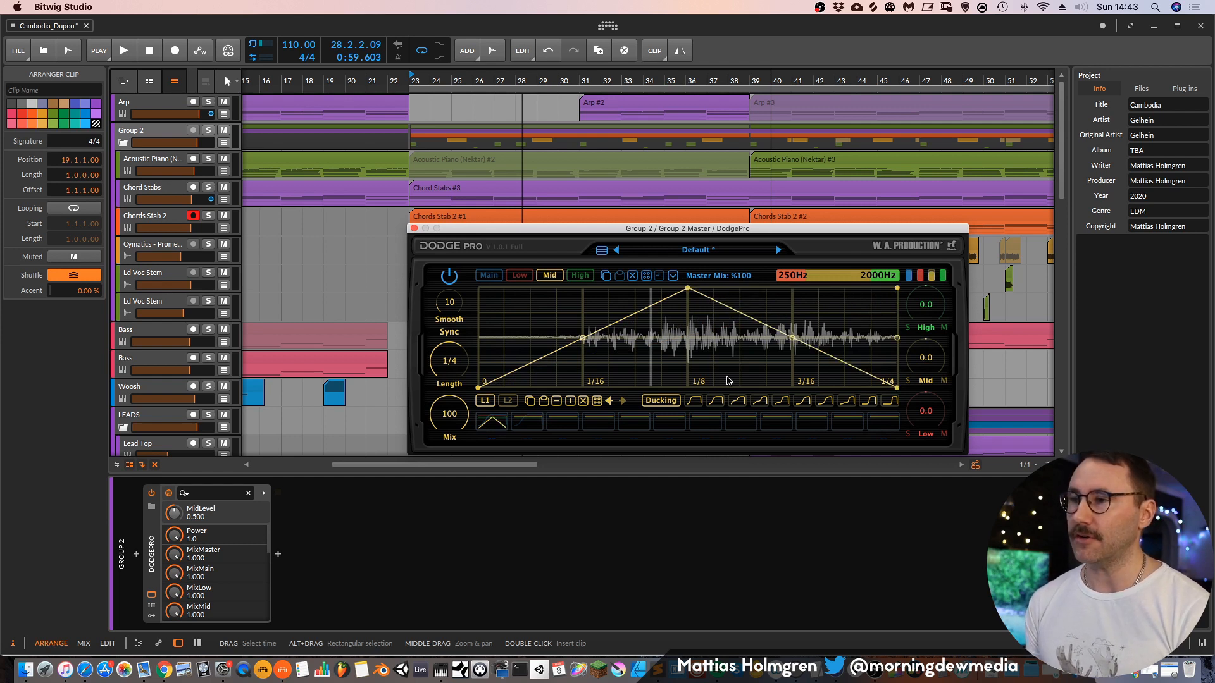
click(579, 277)
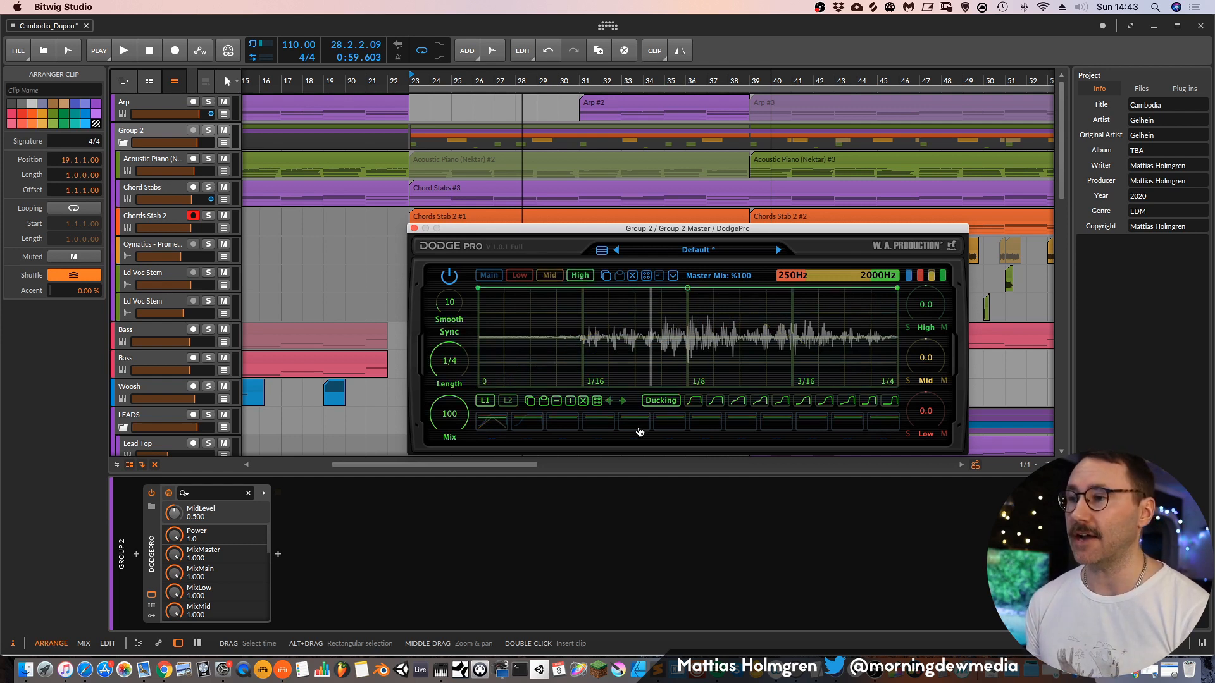
drag(477, 289, 477, 388)
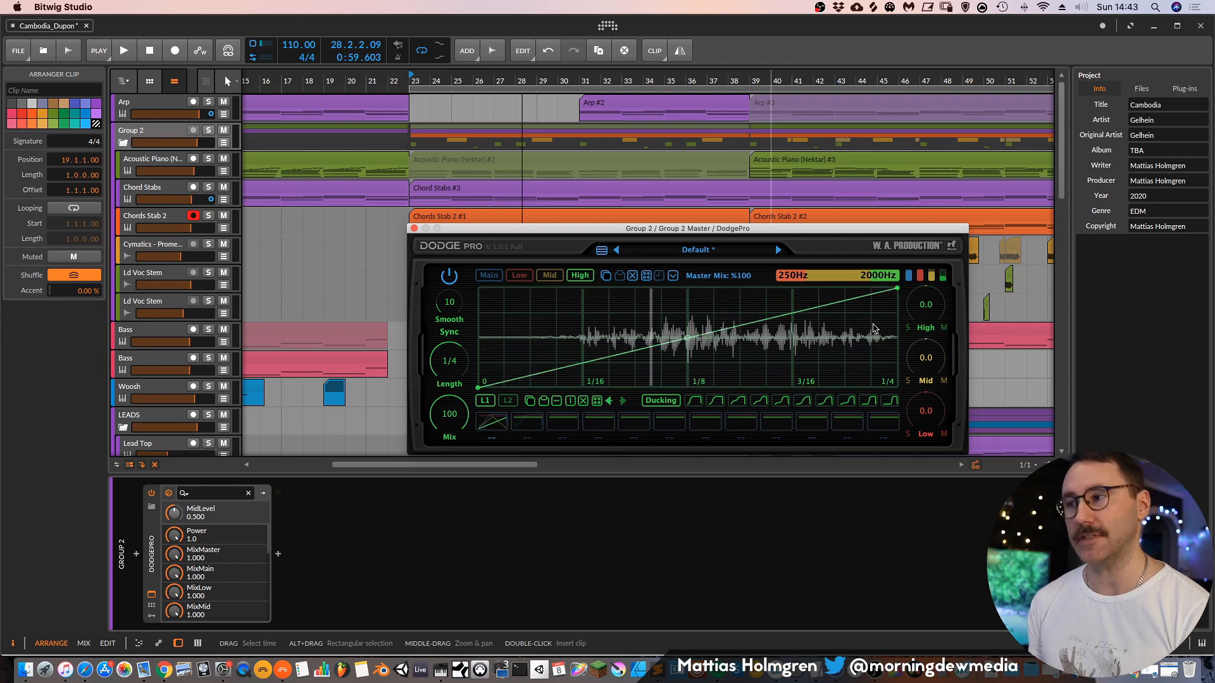
Draw a zigzag envelope for the Low band, dipping to zero just before 1/16 and at 3/16 with a full-level peak between.
click(519, 277)
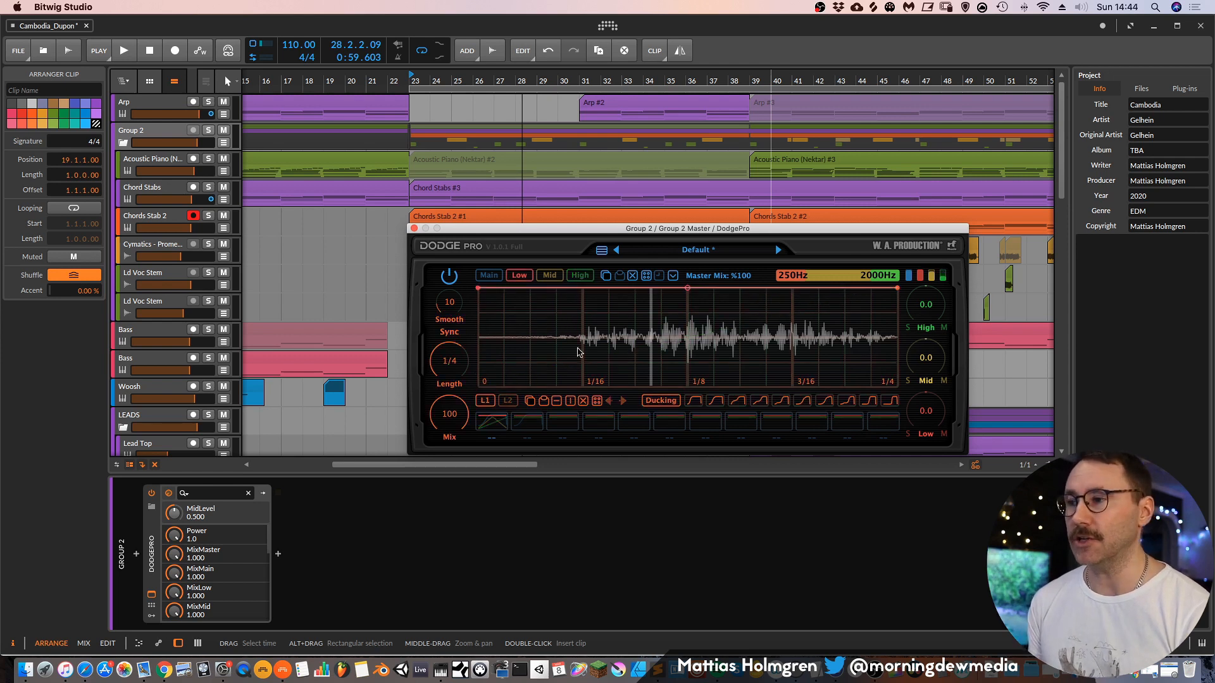
click(559, 291)
drag(562, 290, 553, 388)
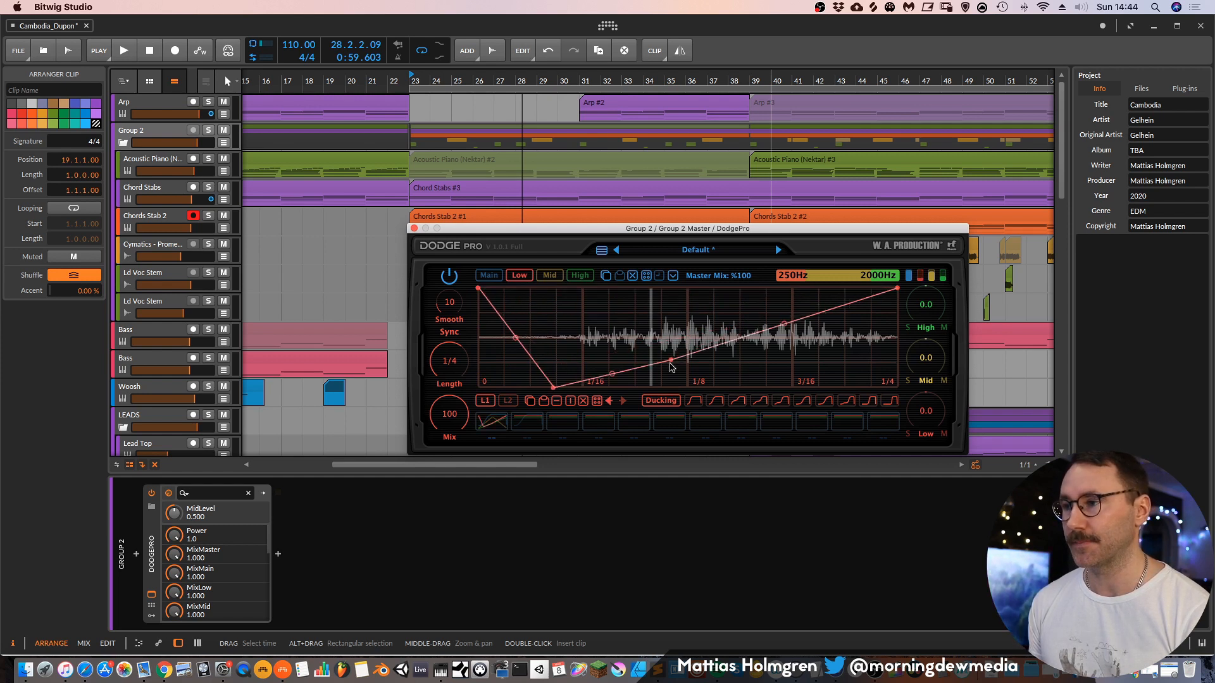
drag(671, 361, 651, 289)
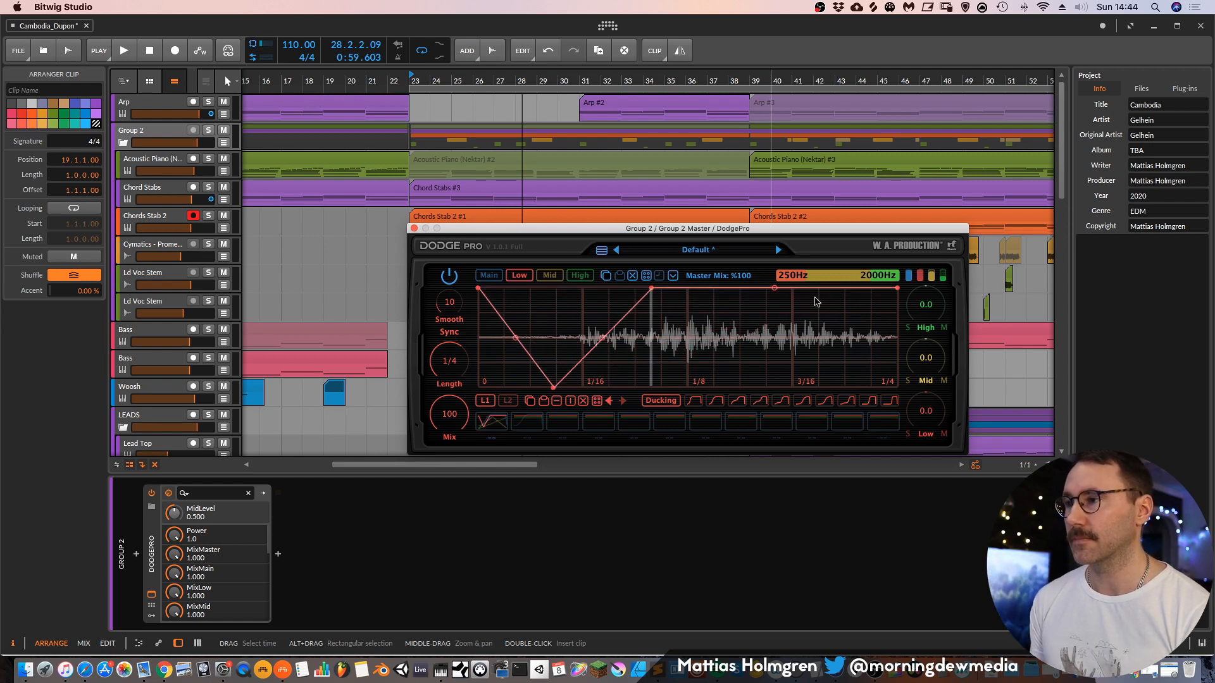
drag(841, 288, 793, 387)
Lower the Mid-High split frequency to 651 Hz during playback, and set the Mid length to 1/8 and the High length to 1.
key(space)
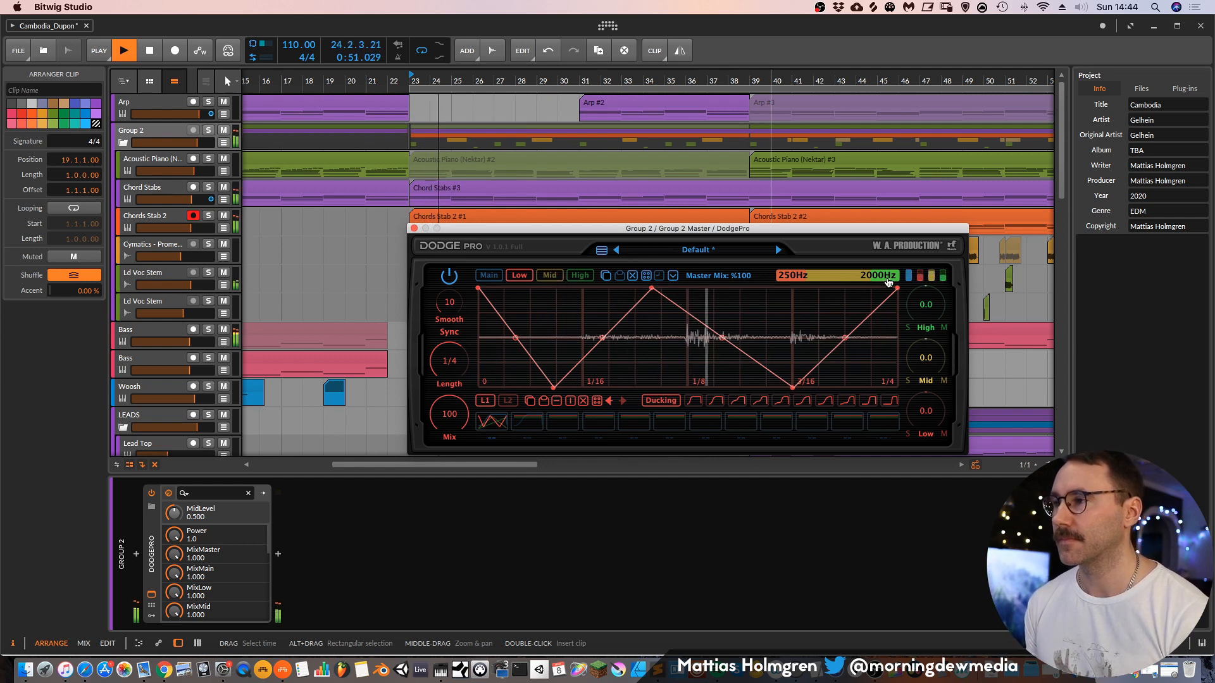
mouse_move(870, 279)
mouse_down()
mouse_move(841, 304)
mouse_move(840, 326)
mouse_move(850, 276)
mouse_move(845, 306)
mouse_up()
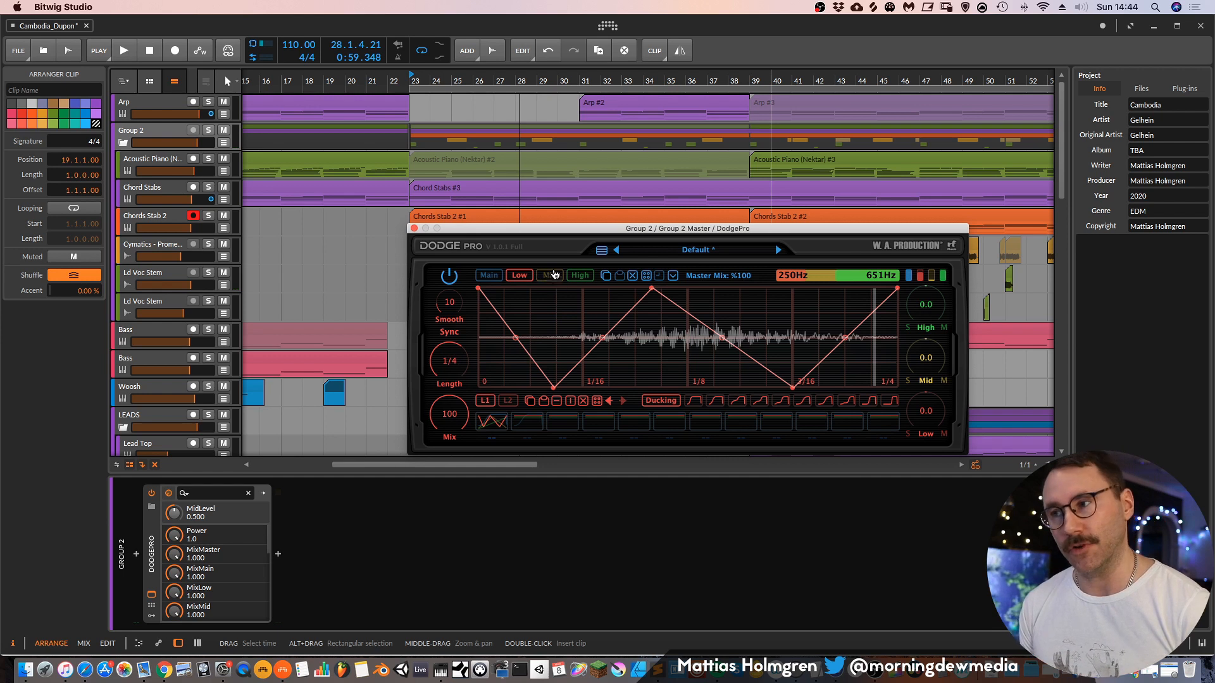
click(553, 275)
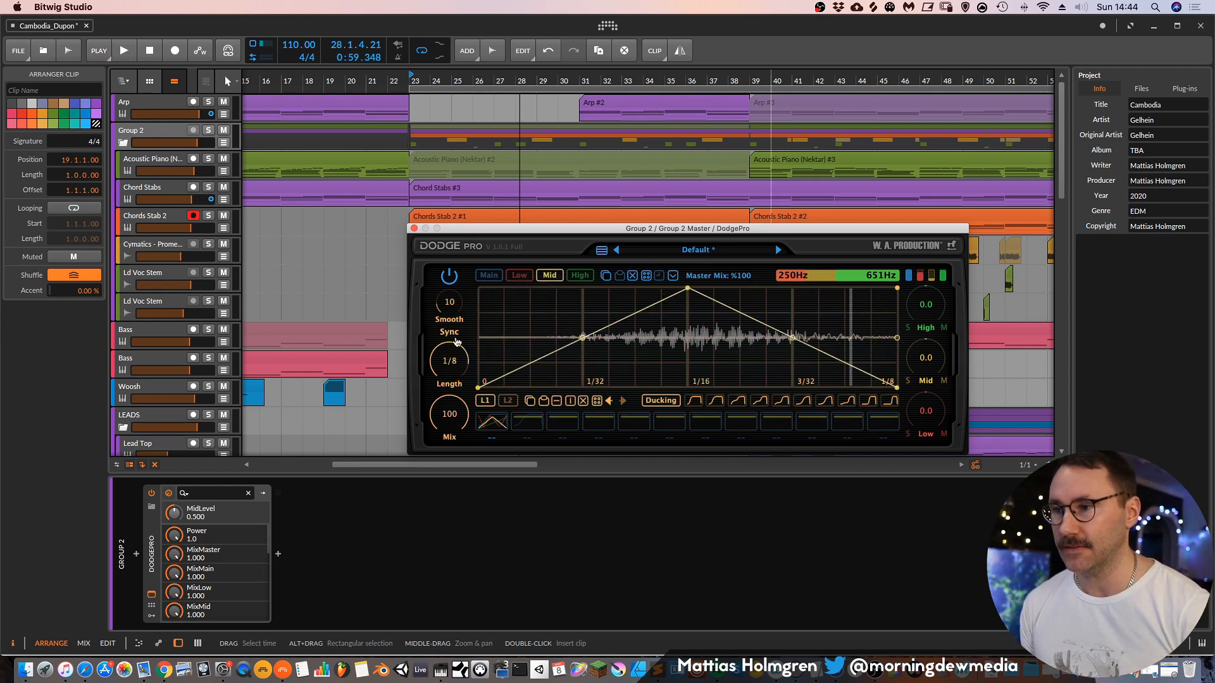
click(580, 276)
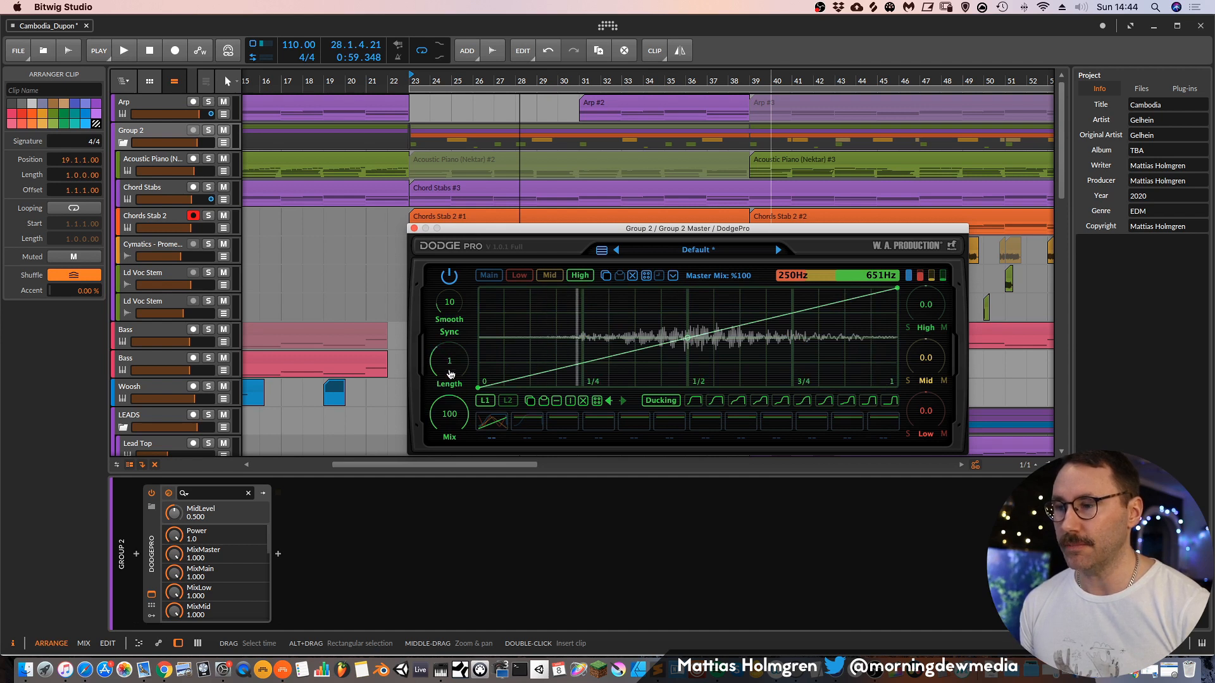
Play the song while adjusting the band split frequencies to 235 Hz and 2460 Hz, and stop playback.
key(space)
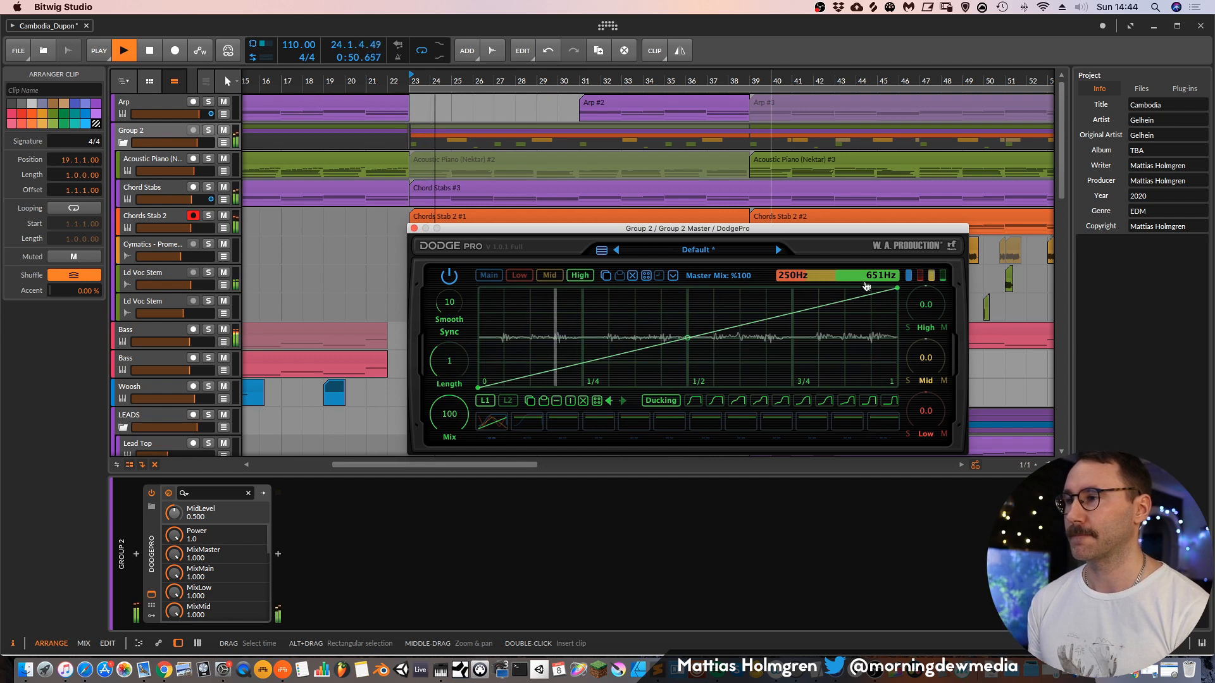
mouse_move(825, 277)
mouse_down()
mouse_move(889, 277)
mouse_move(977, 253)
mouse_move(919, 328)
mouse_up()
key(space)
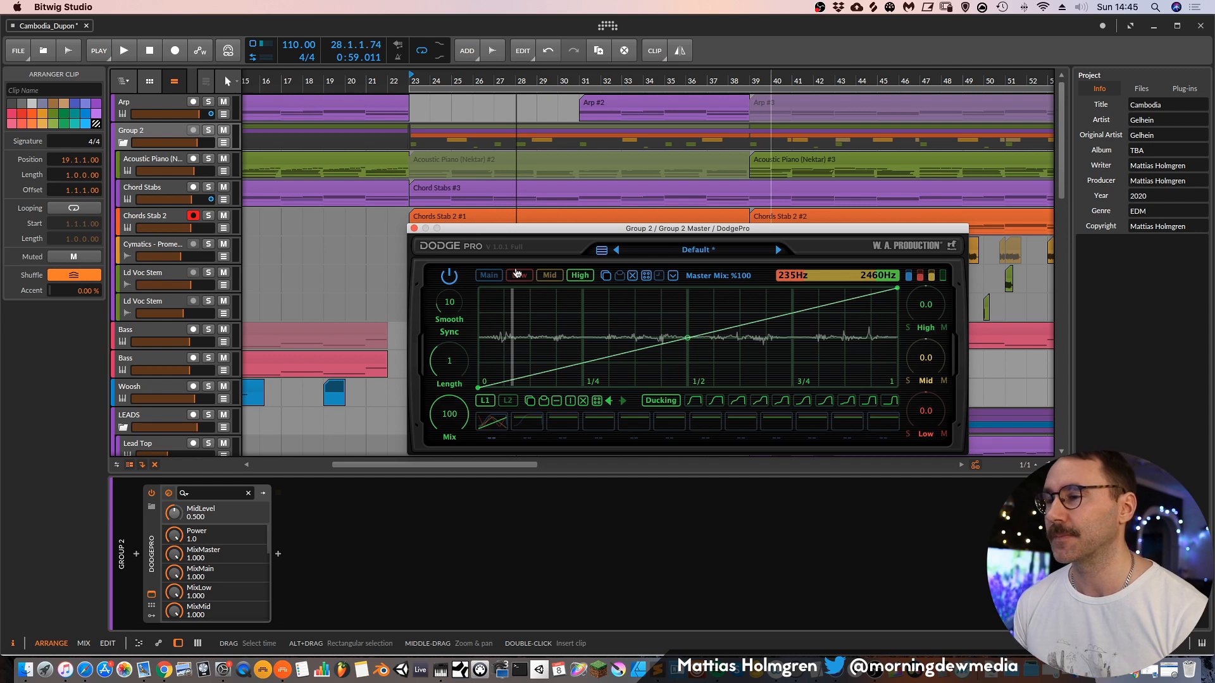
Reset the plugin by loading the Default preset and show the Main envelope.
click(490, 277)
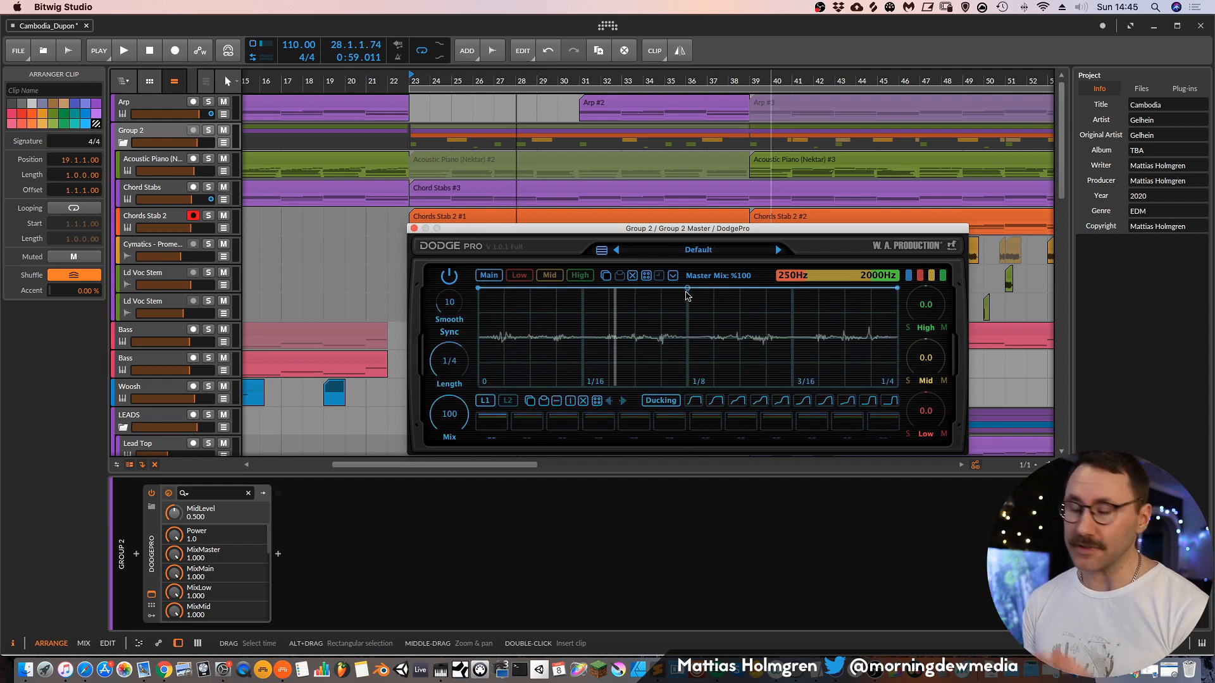
click(706, 253)
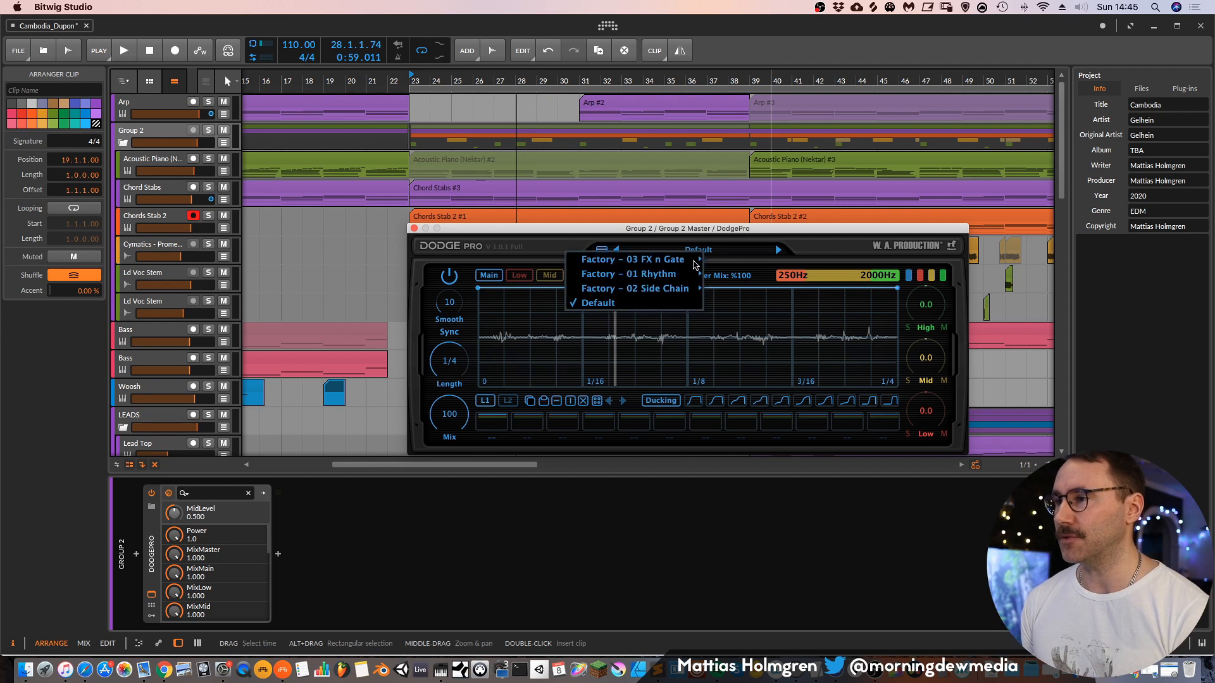
click(606, 306)
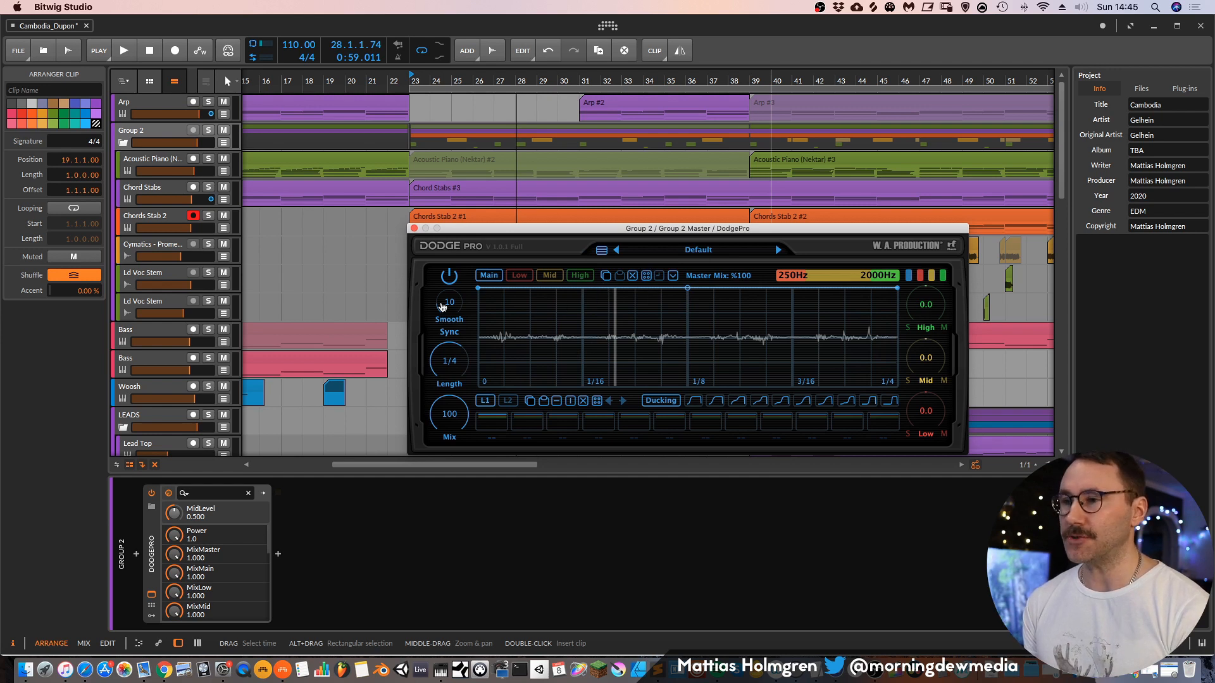
Draw a Main envelope that rises from zero to full level at 1/8, holds, and falls to zero at the end.
drag(484, 288, 478, 387)
double_click(809, 308)
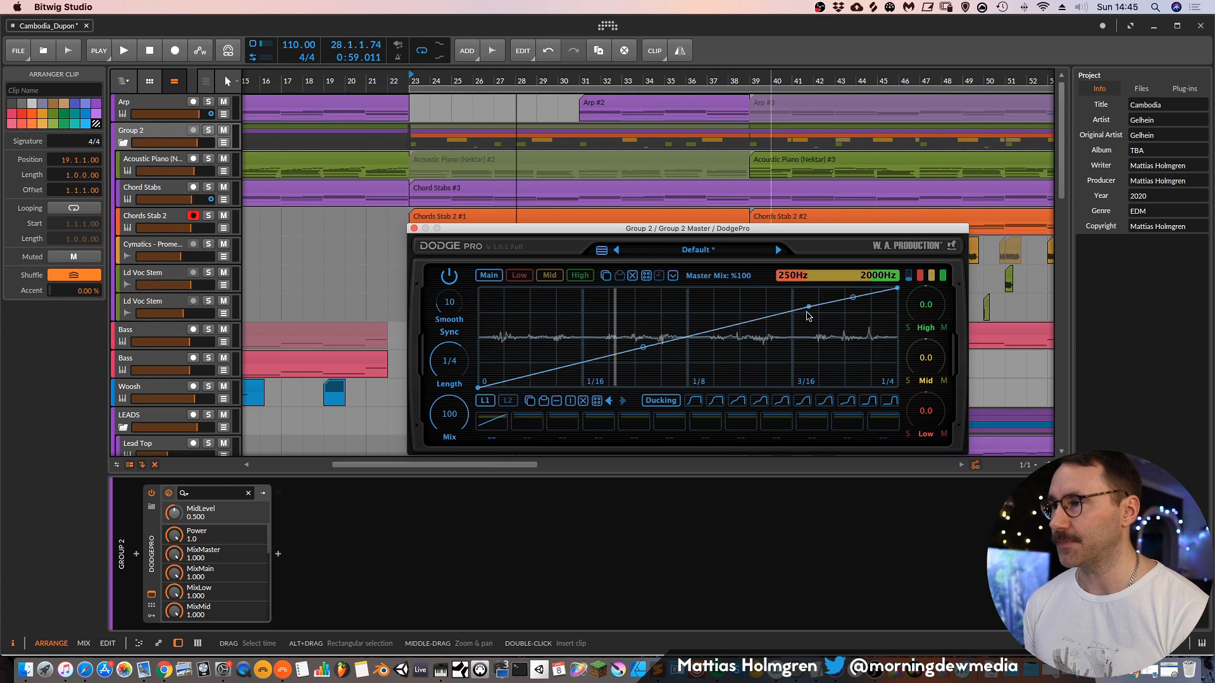
mouse_move(807, 309)
mouse_down()
mouse_move(670, 297)
mouse_move(688, 288)
mouse_up()
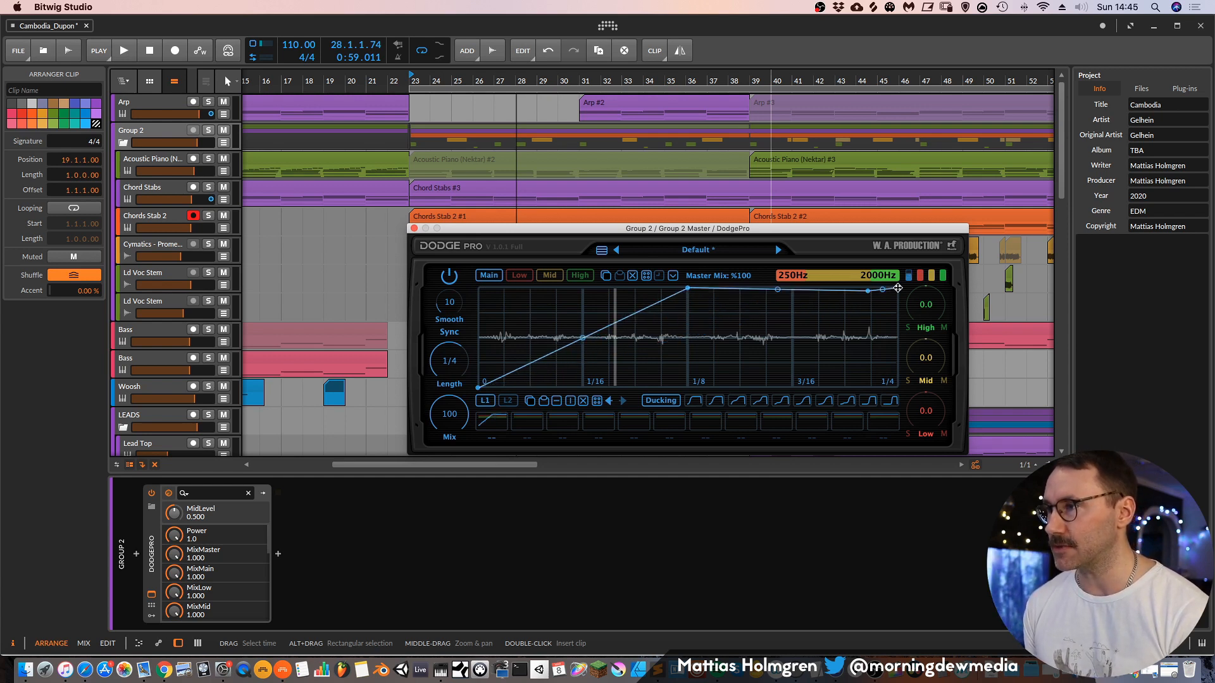
During playback, sweep the Smooth amount up and back to 8, raise the Mix from 0 to 100, and stop playback.
key(space)
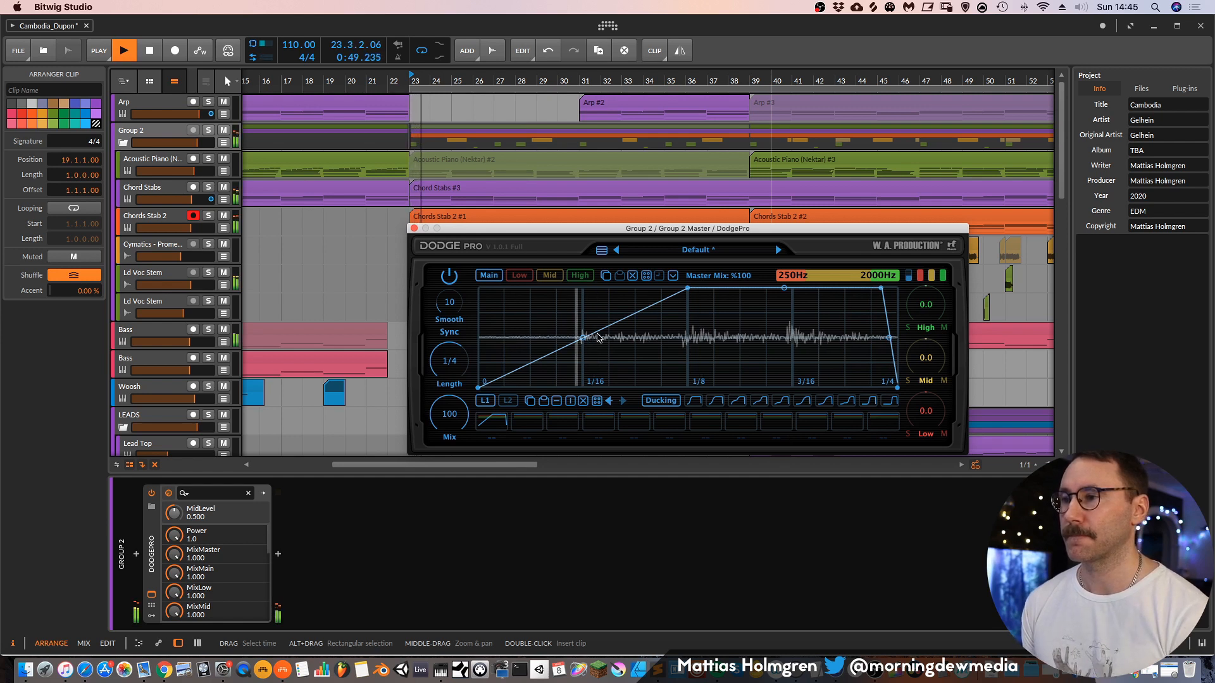
drag(449, 303, 455, 256)
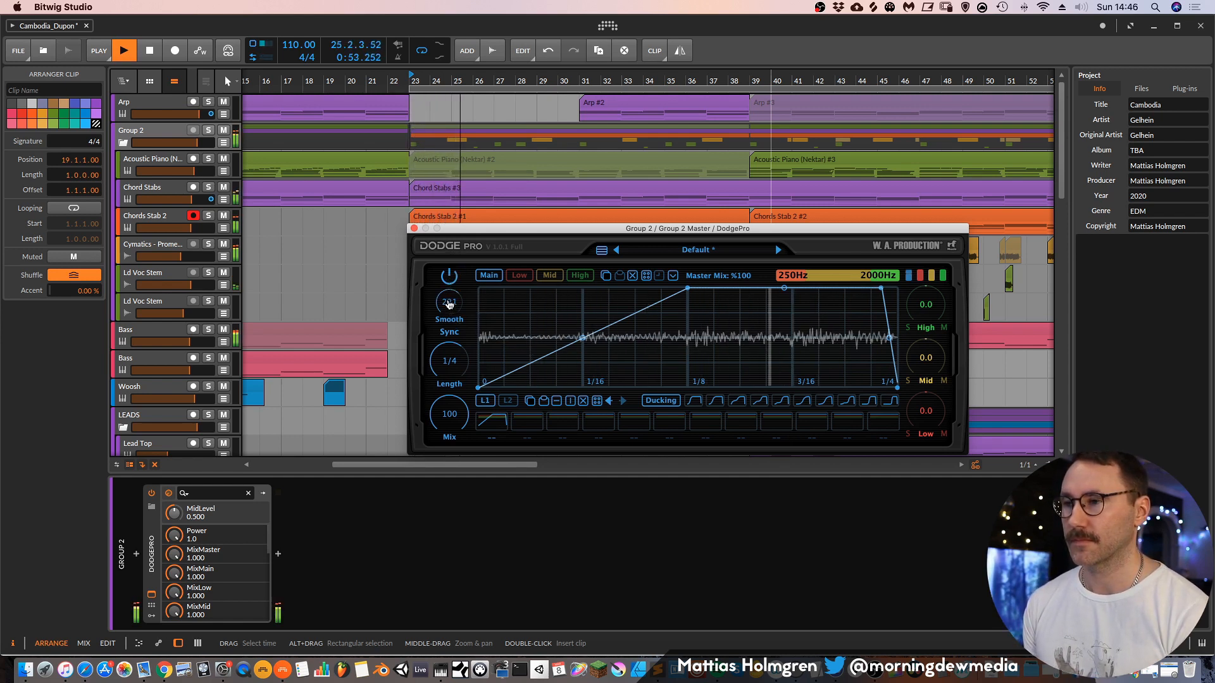
drag(447, 296, 448, 361)
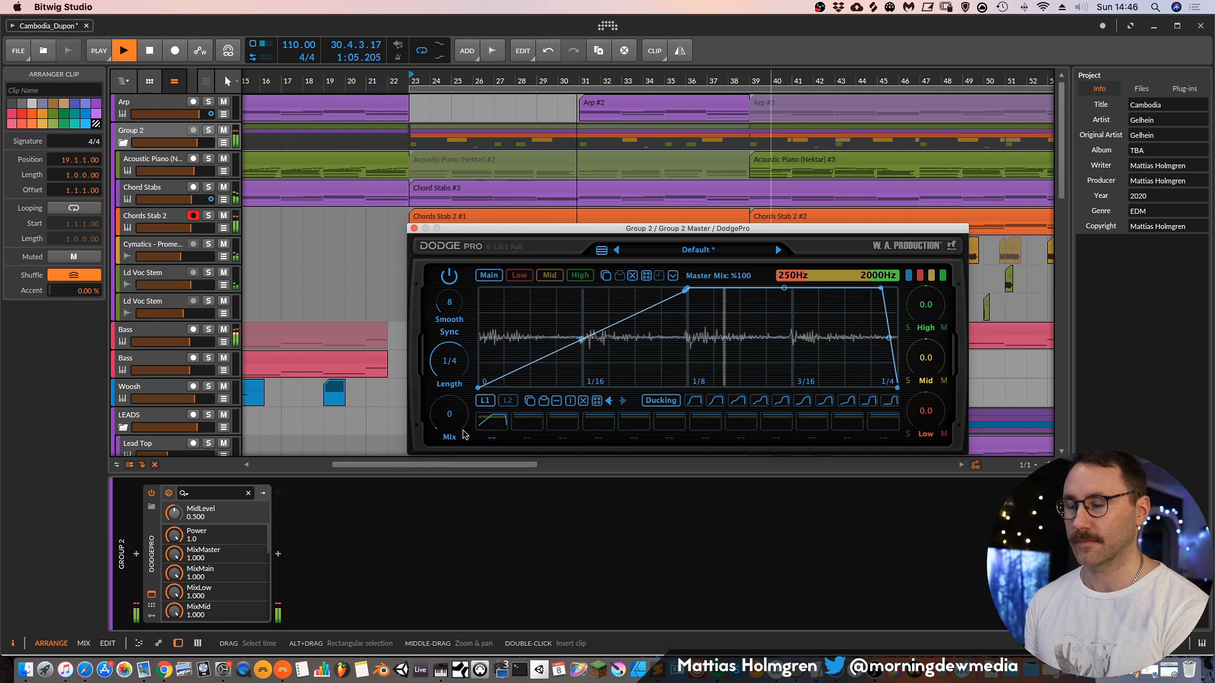
drag(452, 422, 464, 312)
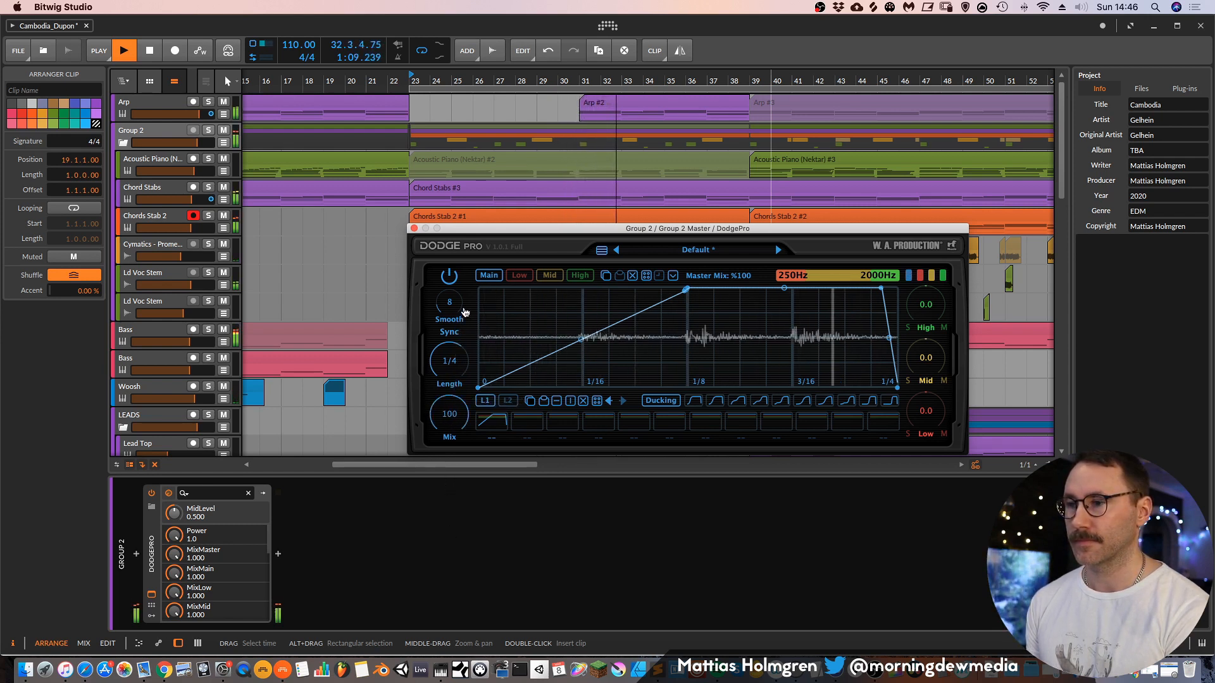
key(space)
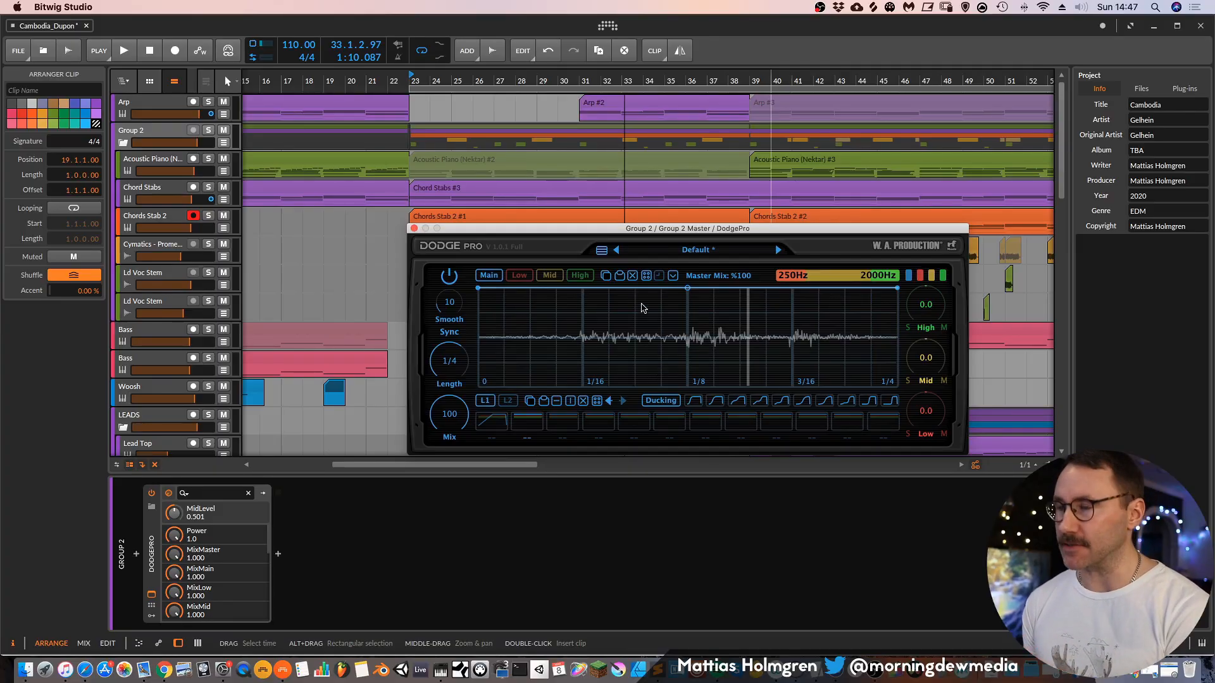
In the second pattern, ramp the Main envelope from zero to full level at 1/8 and set the rising segment to Double Curve 1.
drag(482, 290, 478, 387)
drag(672, 342, 687, 288)
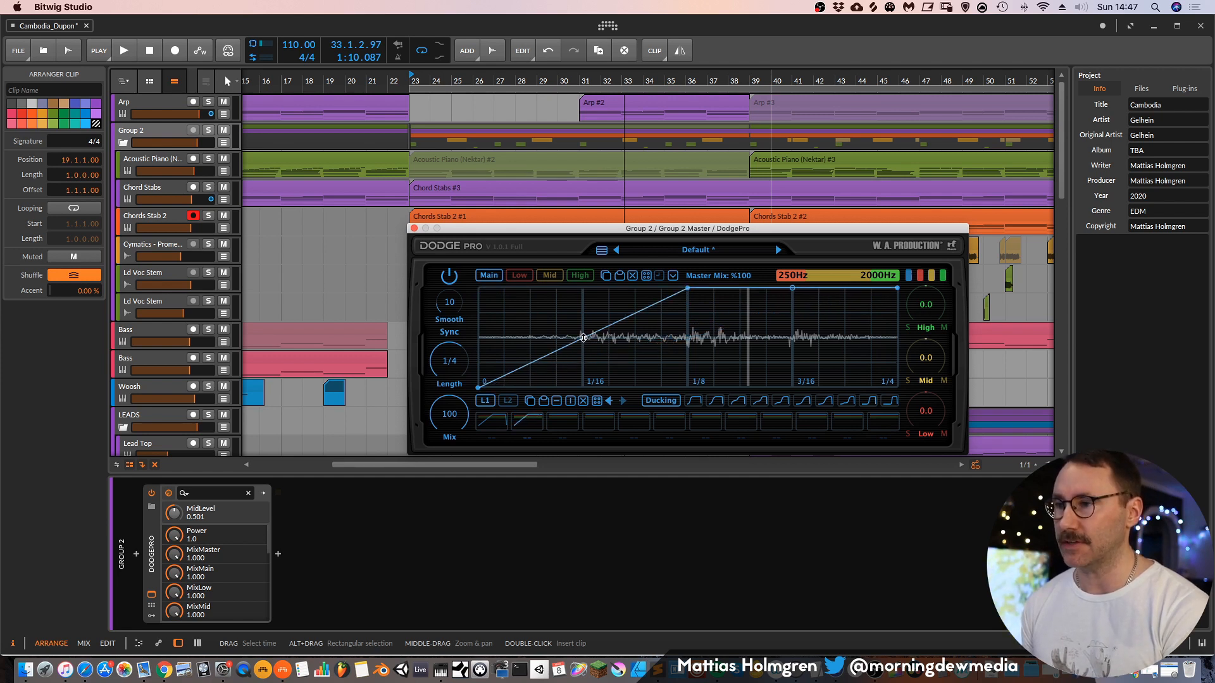
right_click(688, 289)
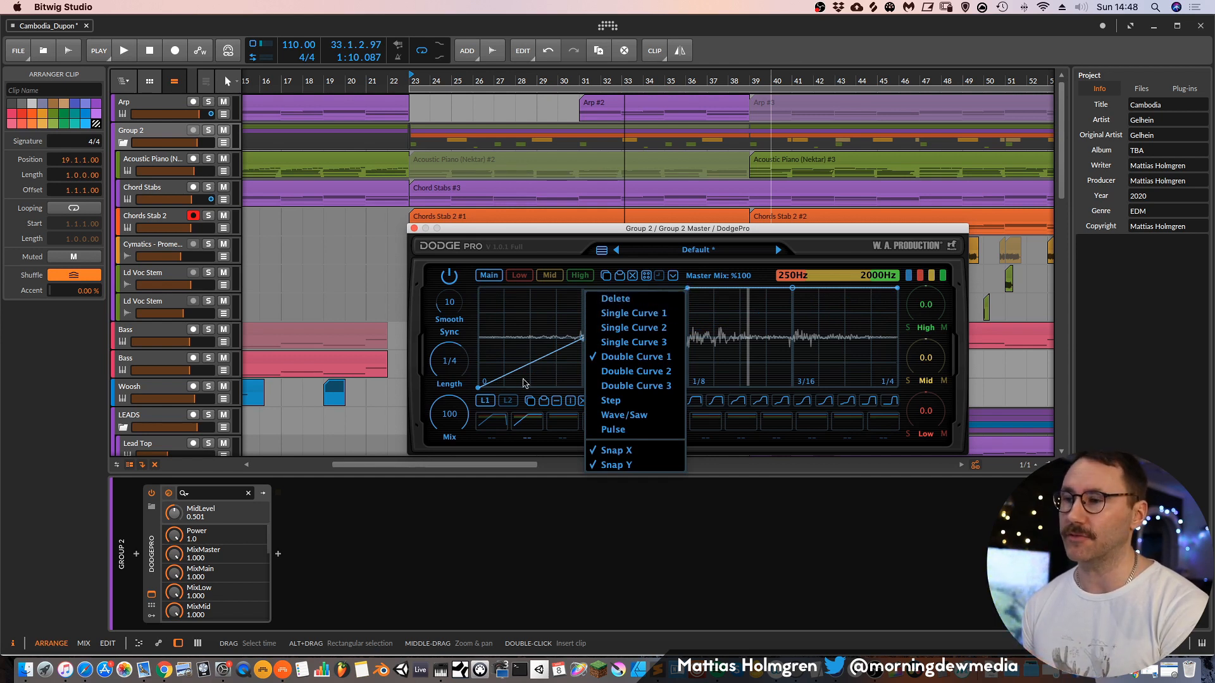
click(630, 358)
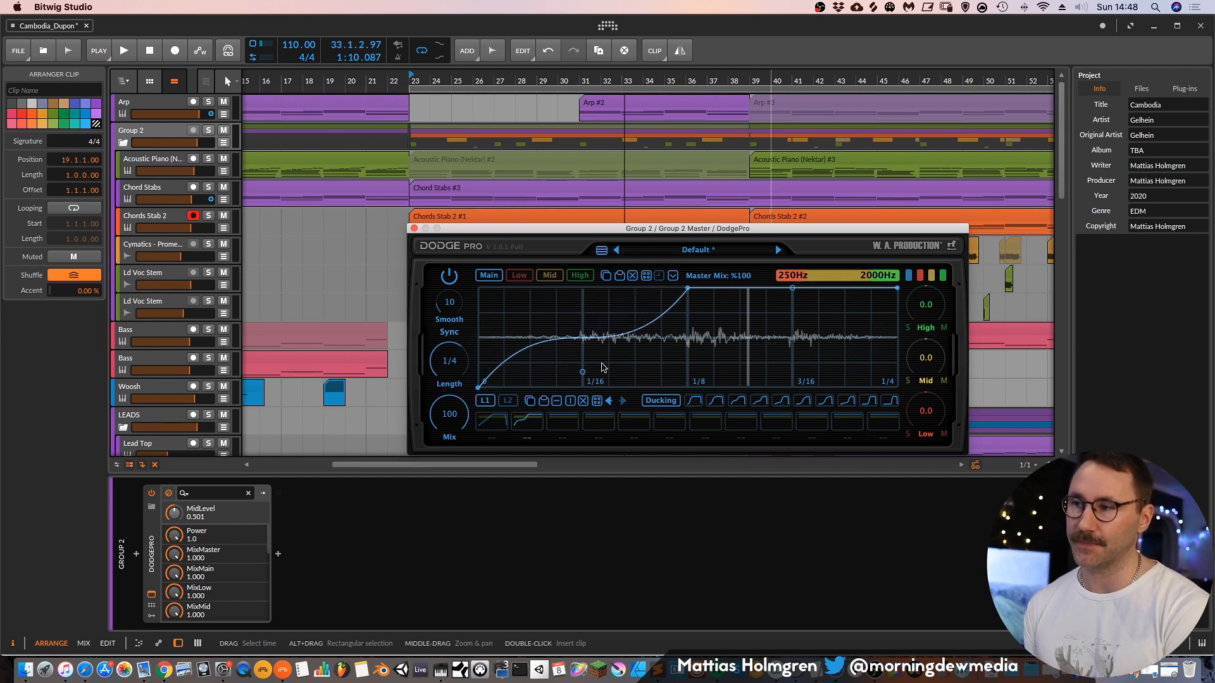
While the song plays, bend the rising double curve and move its end point past 3/16 for a smoother, longer rise.
key(space)
drag(582, 372, 585, 386)
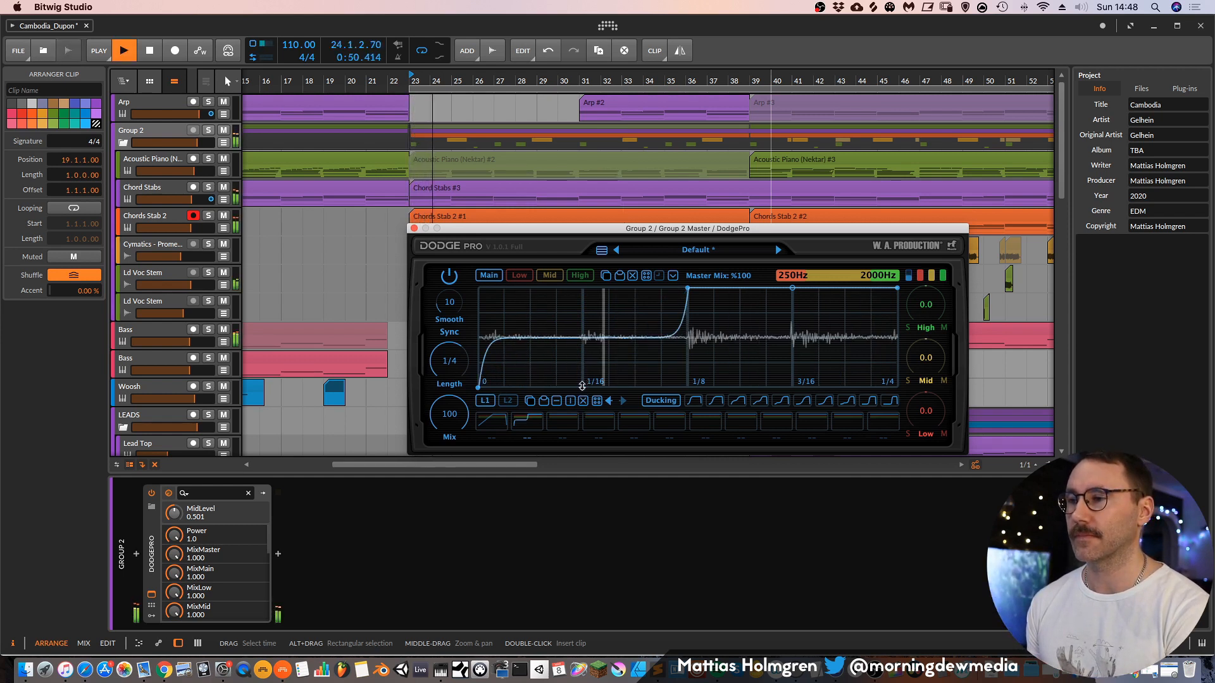
drag(585, 385, 582, 288)
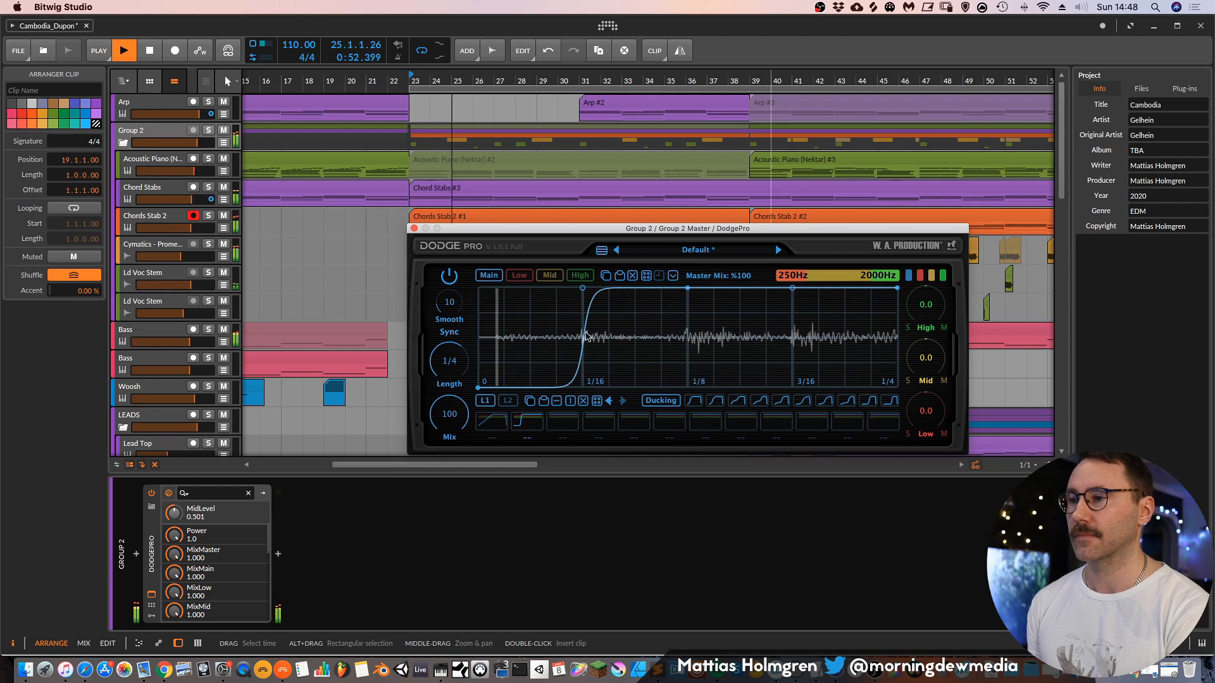
mouse_move(583, 289)
mouse_down()
mouse_move(578, 318)
mouse_move(813, 300)
mouse_up()
mouse_move(653, 318)
mouse_down()
mouse_move(656, 351)
mouse_move(653, 288)
mouse_move(664, 329)
mouse_up()
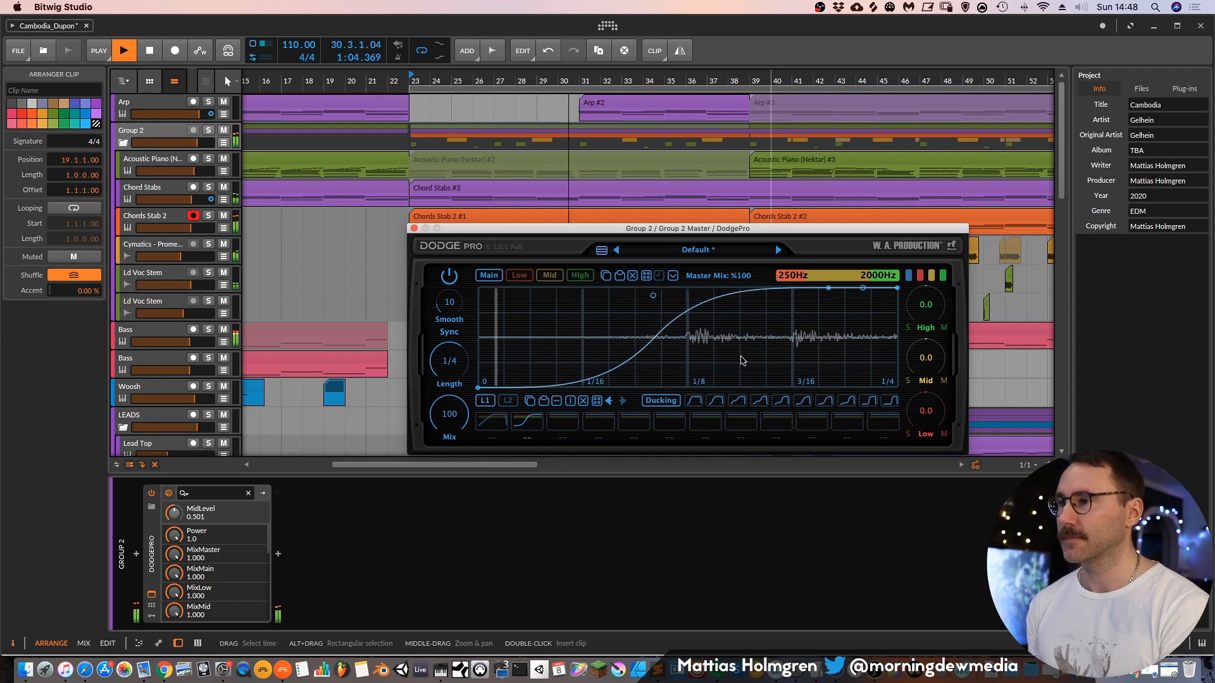
key(space)
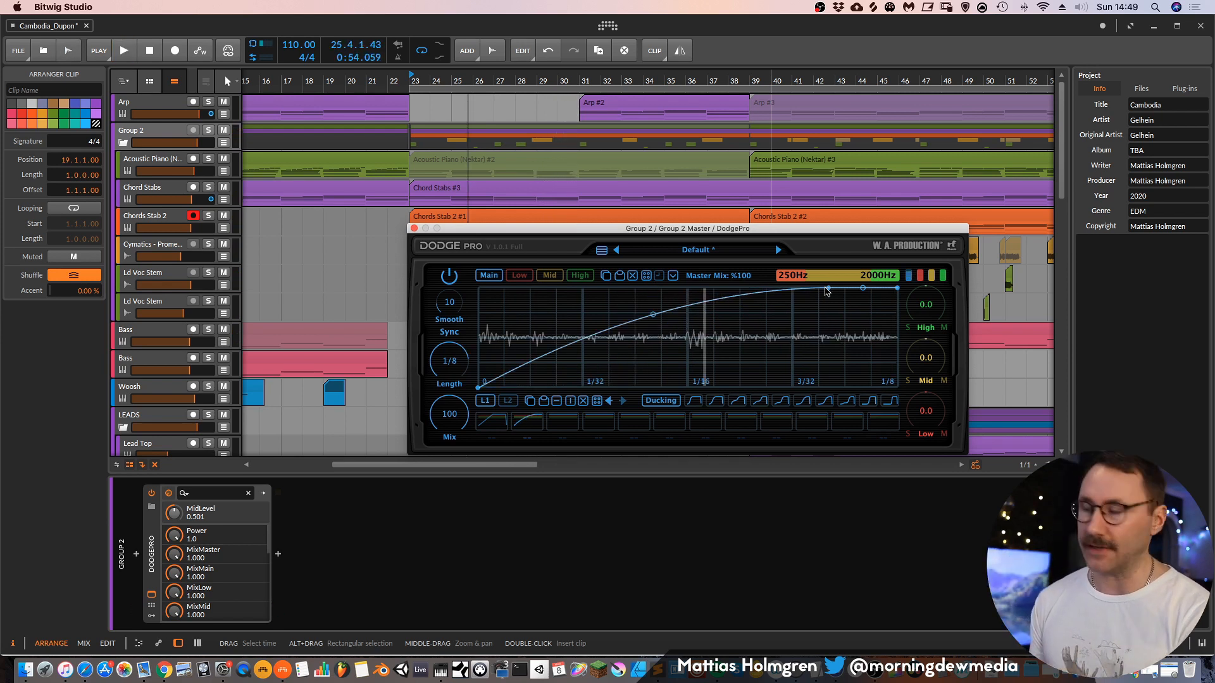
Change the rising segment's shape to Step, make its steps larger, and play the song to audition it.
right_click(825, 291)
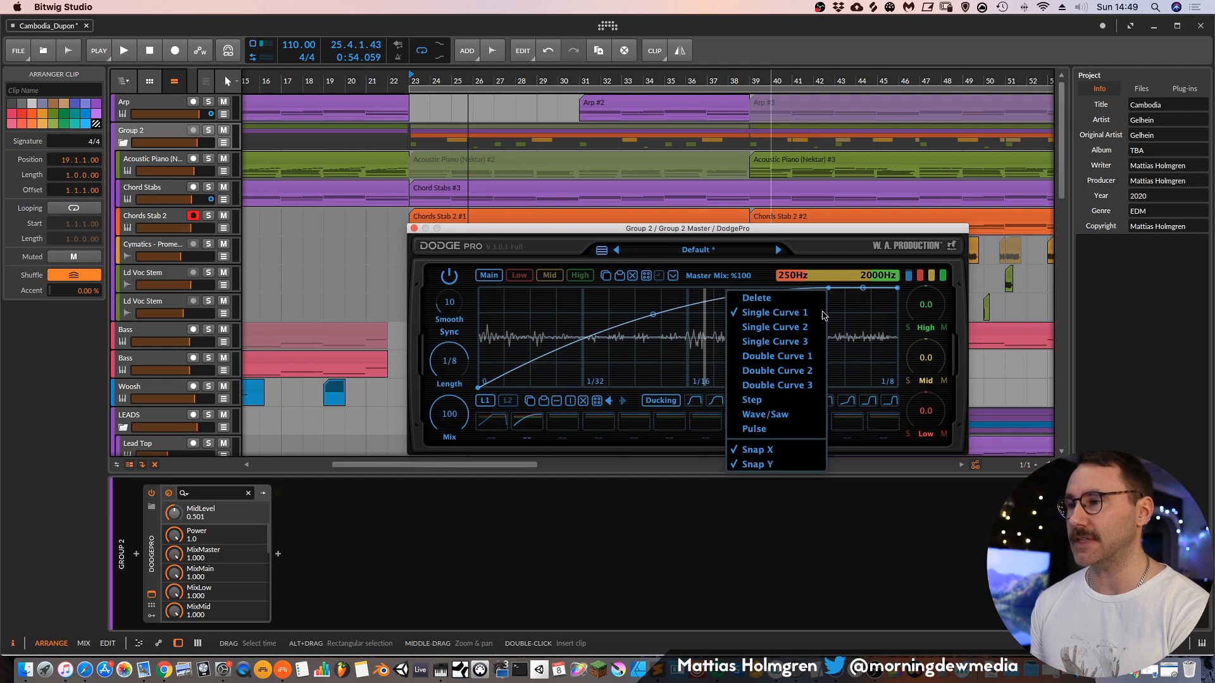
click(785, 401)
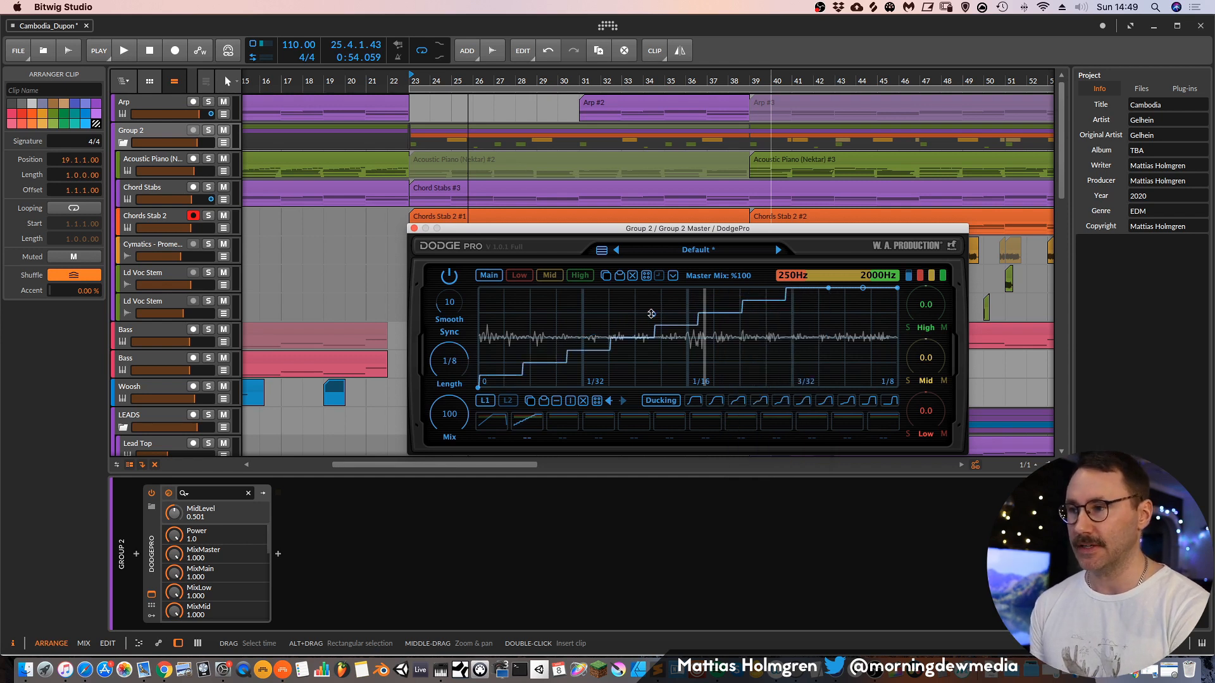
mouse_move(653, 288)
mouse_down()
mouse_move(653, 356)
mouse_move(653, 328)
mouse_up()
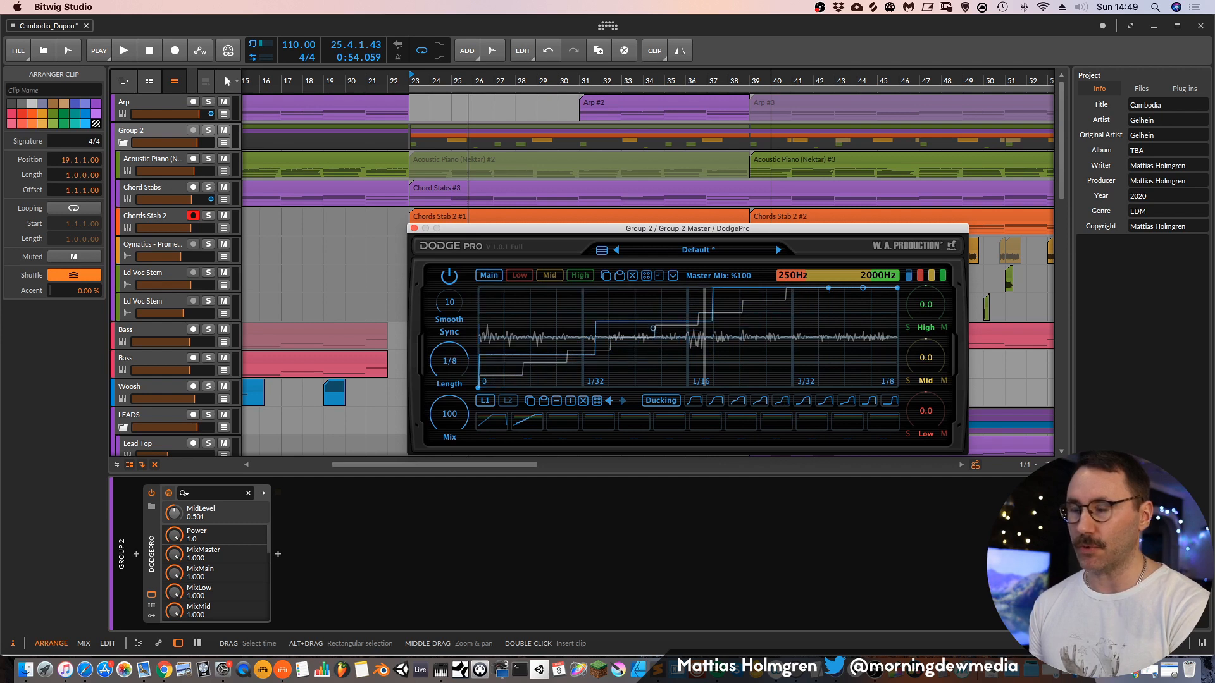
key(space)
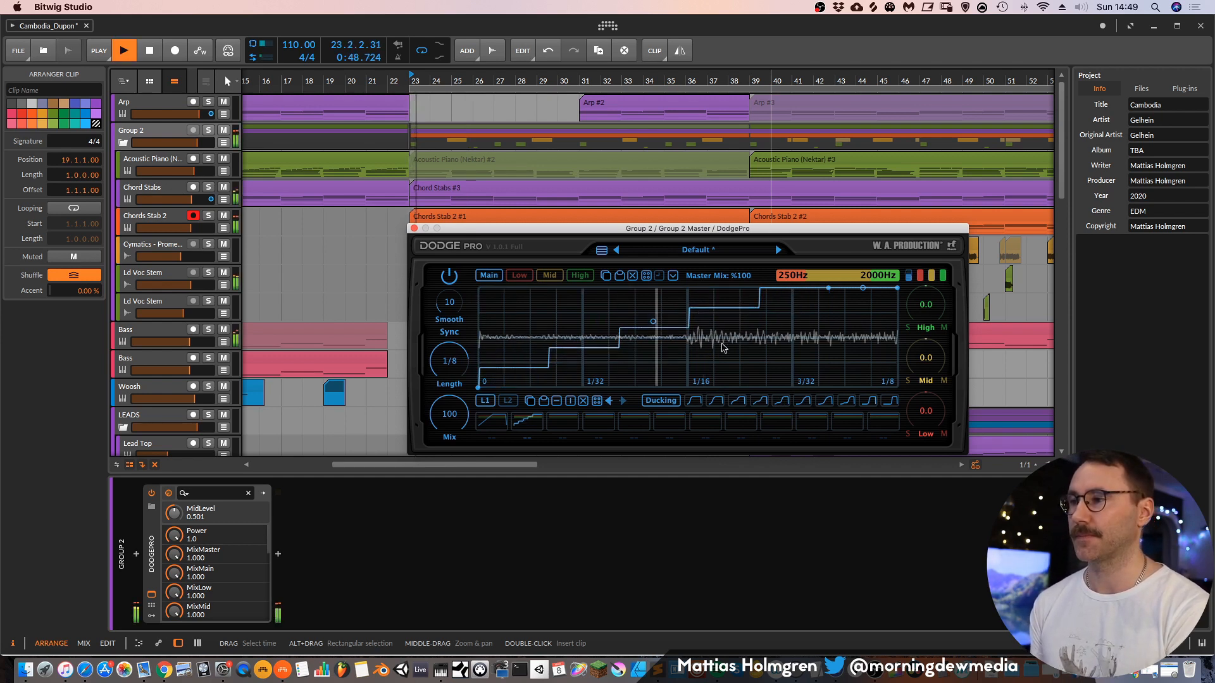
Lengthen the second pattern's Main envelope to 3/4 while the song plays, and stop playback.
scroll(453, 380, up, 1)
scroll(451, 366, up, 4)
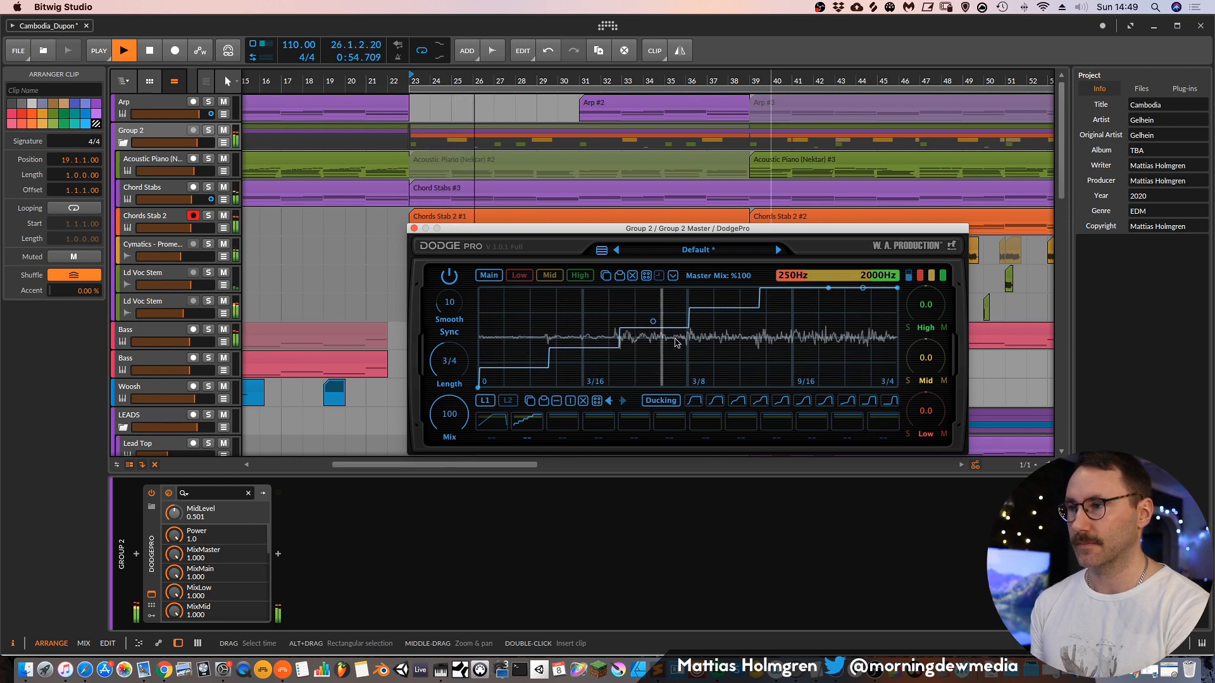
key(space)
Change the rising segment's shape to a repeating sine-like wave and play the song.
right_click(731, 293)
click(764, 413)
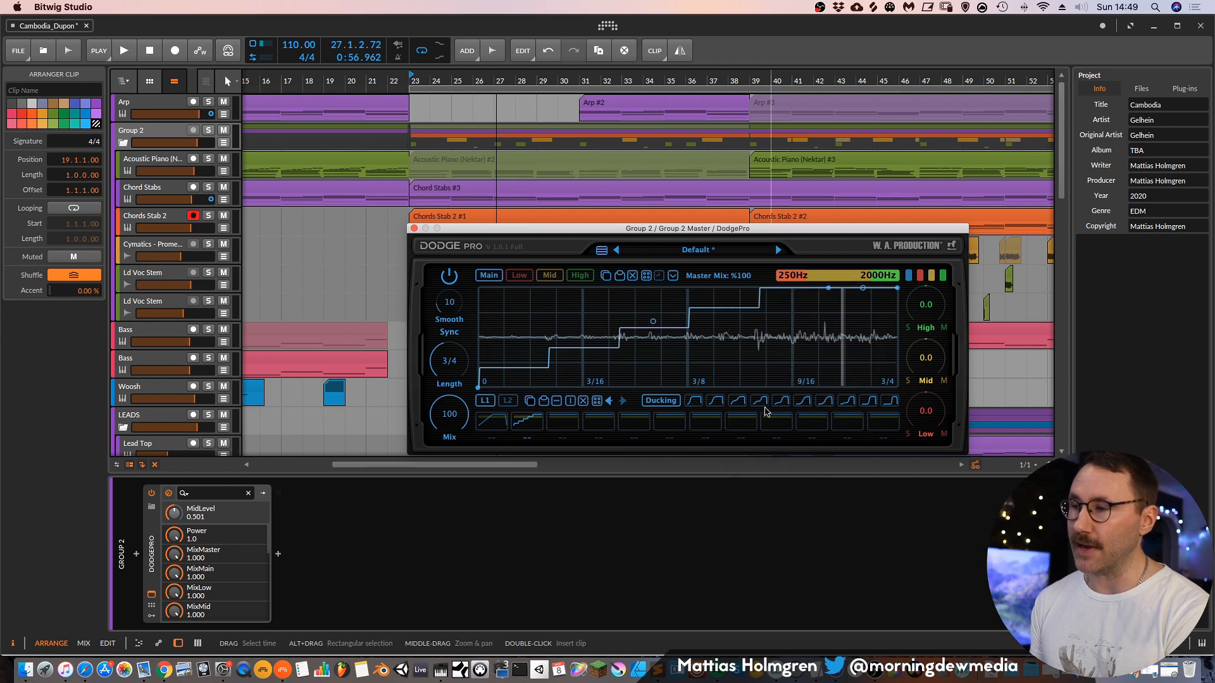
key(space)
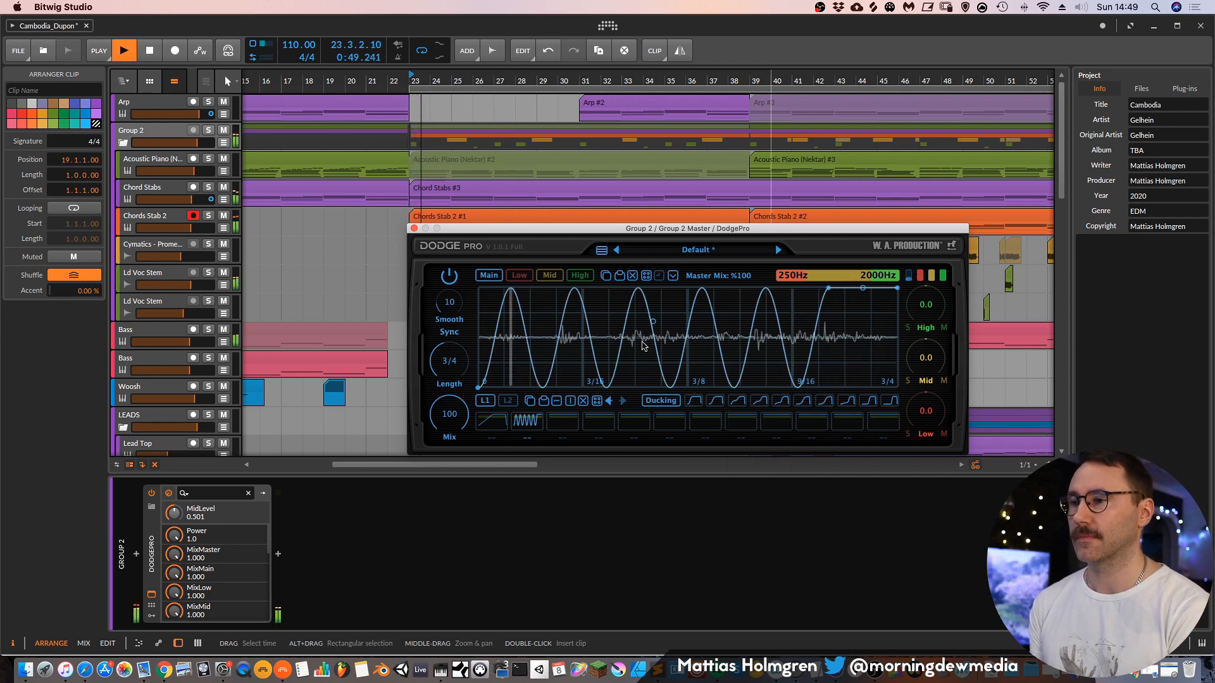
During playback, increase the wave's cycles, turn the segment into a sawtooth with two ramps, and stop playback.
mouse_move(652, 321)
mouse_down()
mouse_move(653, 337)
mouse_move(655, 305)
mouse_up()
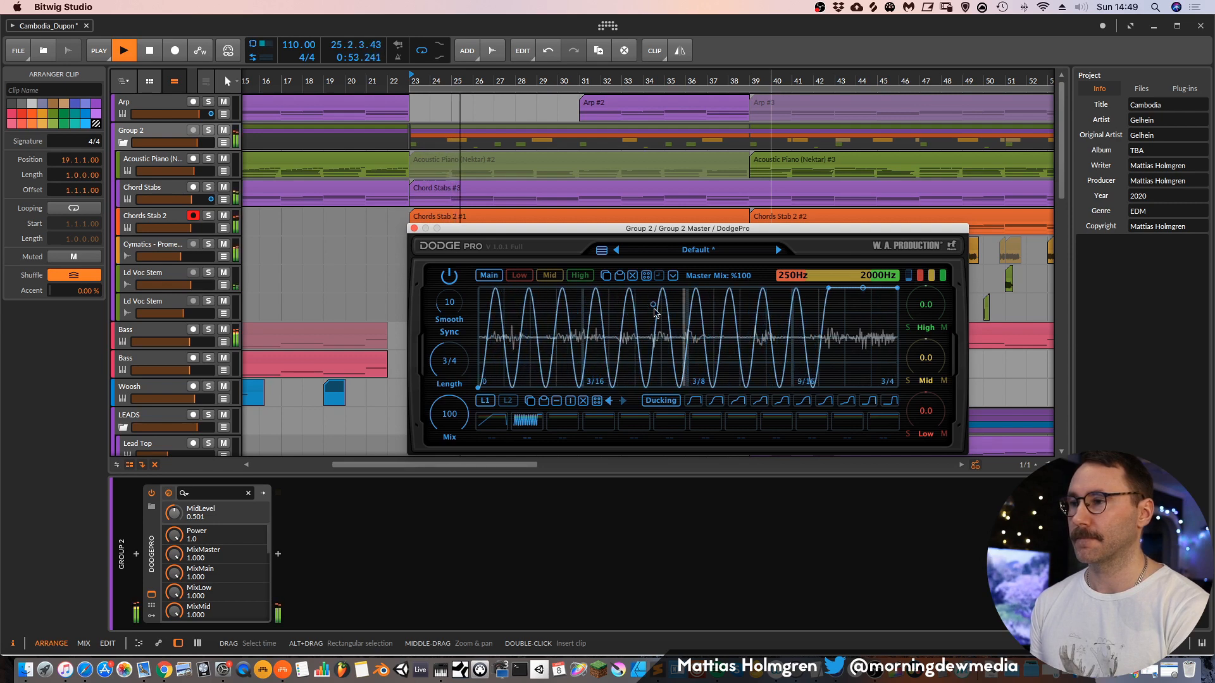
drag(653, 305, 652, 394)
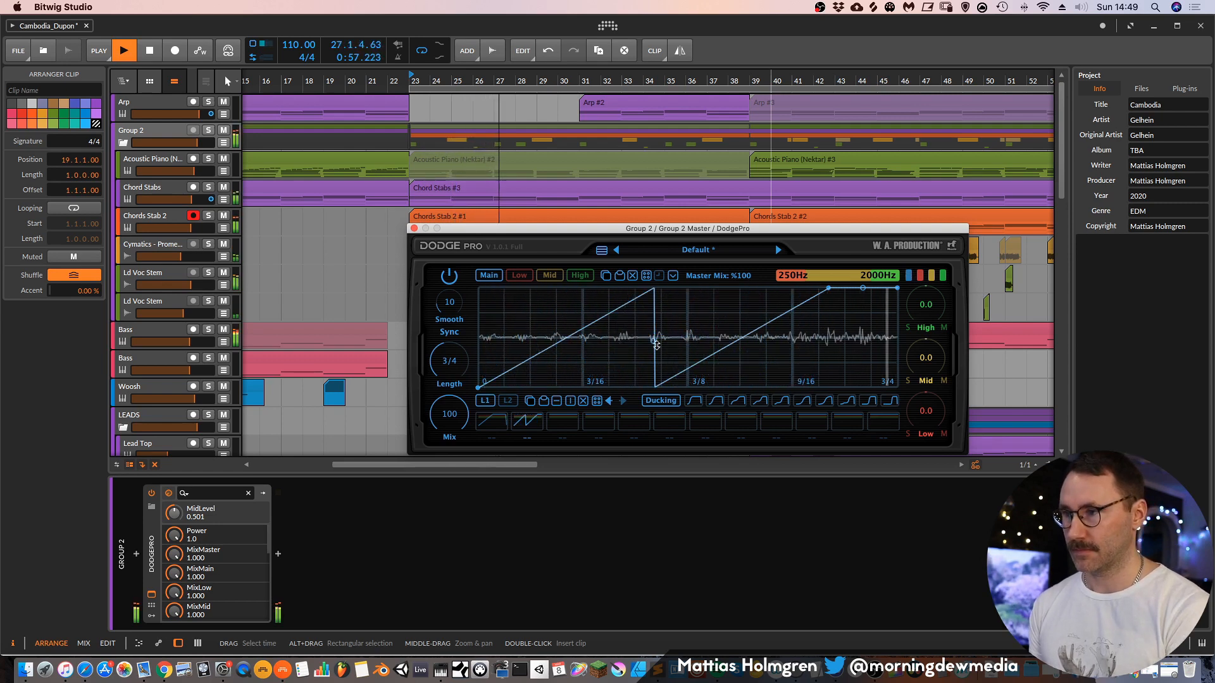
key(space)
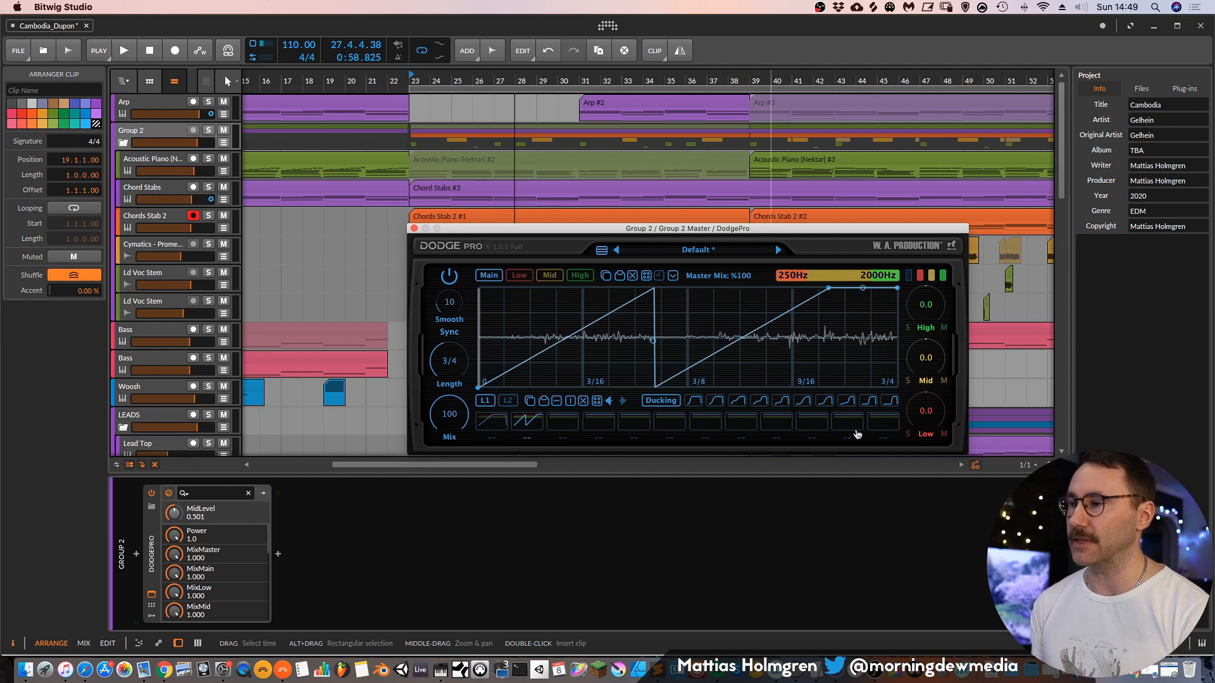
In the third pattern, shape the Main envelope as a smooth hump from zero to full level at 1/8 and back to zero at 1/4.
click(499, 421)
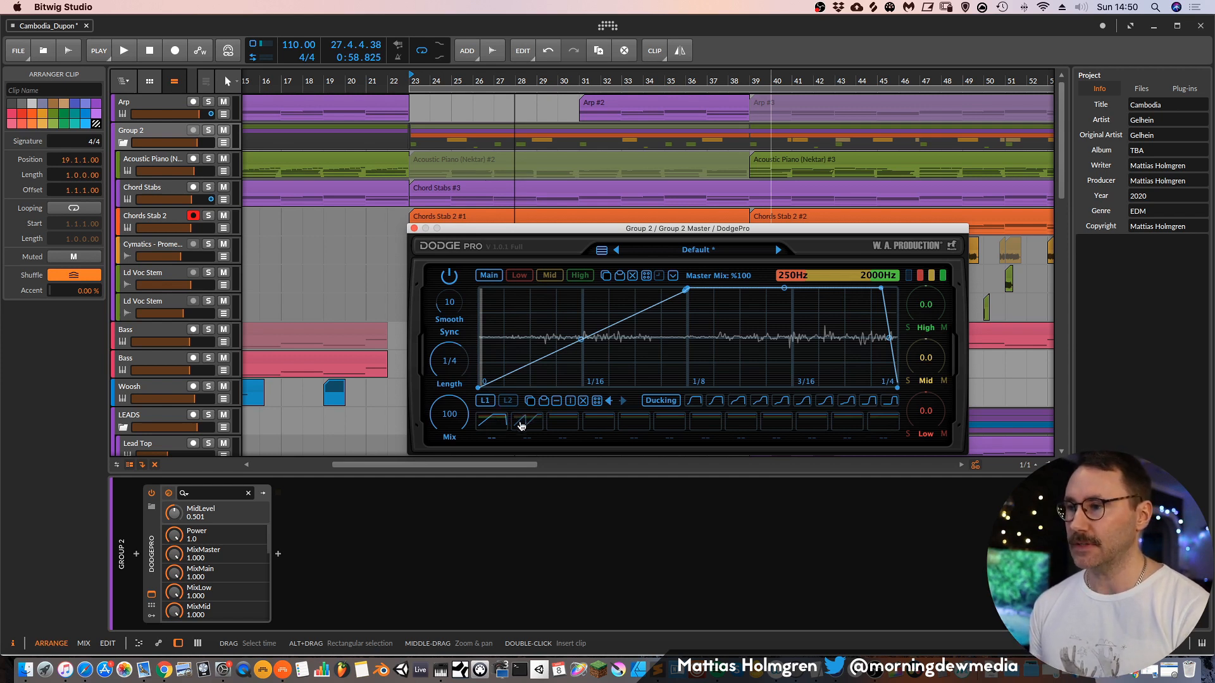
click(527, 420)
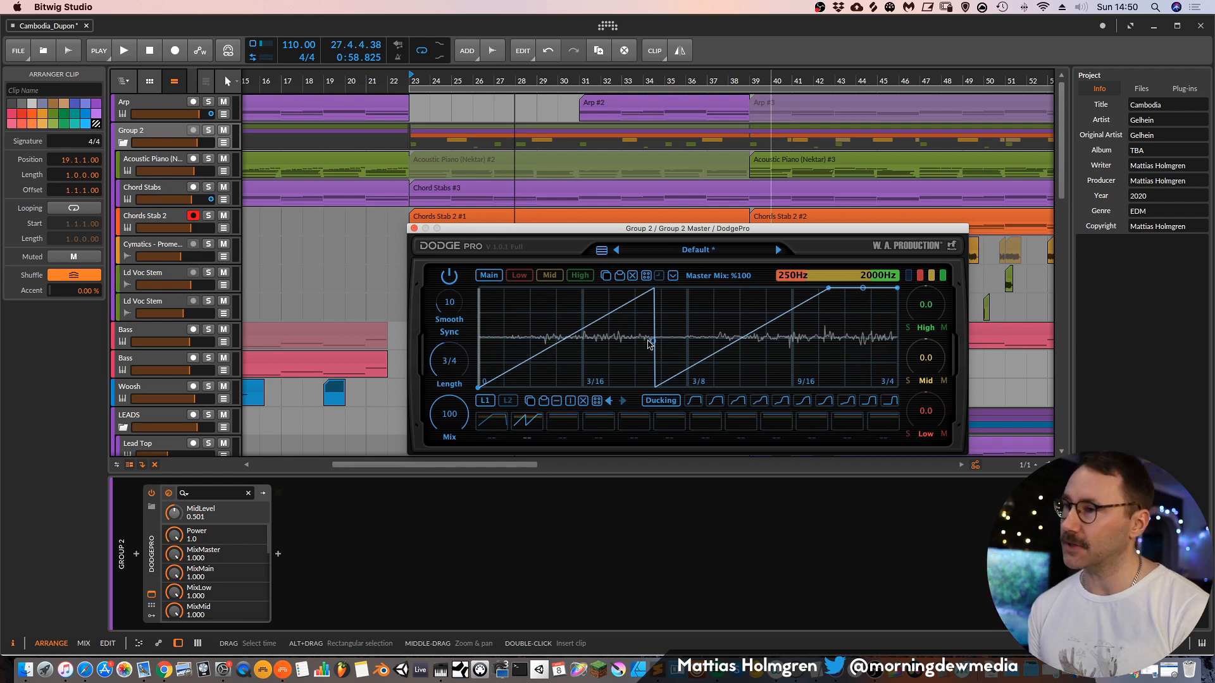
click(564, 422)
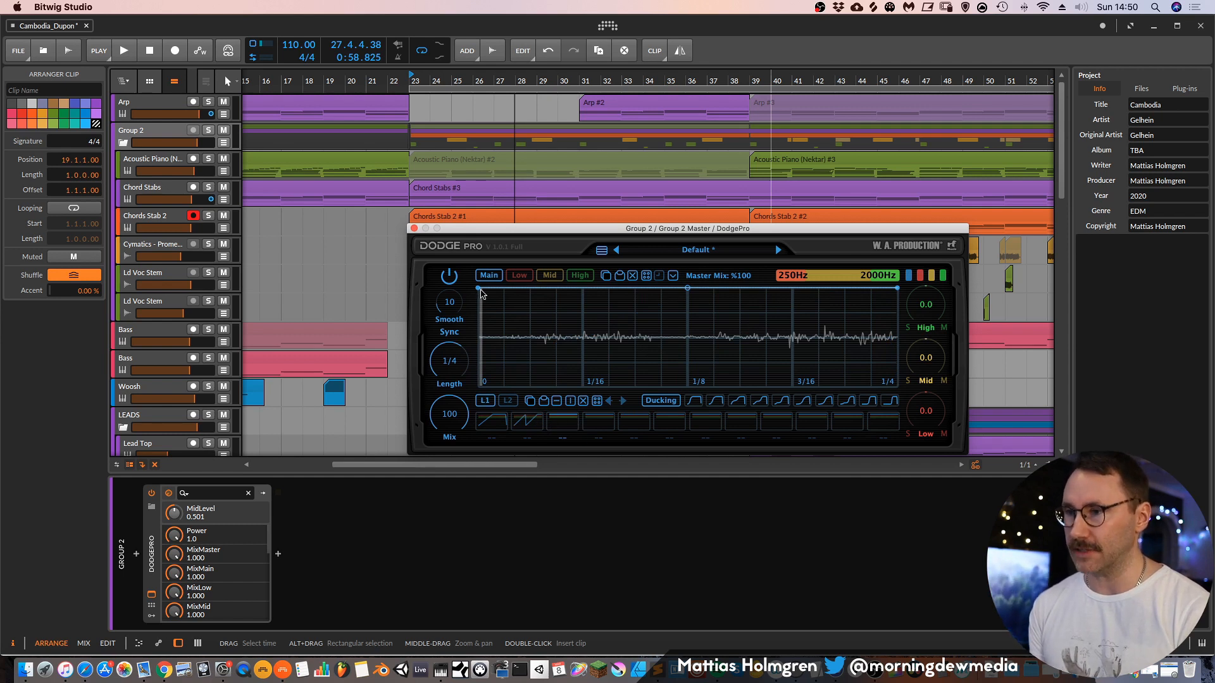
drag(479, 289, 478, 386)
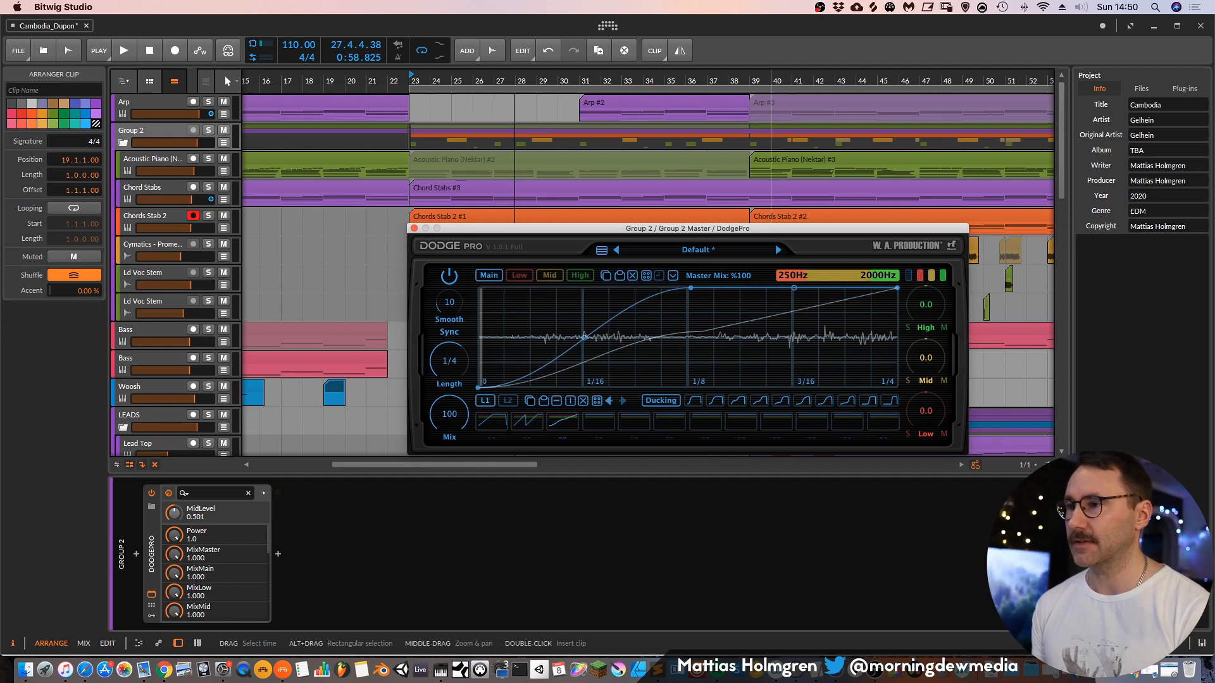
drag(896, 288, 898, 387)
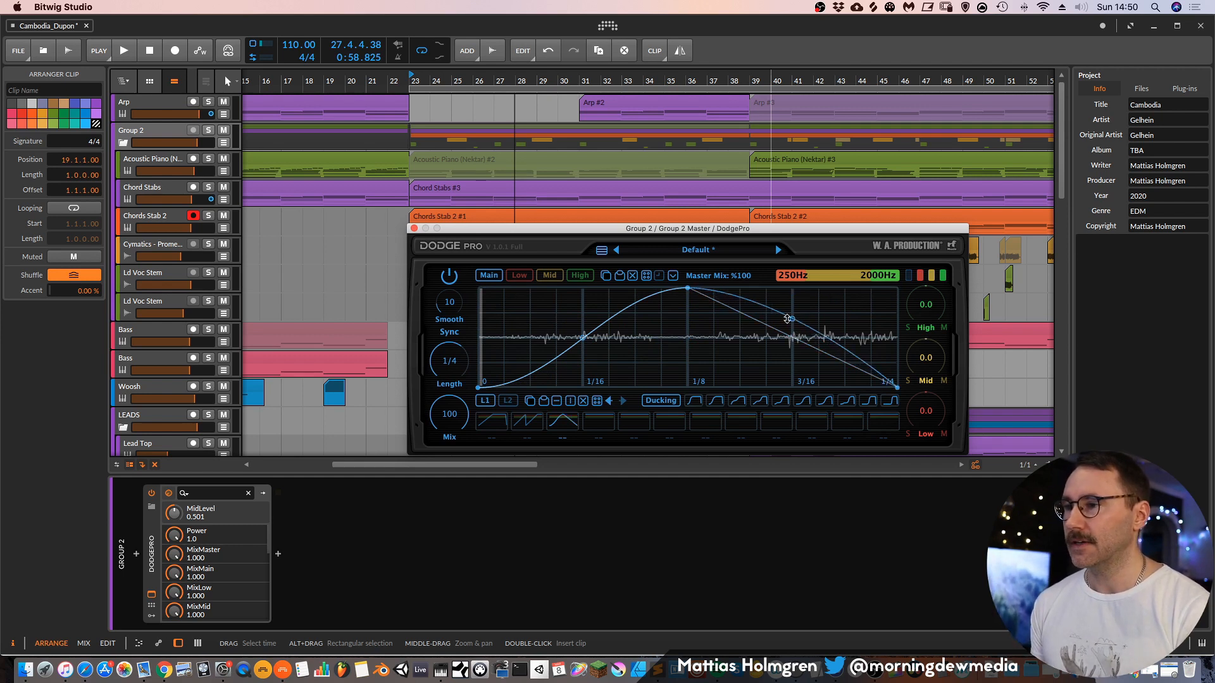
Switch back through the first three patterns to compare their envelopes, and open the empty fourth pattern.
click(529, 422)
click(491, 422)
click(527, 423)
click(570, 425)
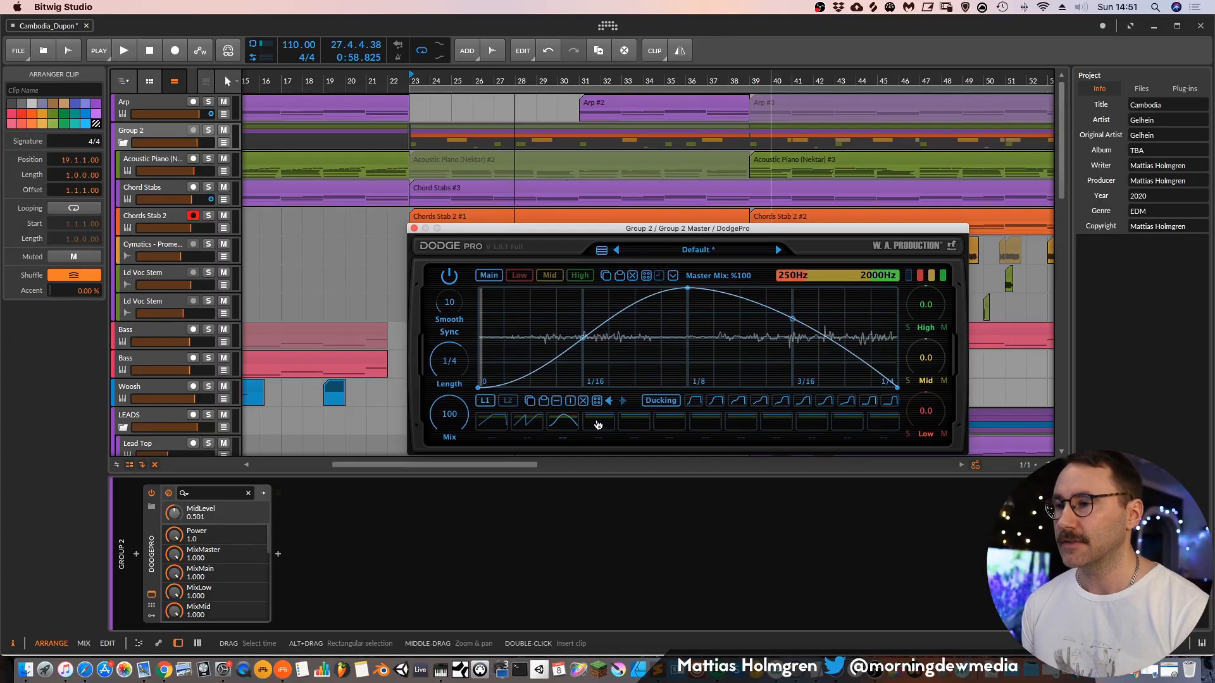
click(597, 421)
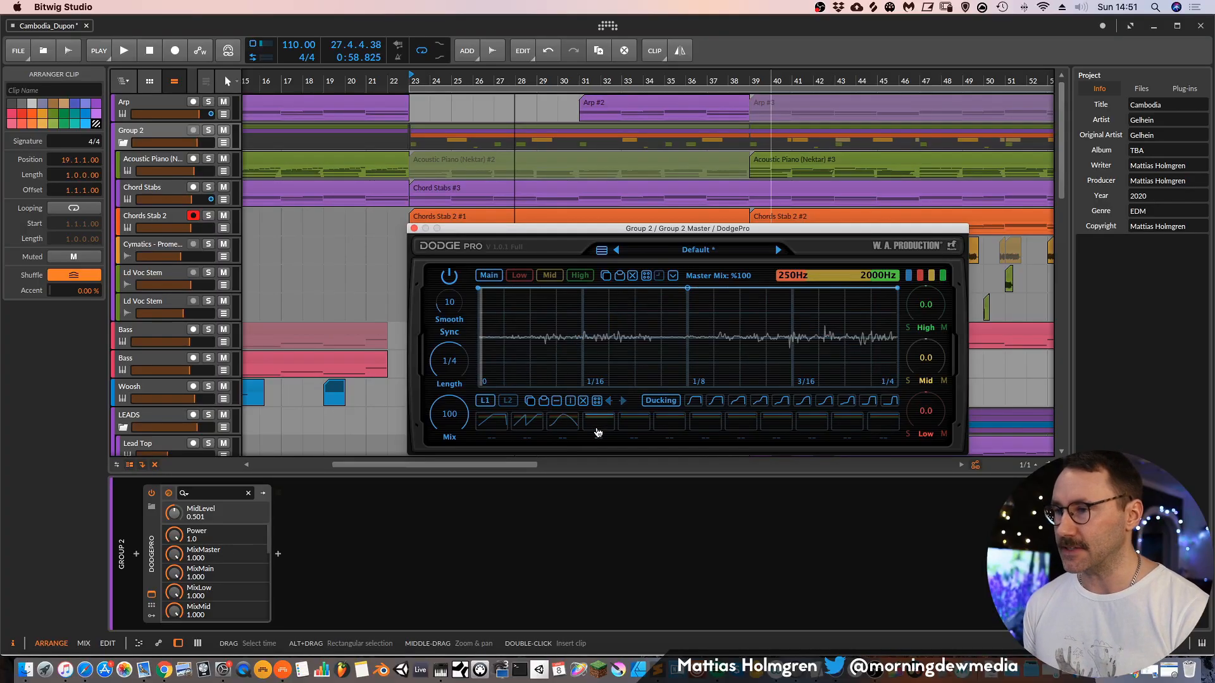
Try Gate presets on the fourth pattern's Main envelope, including one with four repeated gates.
click(660, 401)
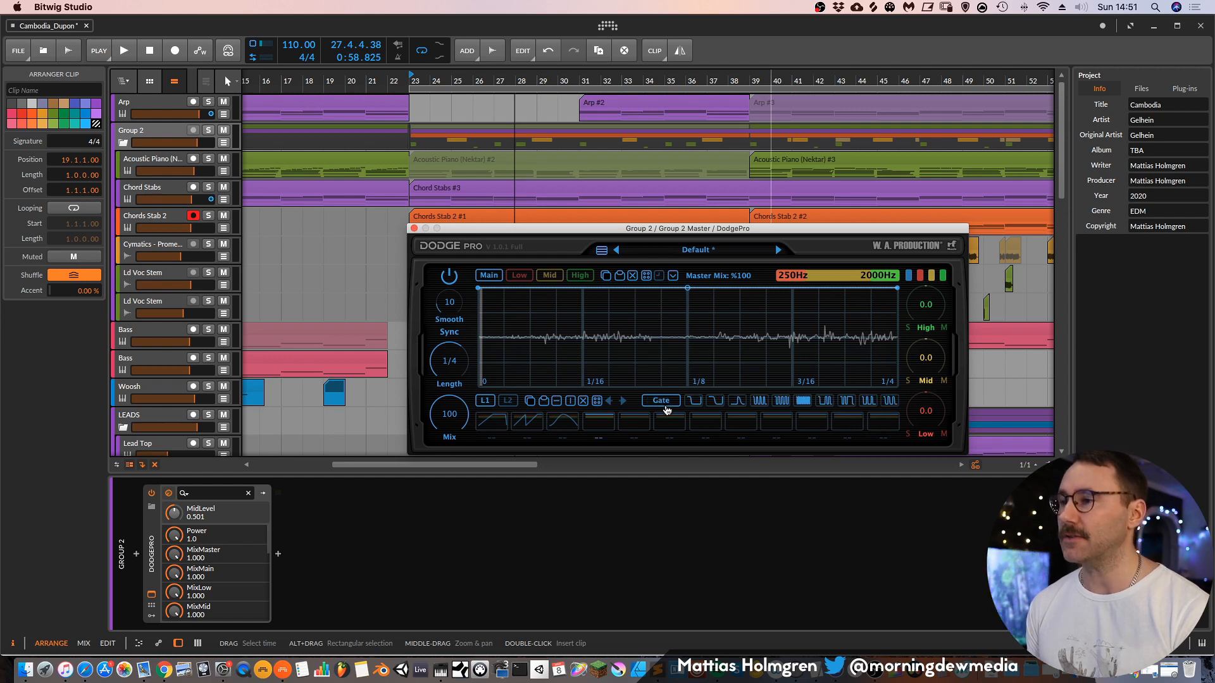
click(695, 403)
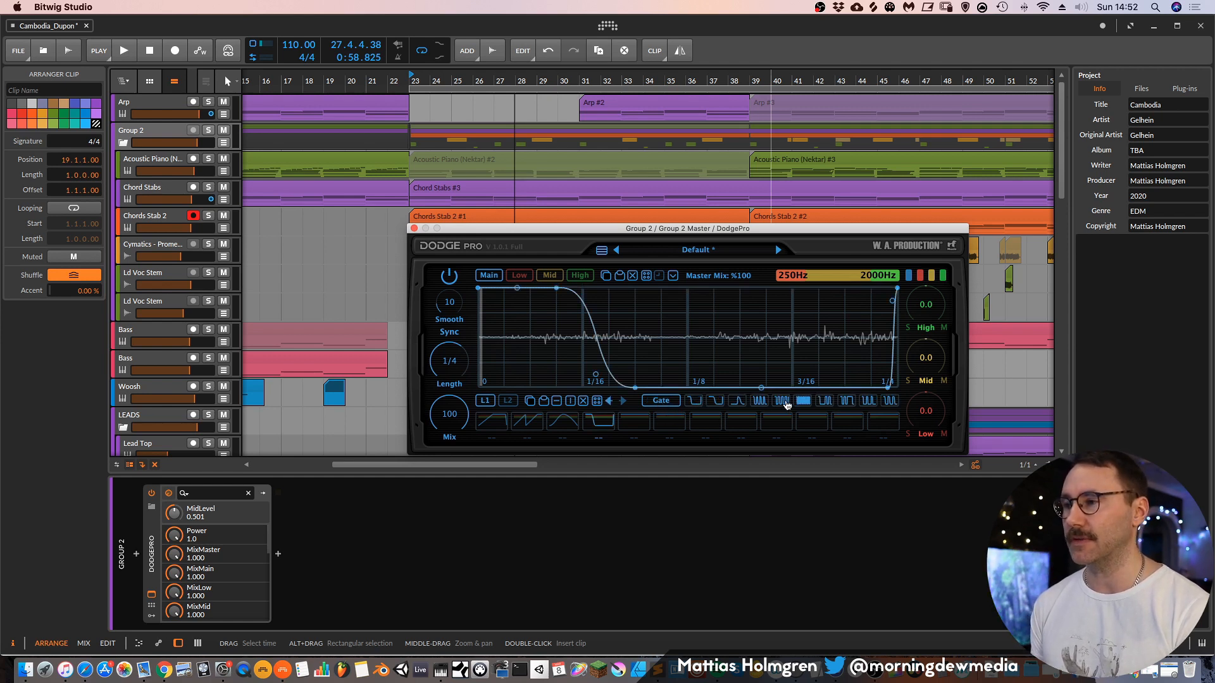
click(760, 401)
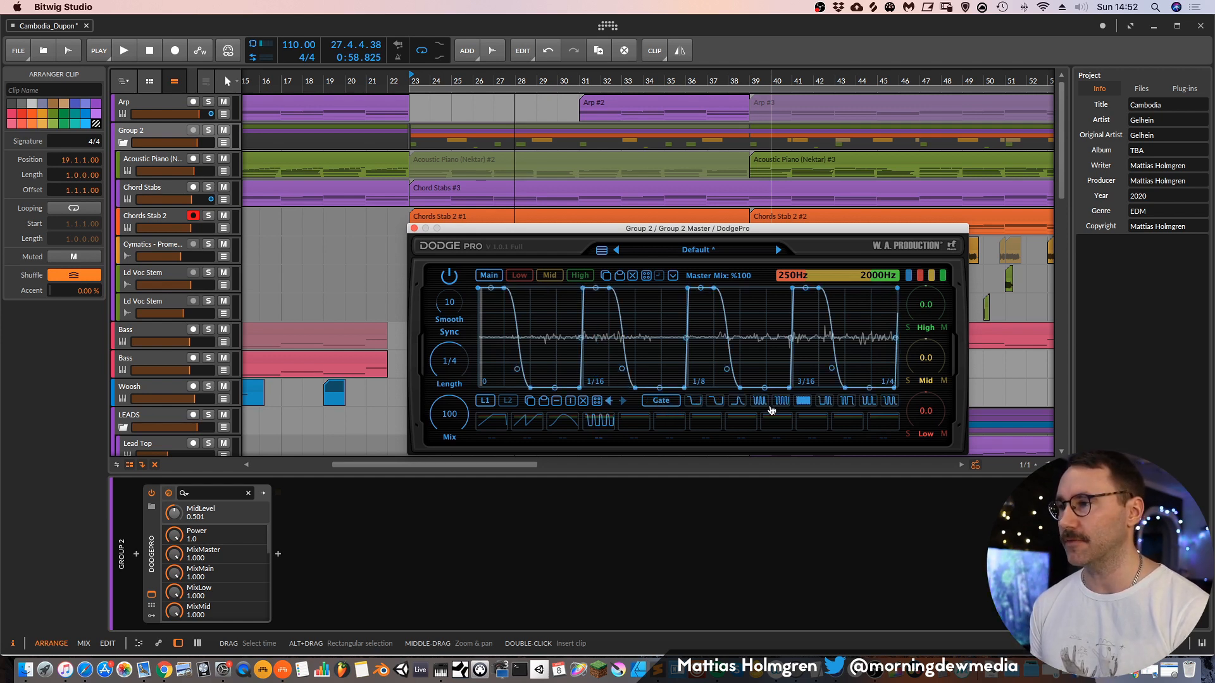
Try several Rhythm presets on the fourth pattern's Main envelope.
click(661, 402)
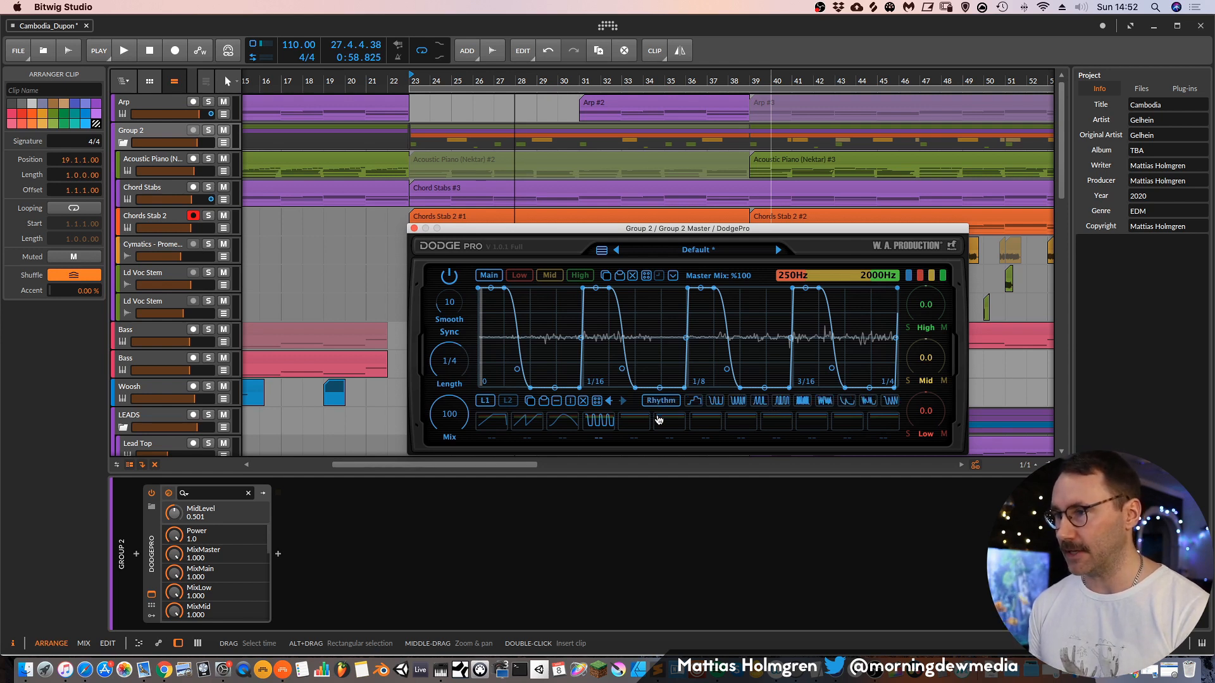
click(700, 403)
click(718, 402)
click(738, 401)
click(783, 401)
click(783, 403)
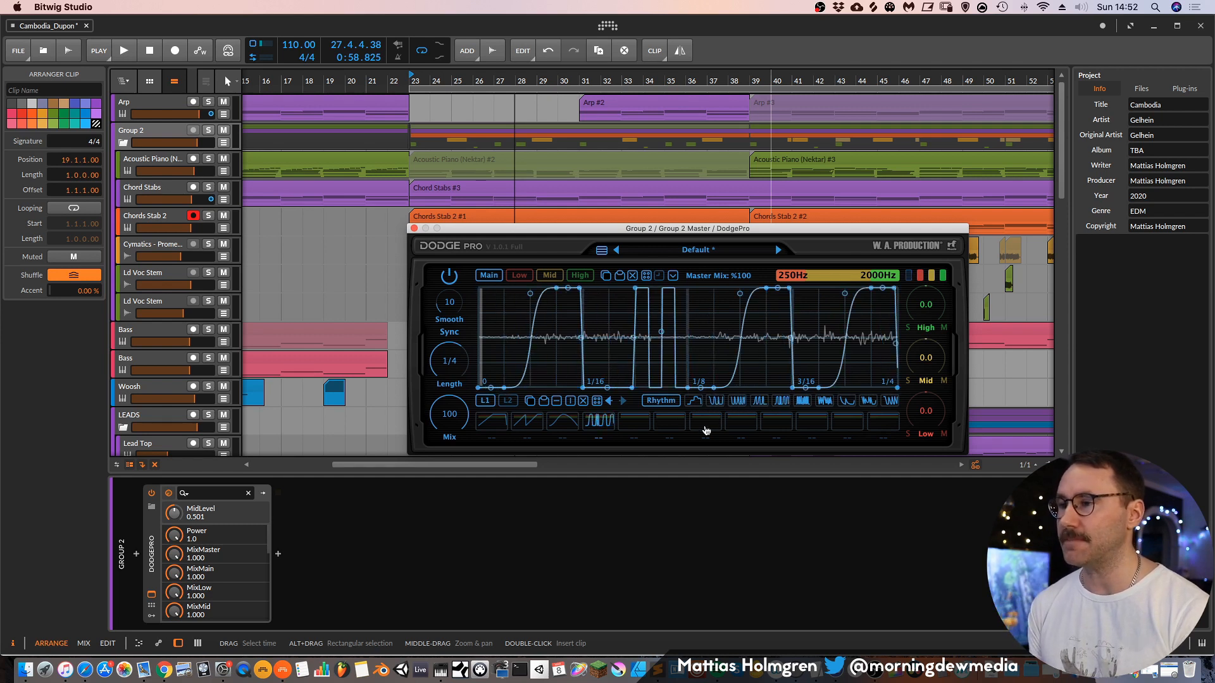
Apply the Basic triangle preset to the fourth pattern's Main envelope and start playback.
click(662, 401)
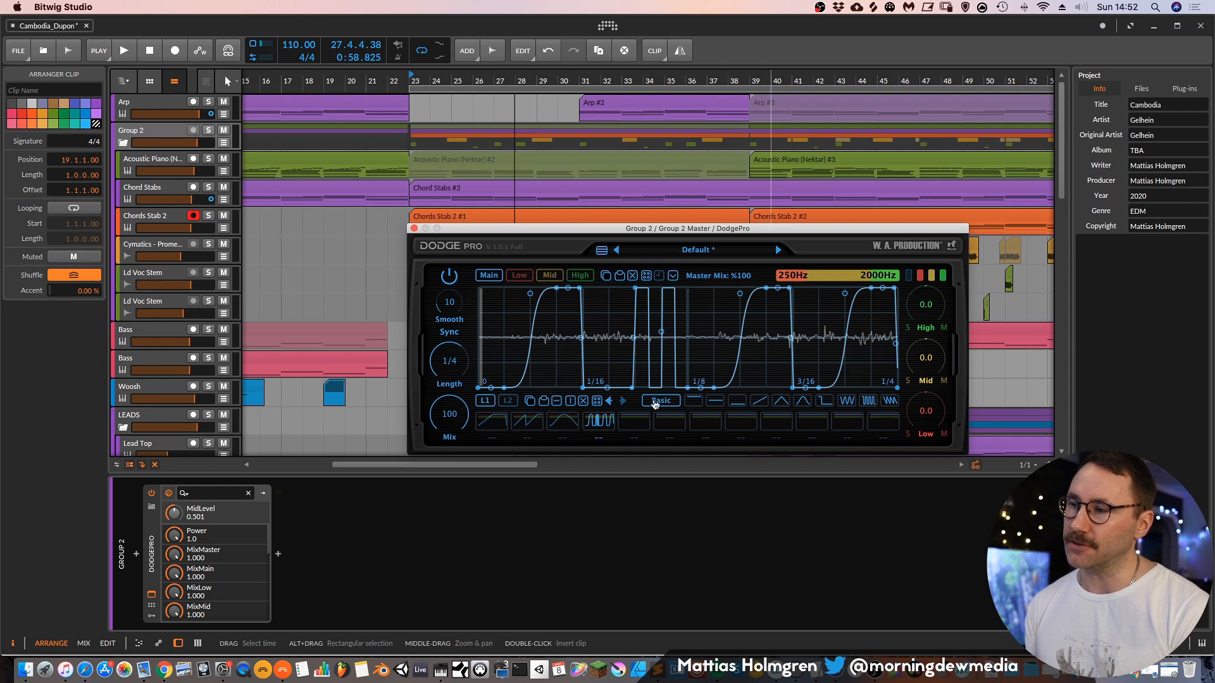
click(782, 403)
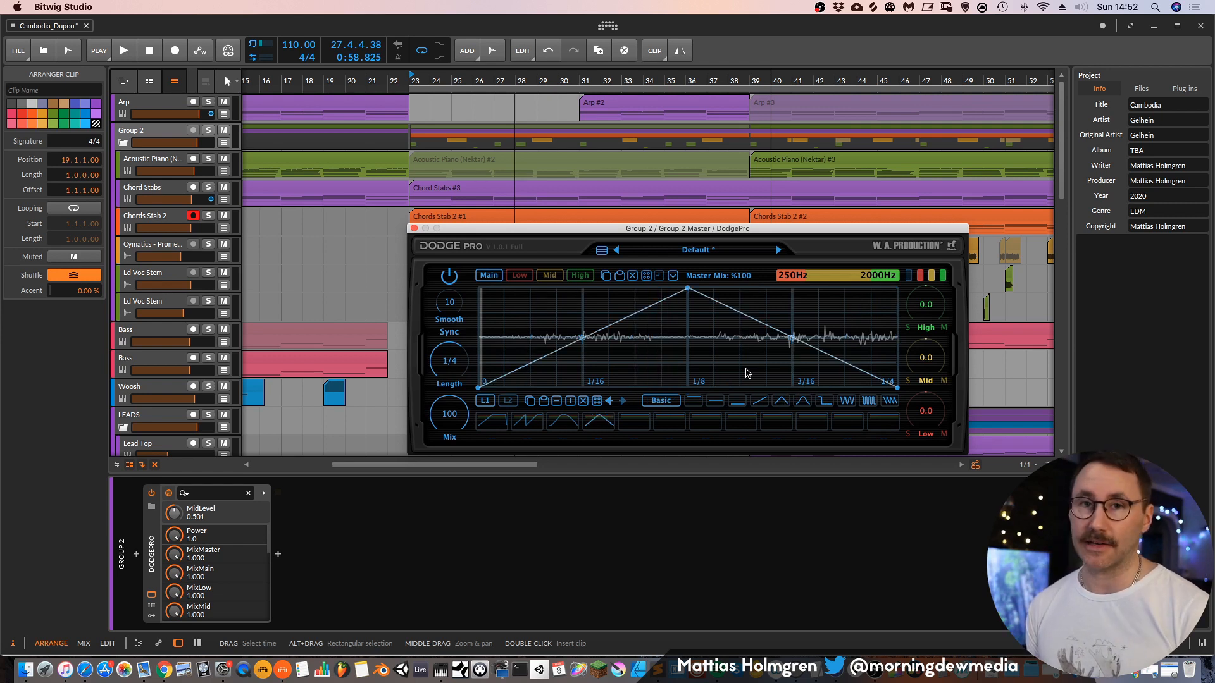
key(space)
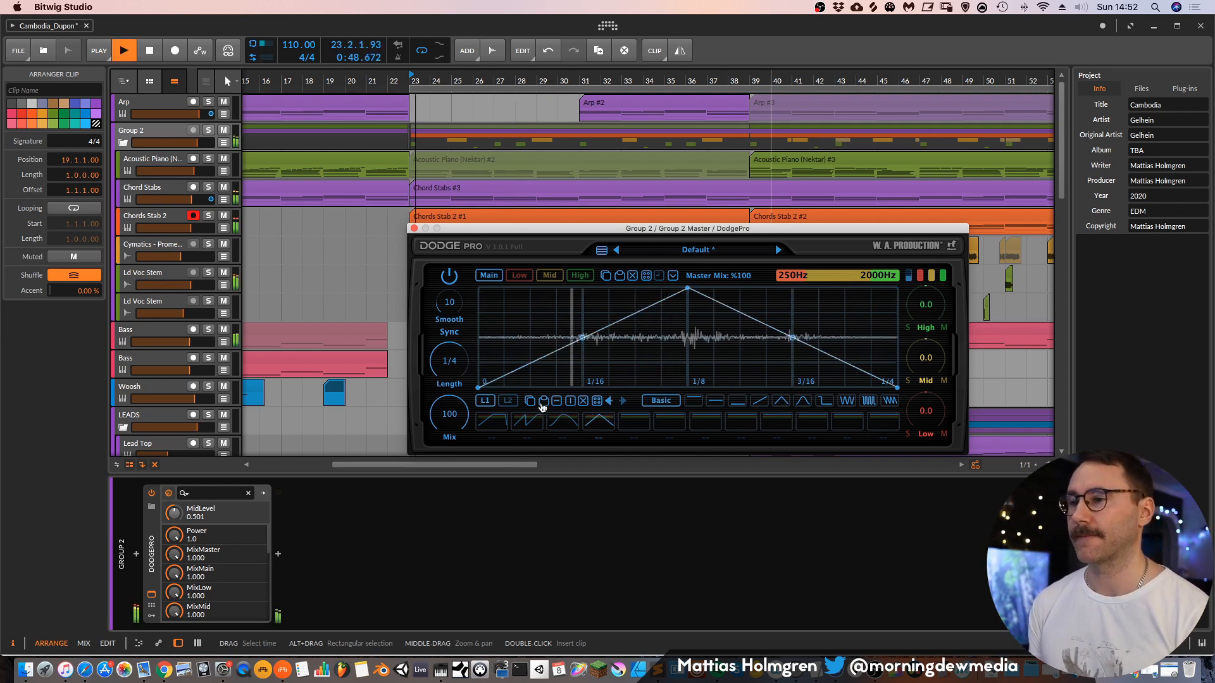
While the song plays, audition the third pattern, switch to the second and set its Length to 1/8.
click(563, 427)
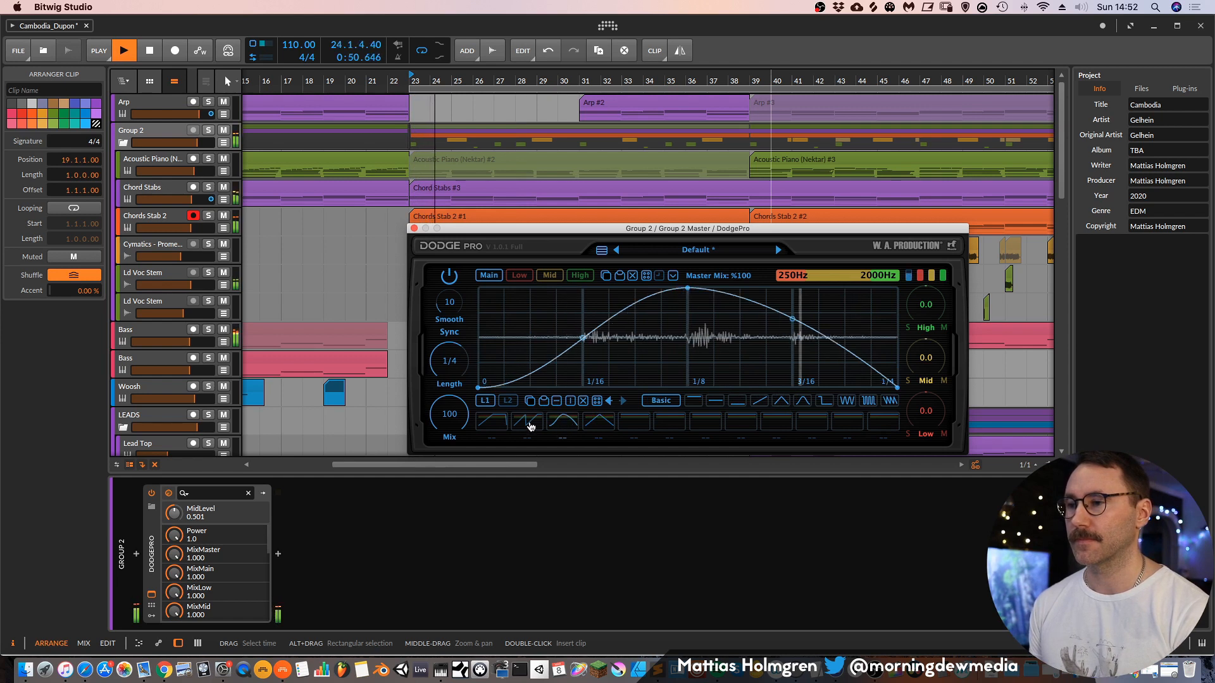
click(500, 426)
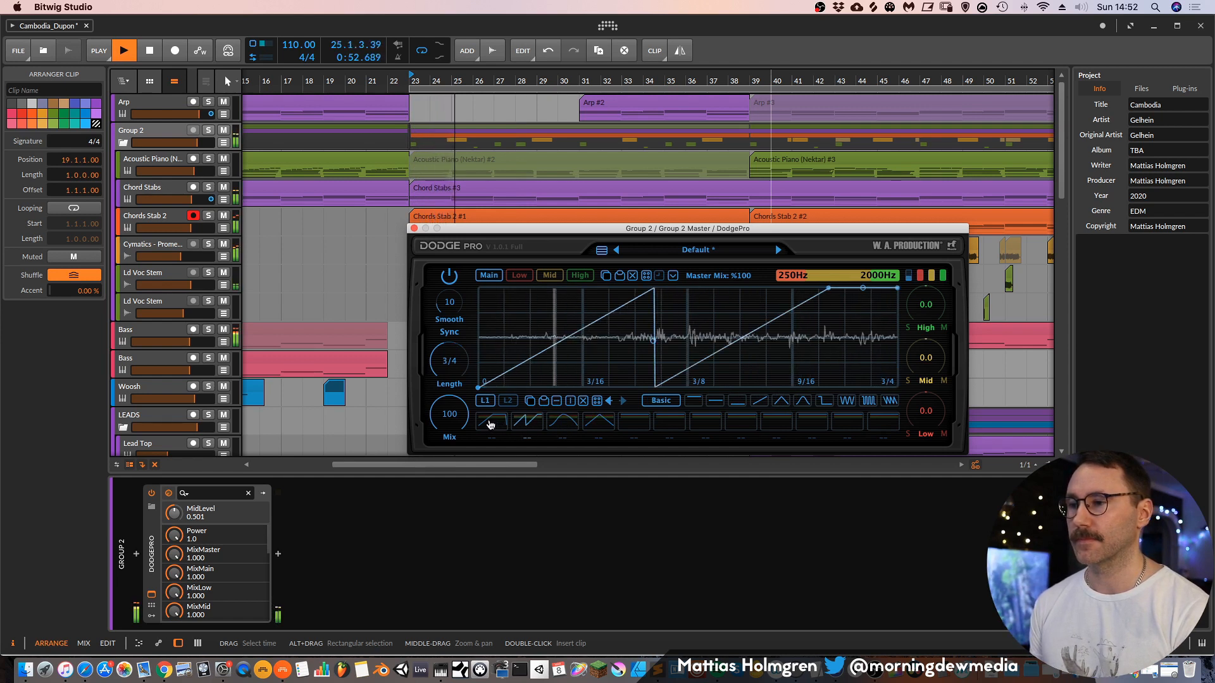
drag(456, 352, 464, 327)
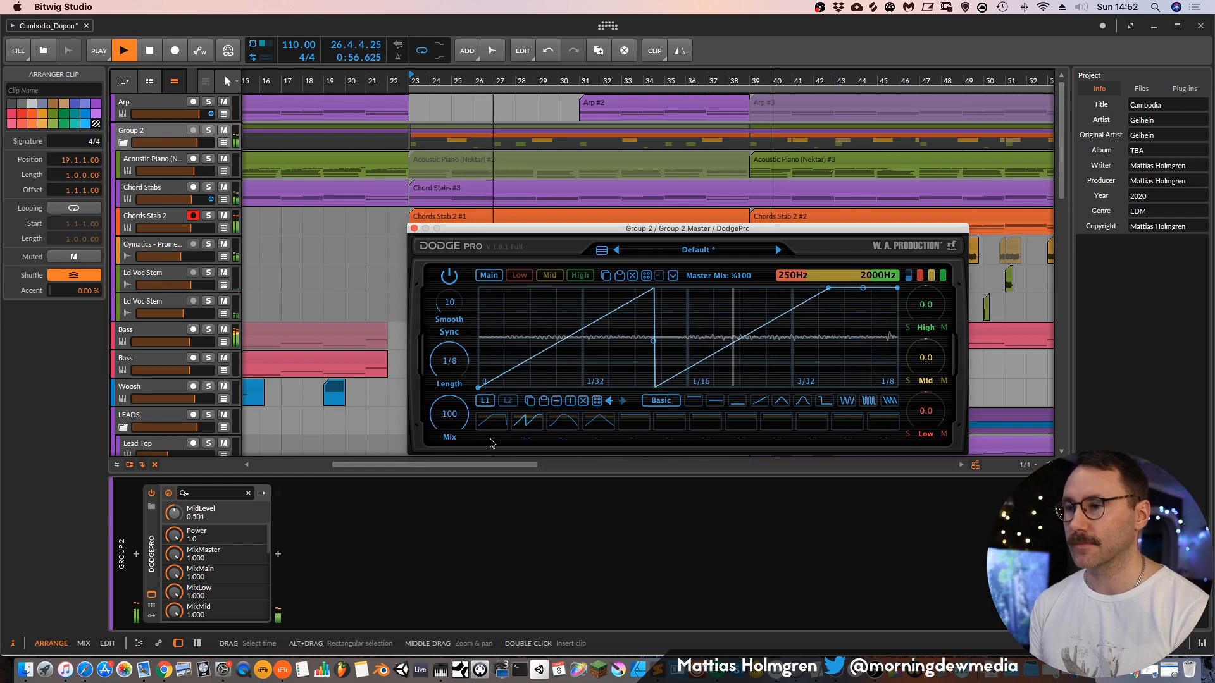
Audition the first pattern during playback, switch to the third pattern and set its Length to 1.
click(500, 420)
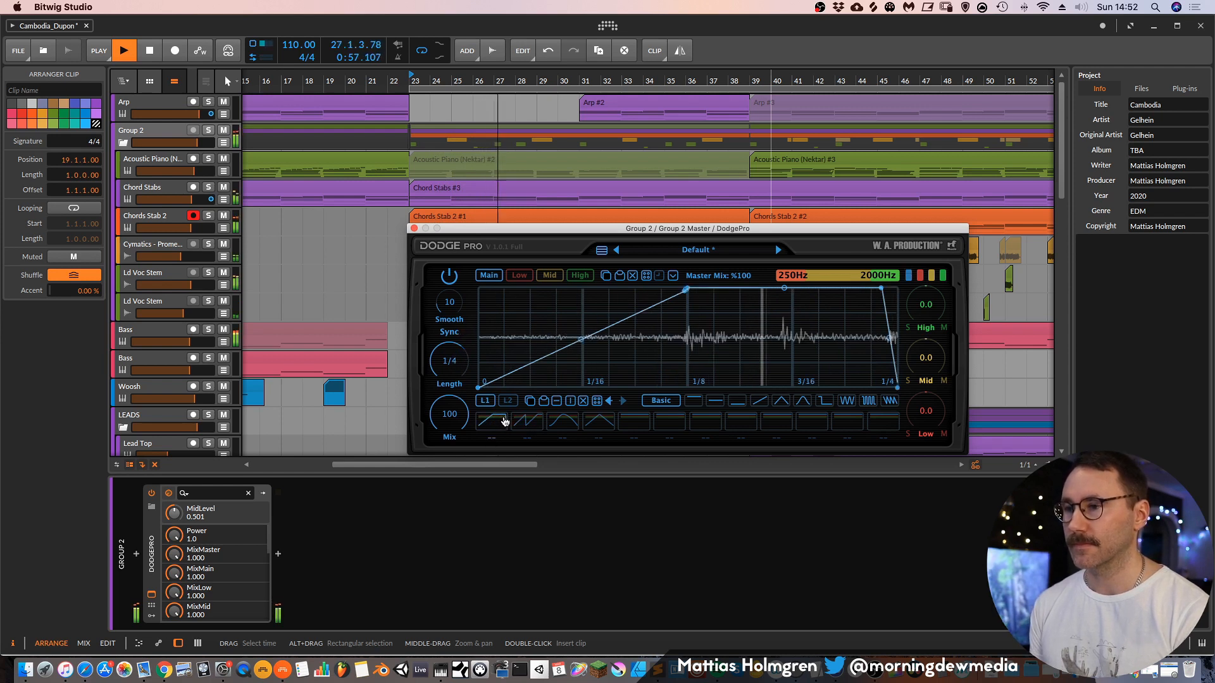
click(563, 421)
drag(450, 370, 463, 389)
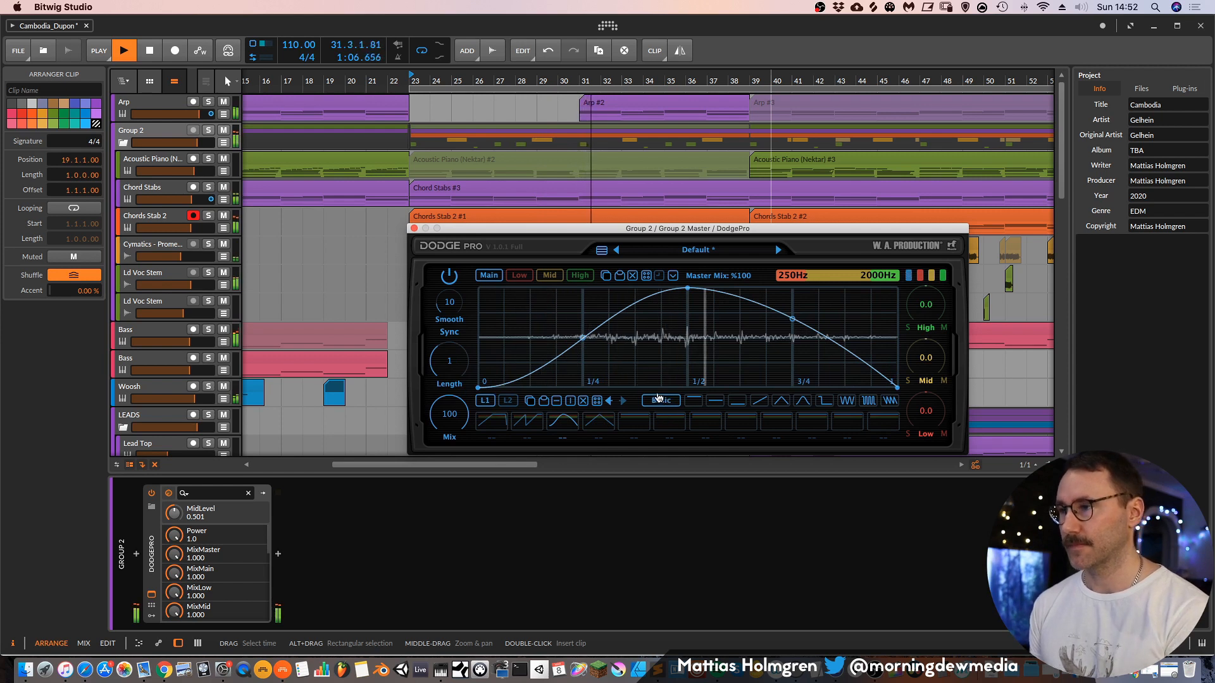
Switch live among the four patterns to audition them, finish on the fourth pattern, and stop playback.
click(600, 423)
click(533, 423)
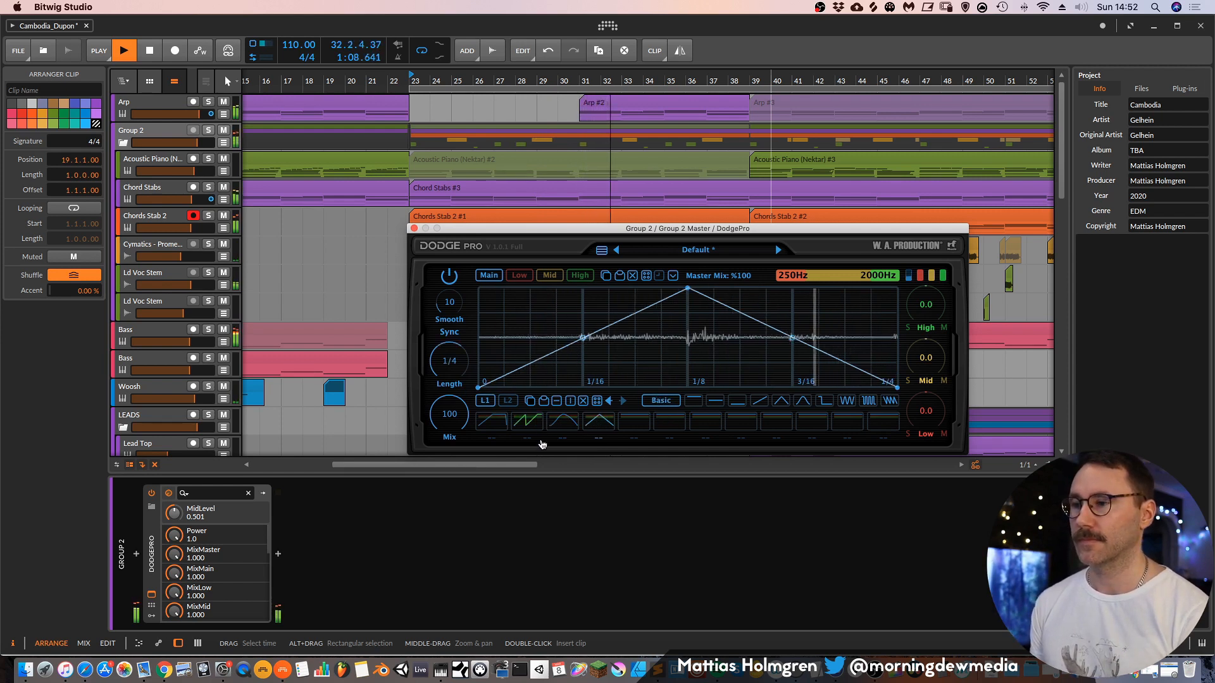
click(564, 426)
click(496, 423)
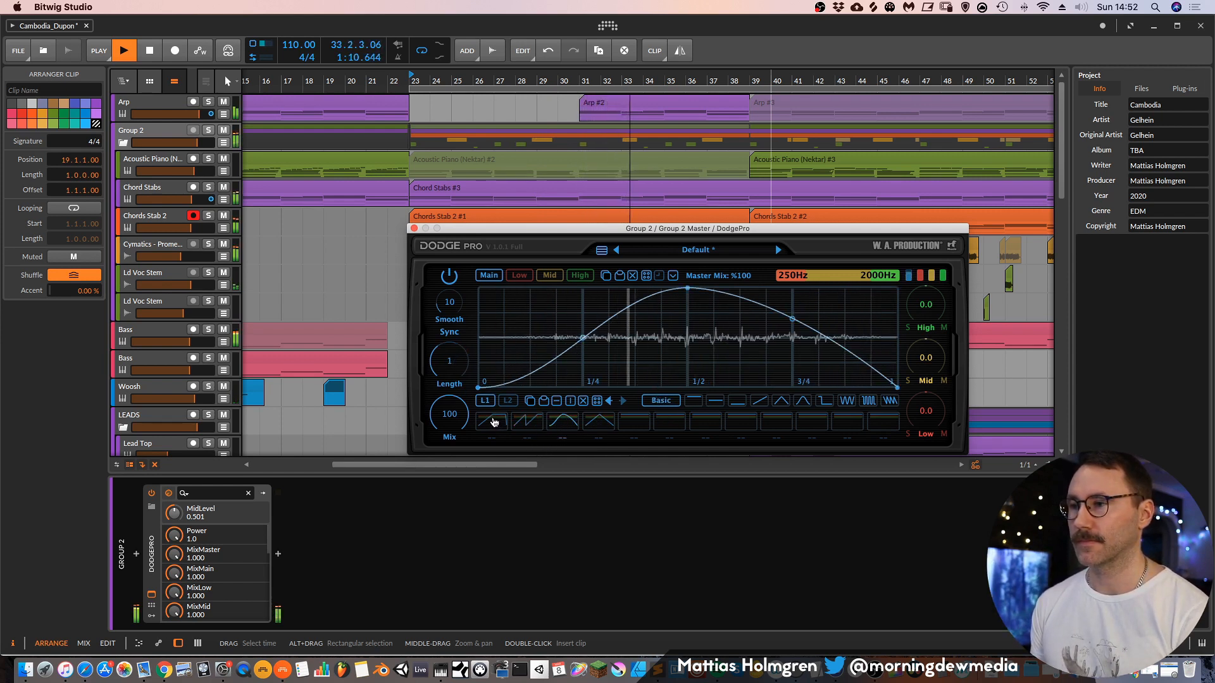
click(599, 422)
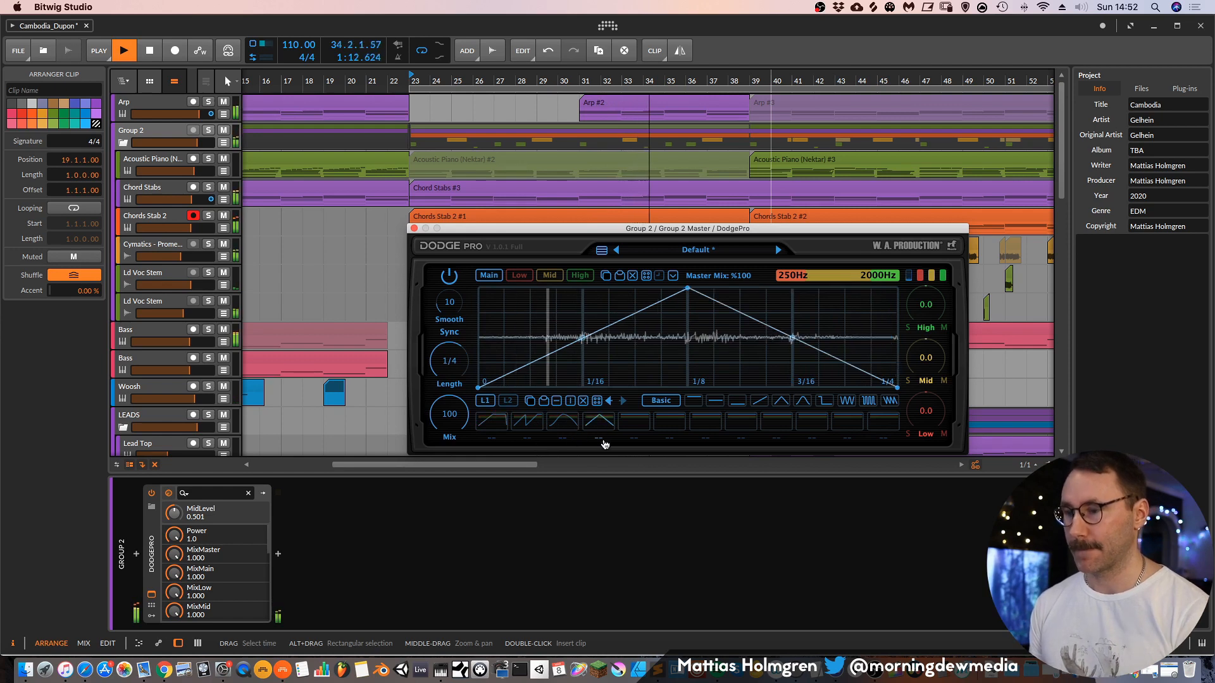
key(space)
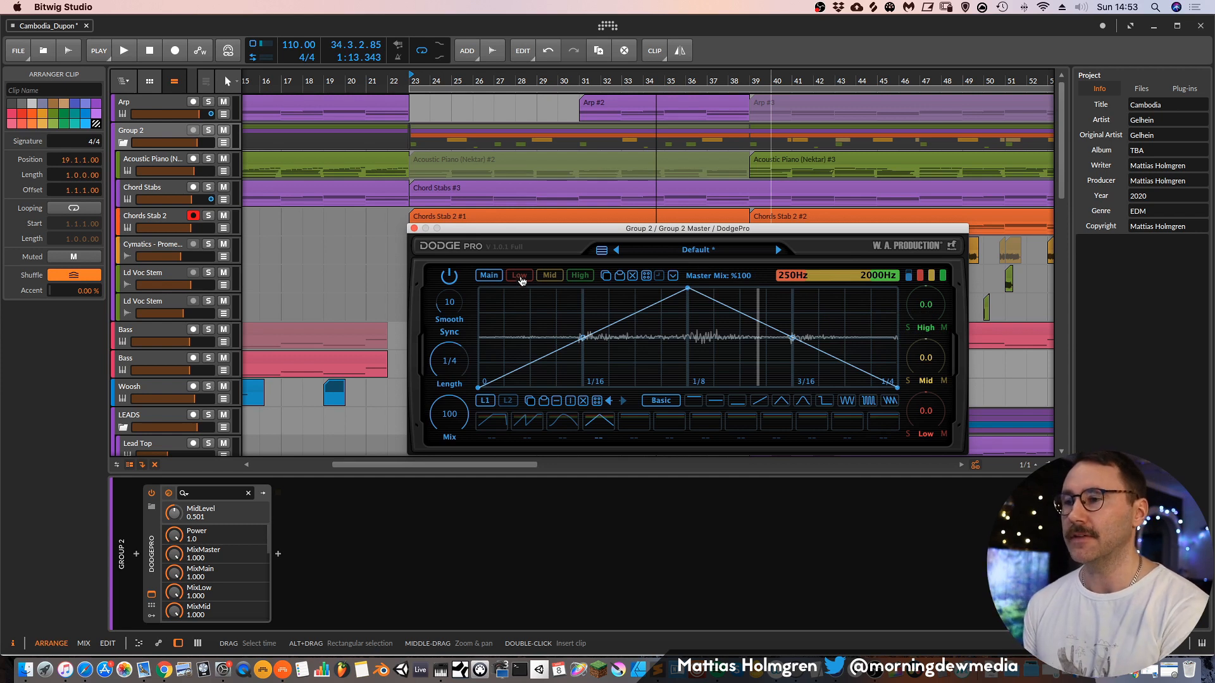
In the first pattern, shape the Low band's envelope with a drop to zero between 1/16 and 1/8 and adjusted points after it.
click(500, 422)
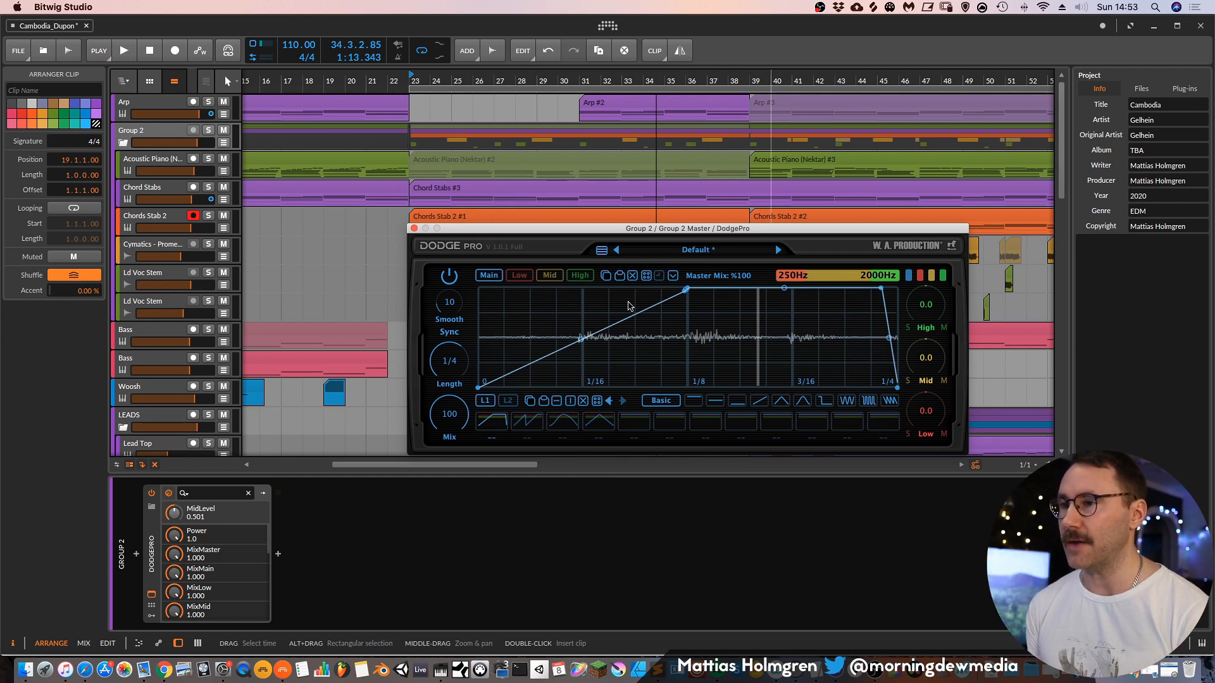
click(520, 278)
drag(610, 289, 604, 386)
drag(691, 357, 691, 313)
drag(803, 300, 734, 342)
Shape the Mid band's envelope to start at zero, reach full level just after 1/8, and bend the segment that follows.
click(550, 275)
drag(477, 288, 478, 388)
double_click(738, 331)
drag(739, 331, 708, 288)
drag(802, 288, 819, 354)
Draw a wavy envelope for the High band with five alternating low and high points across the 1/4 length.
click(580, 278)
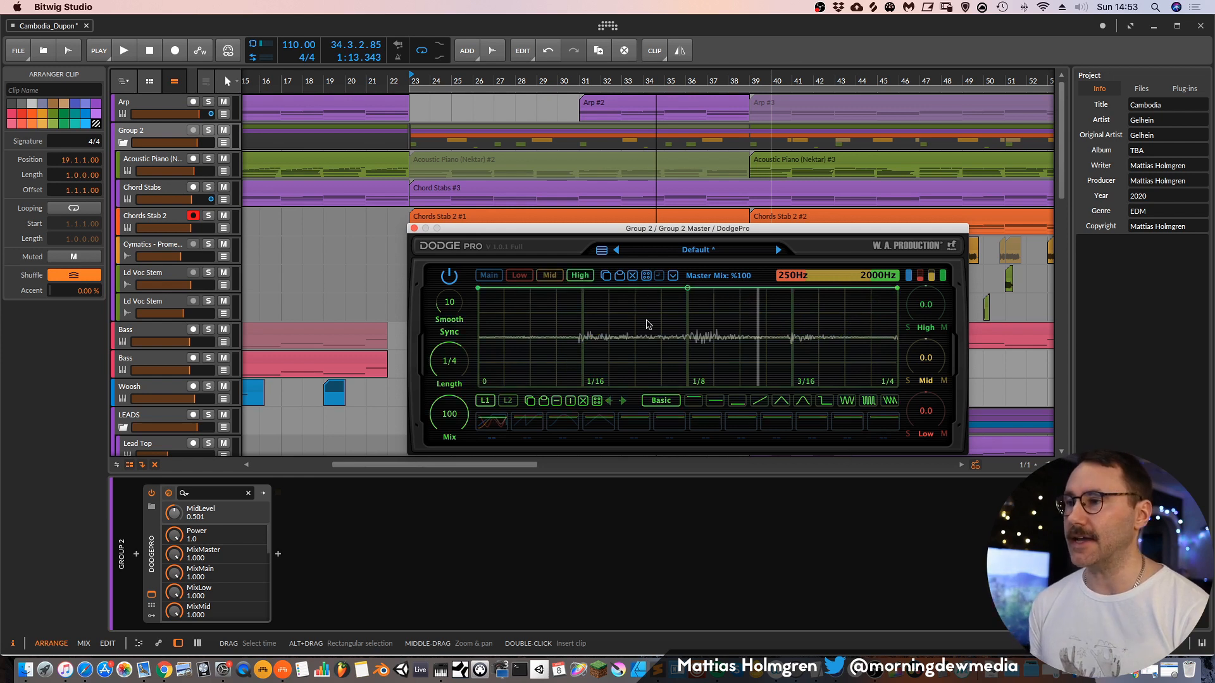
click(537, 337)
click(661, 297)
click(742, 372)
click(815, 297)
click(871, 357)
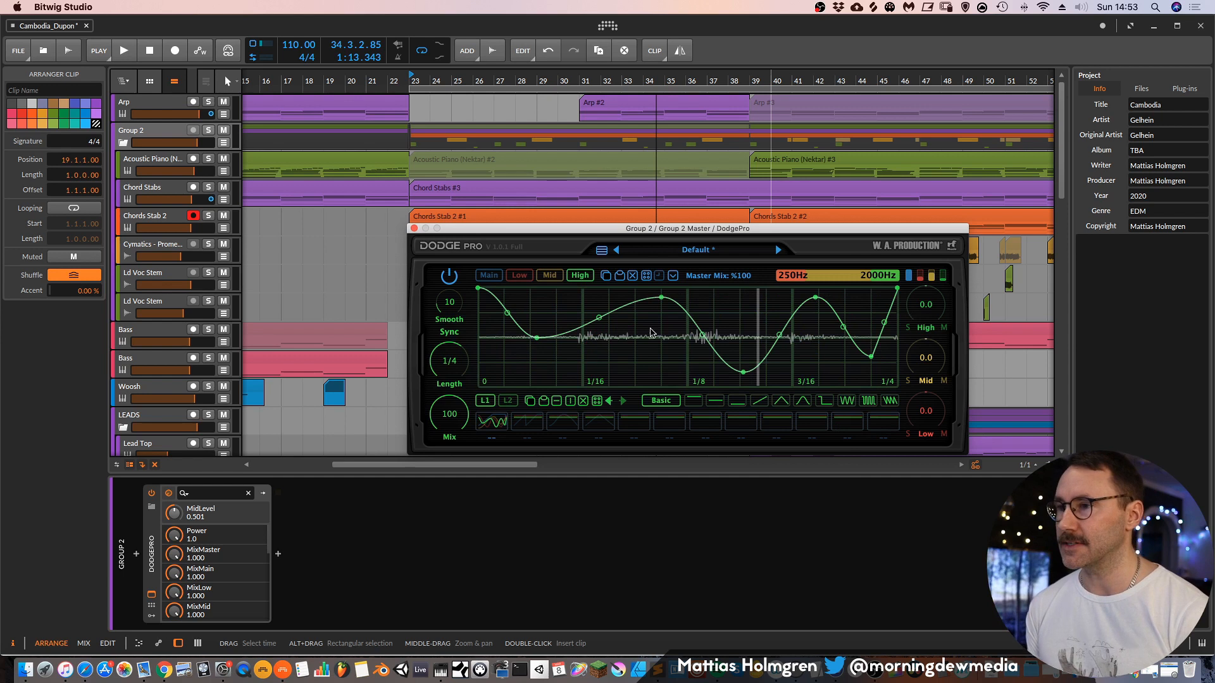
Set the High band's envelope Length to 1 and play the song to audition the separate band envelopes.
mouse_move(449, 359)
mouse_down()
mouse_move(448, 388)
mouse_move(450, 360)
mouse_up()
key(space)
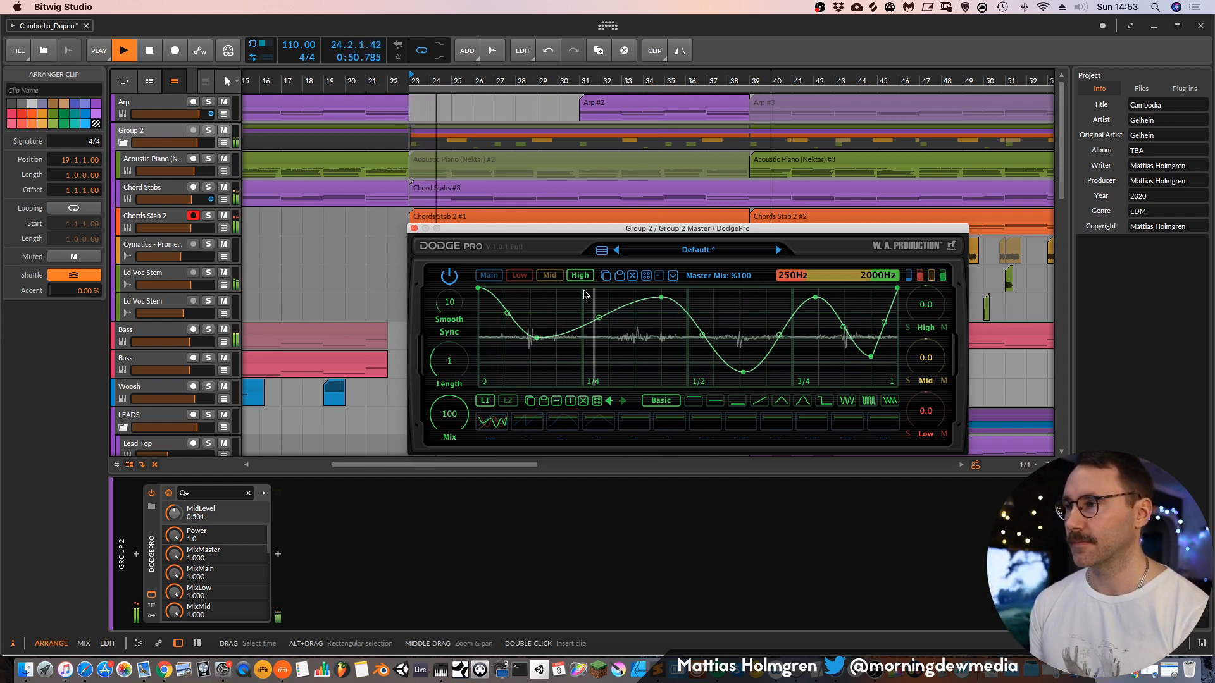
click(913, 336)
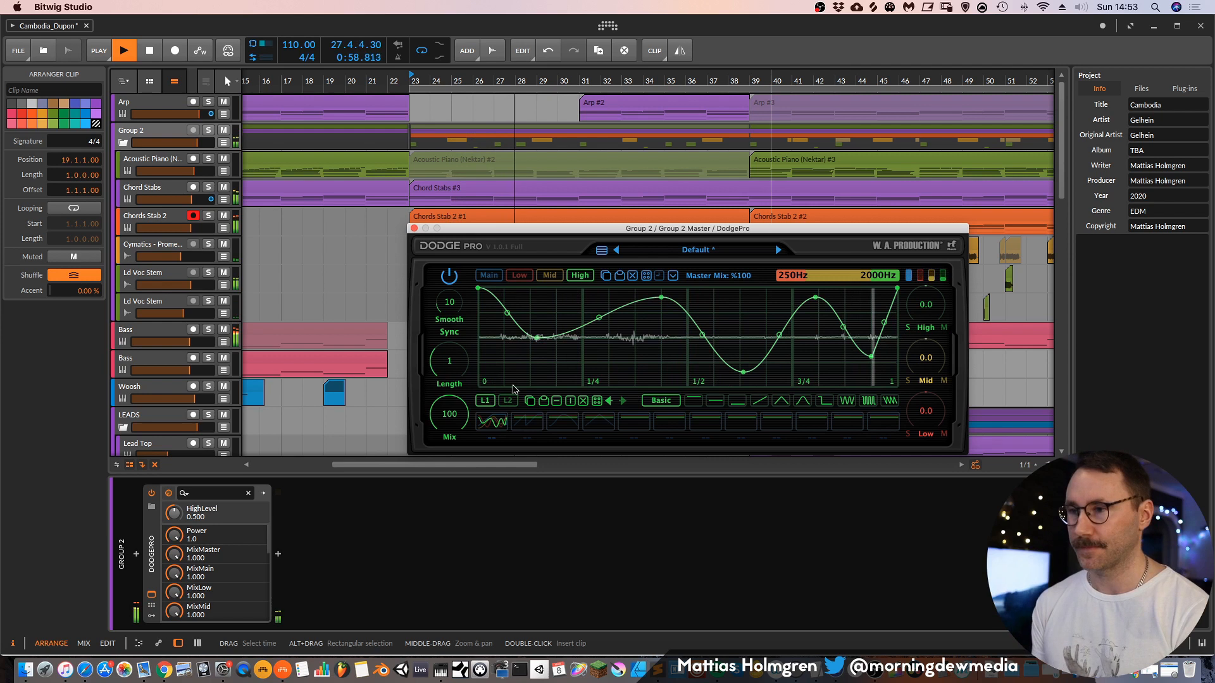
Lower the High band envelope's first dip, replace the curve with a Ducking preset shape and set its Length to 1/2.
scroll(448, 362, down, 2)
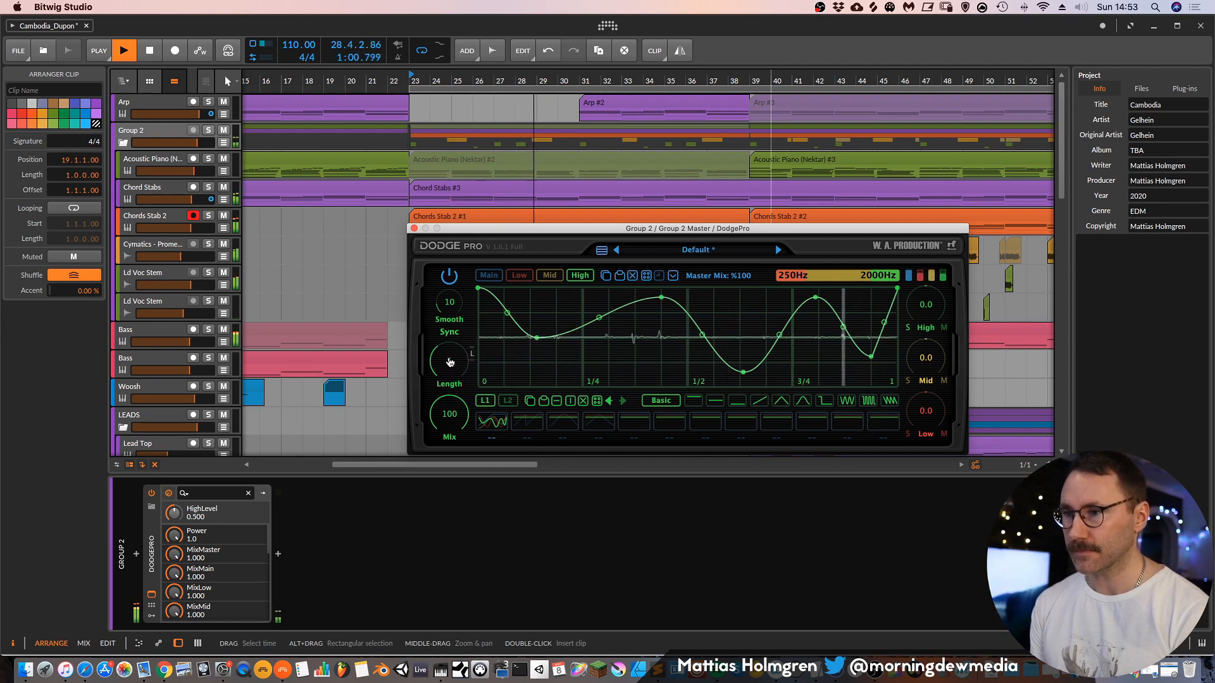
drag(536, 338, 534, 375)
click(660, 400)
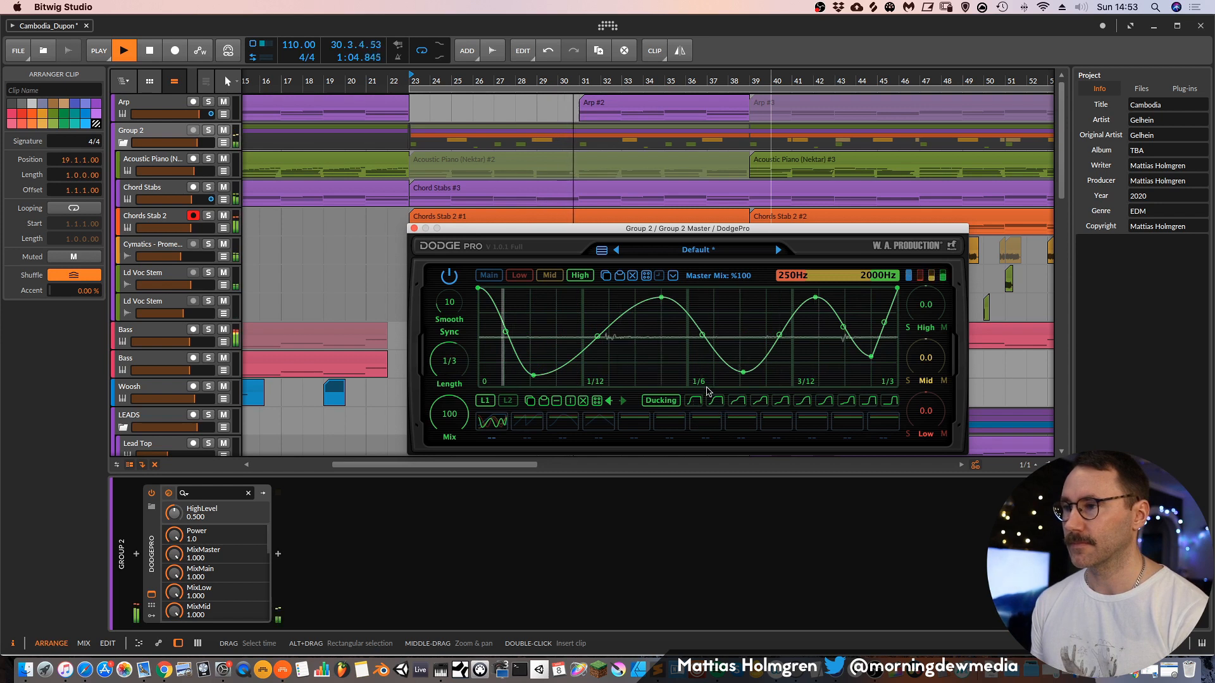
click(786, 402)
scroll(448, 362, up, 1)
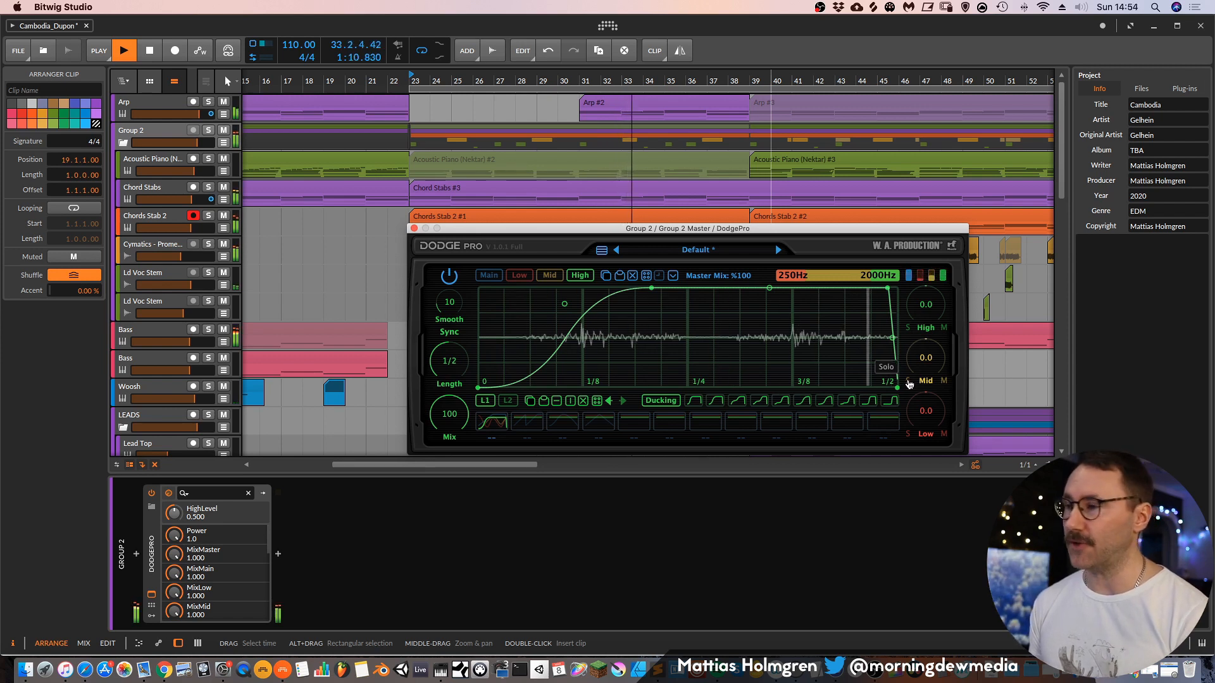
Apply a four-pulse Gate preset with Length 1/4 to the Mid band's envelope and solo the Group 2 track.
click(549, 275)
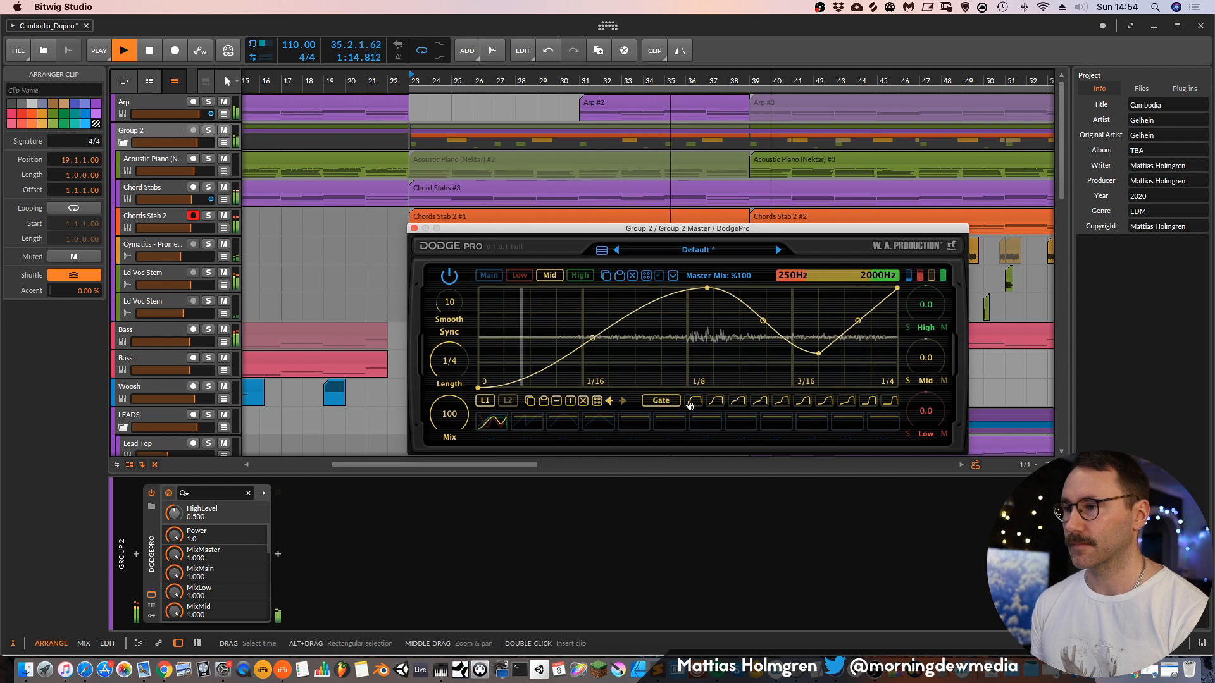
click(802, 400)
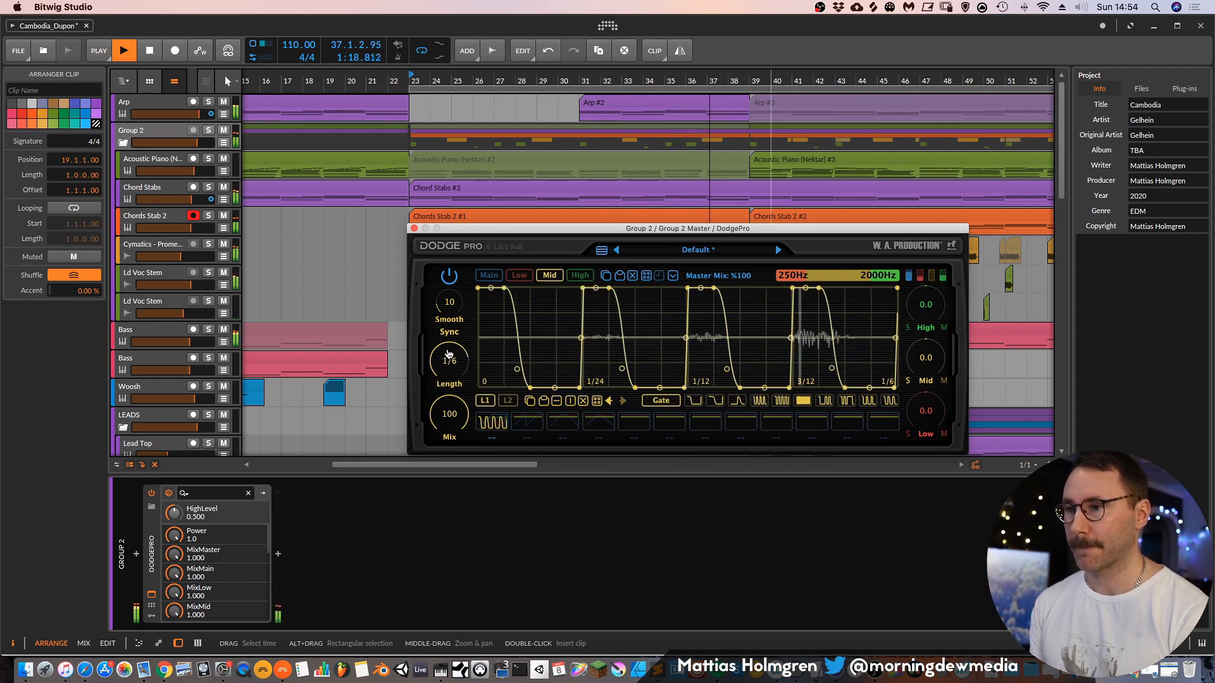
mouse_move(454, 363)
mouse_down()
mouse_move(449, 375)
mouse_move(450, 348)
mouse_up()
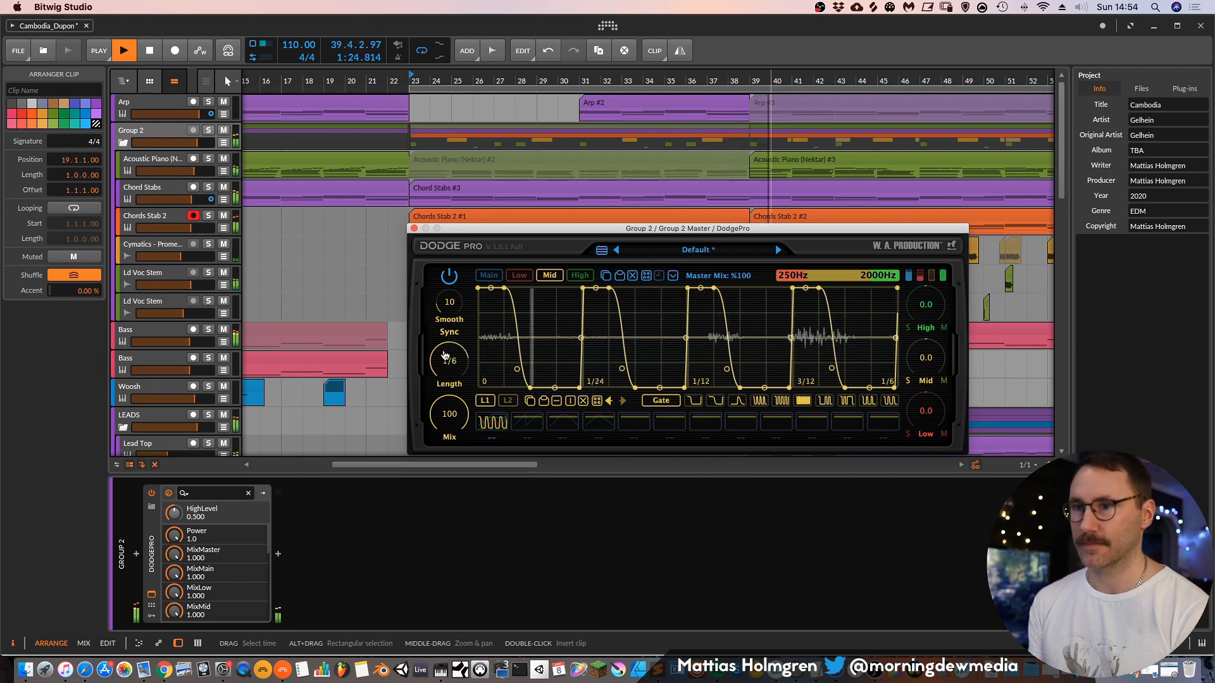
click(208, 129)
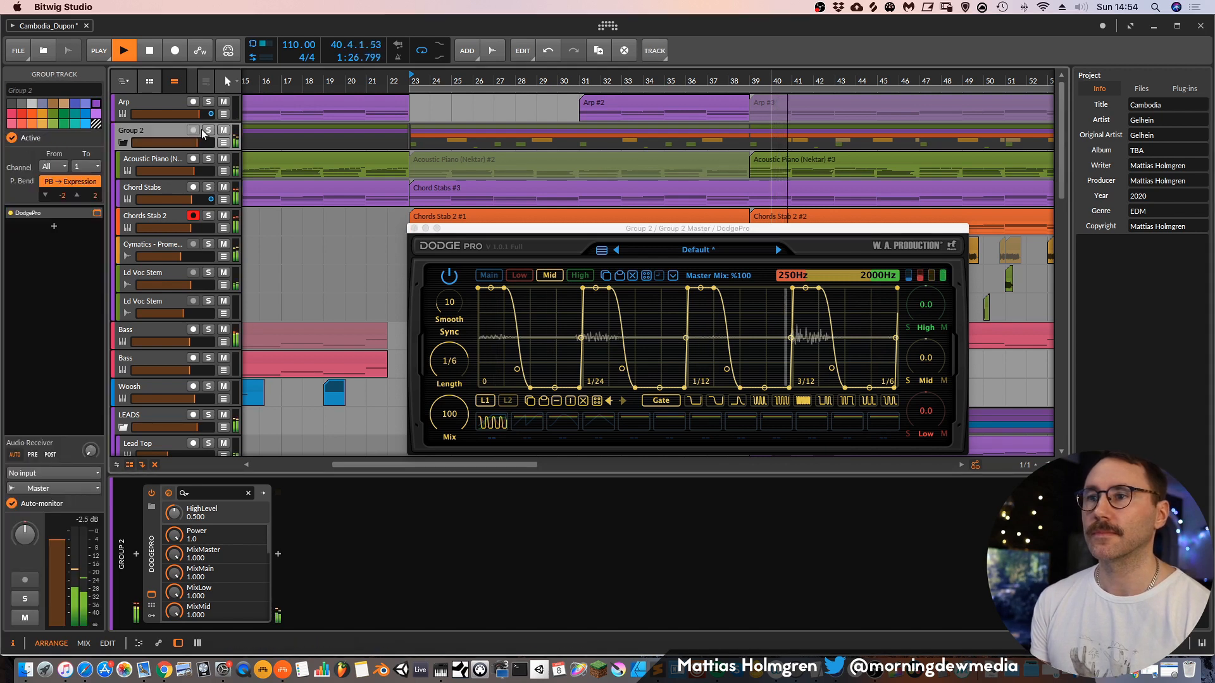
drag(446, 384, 445, 381)
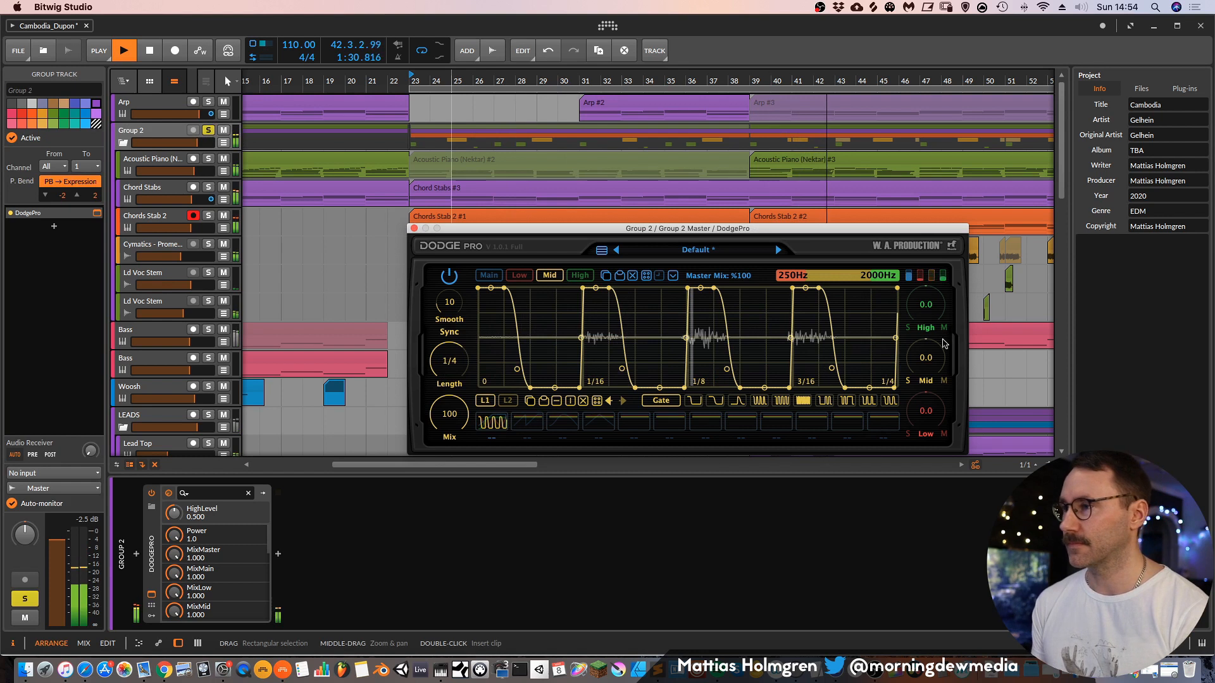
Carve two dips into the High band's envelope, before the middle and past three quarters, and set its Length to 1.
click(573, 278)
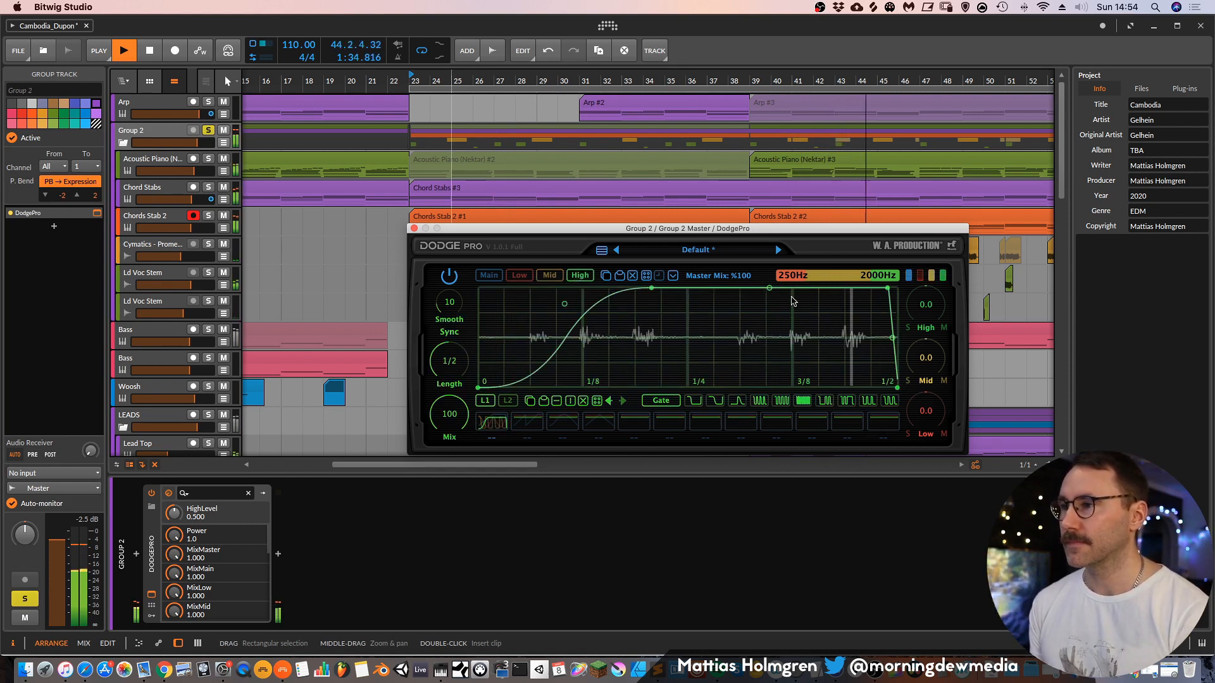
drag(791, 315, 823, 364)
scroll(449, 373, up, 1)
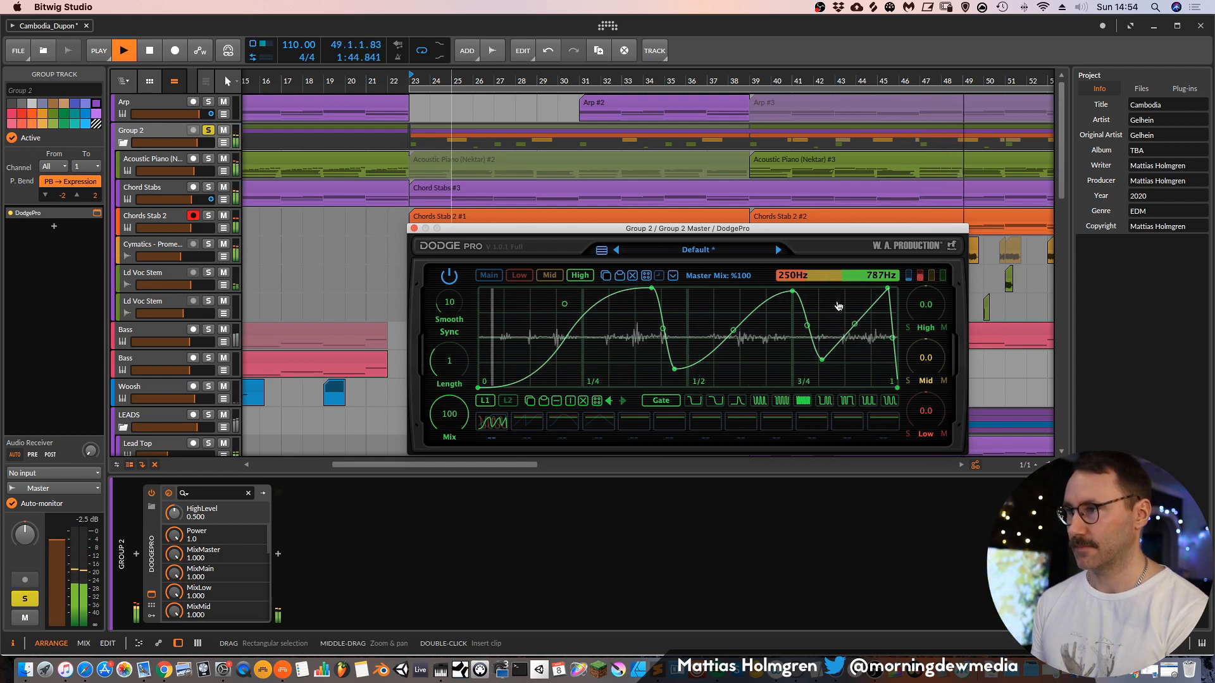
Sweep the crossover frequency between the Mid and High bands and settle it at 2407 Hz.
scroll(845, 280, up, 5)
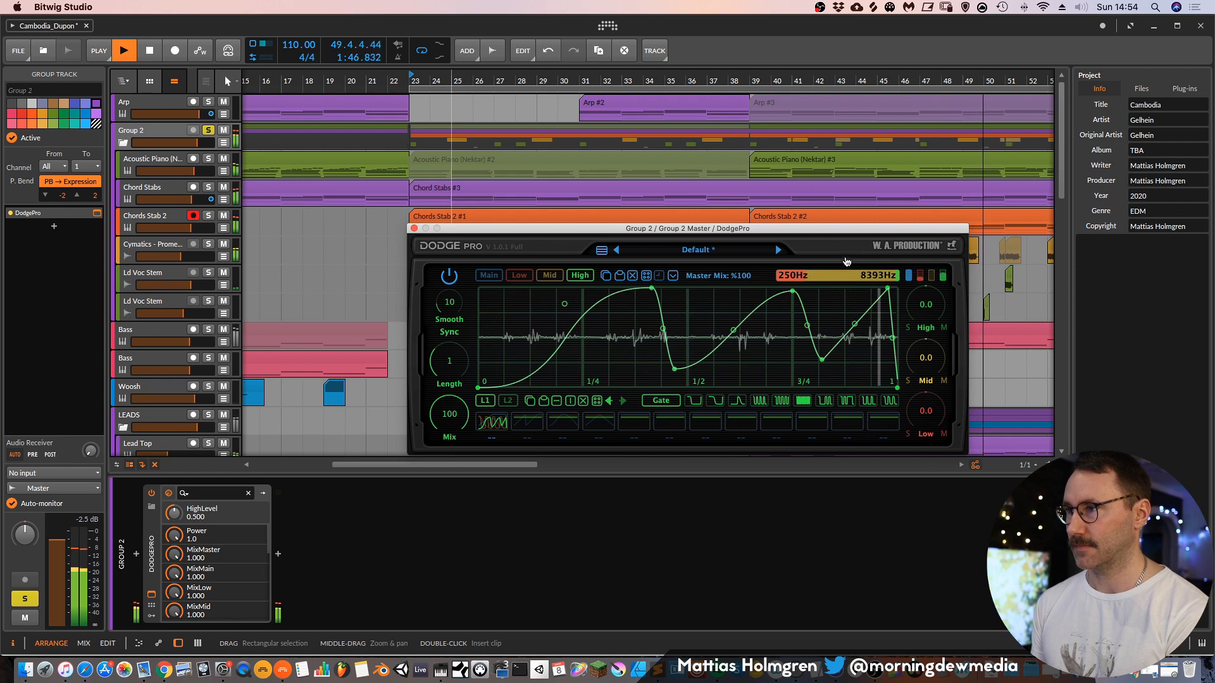
scroll(846, 280, down, 6)
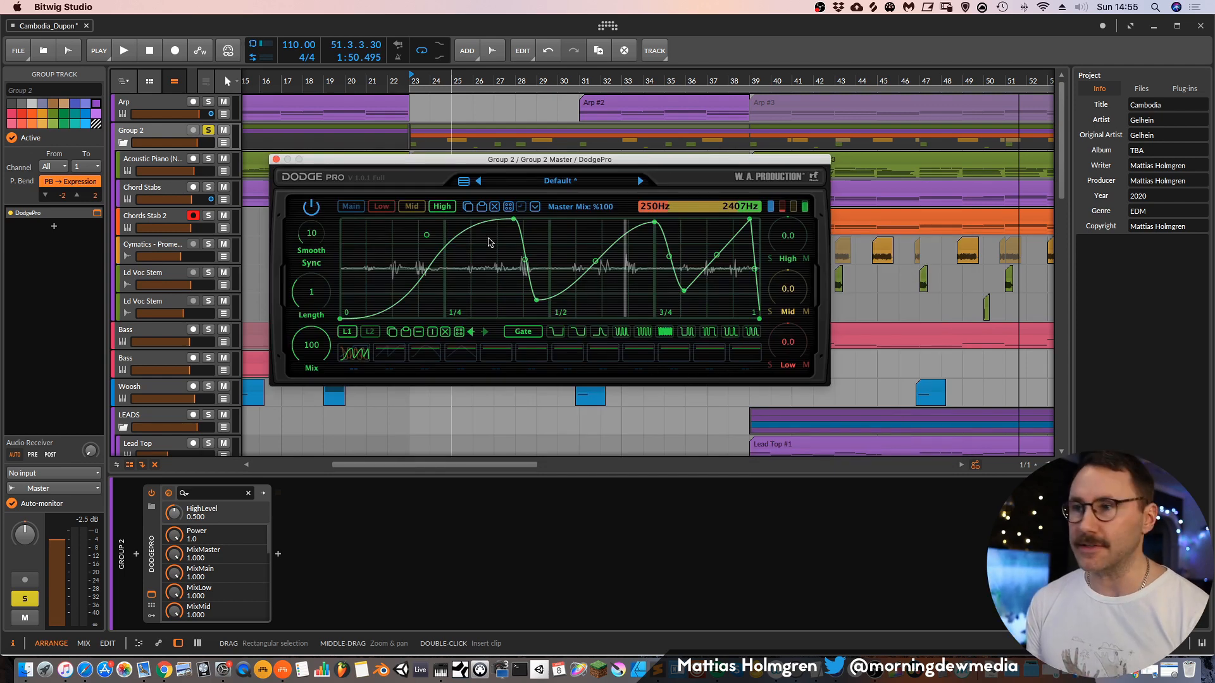
Set the Dodge Pro interface scale to 100% in its UI settings.
click(463, 182)
mouse_move(538, 339)
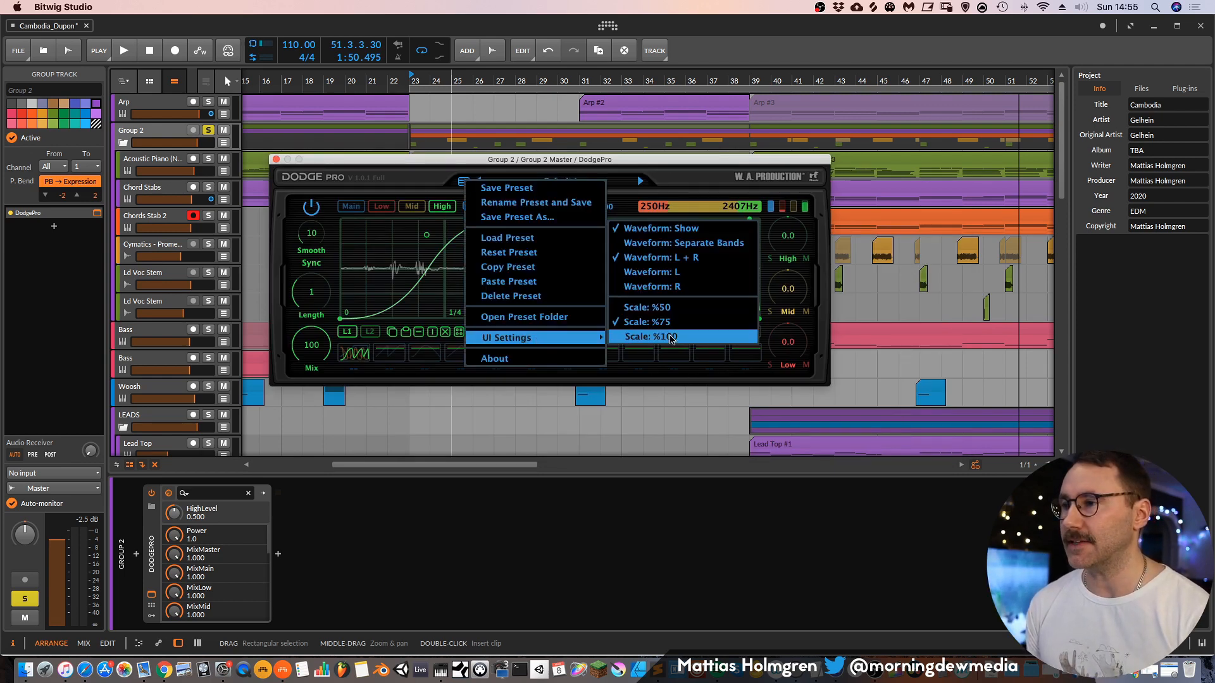
click(667, 339)
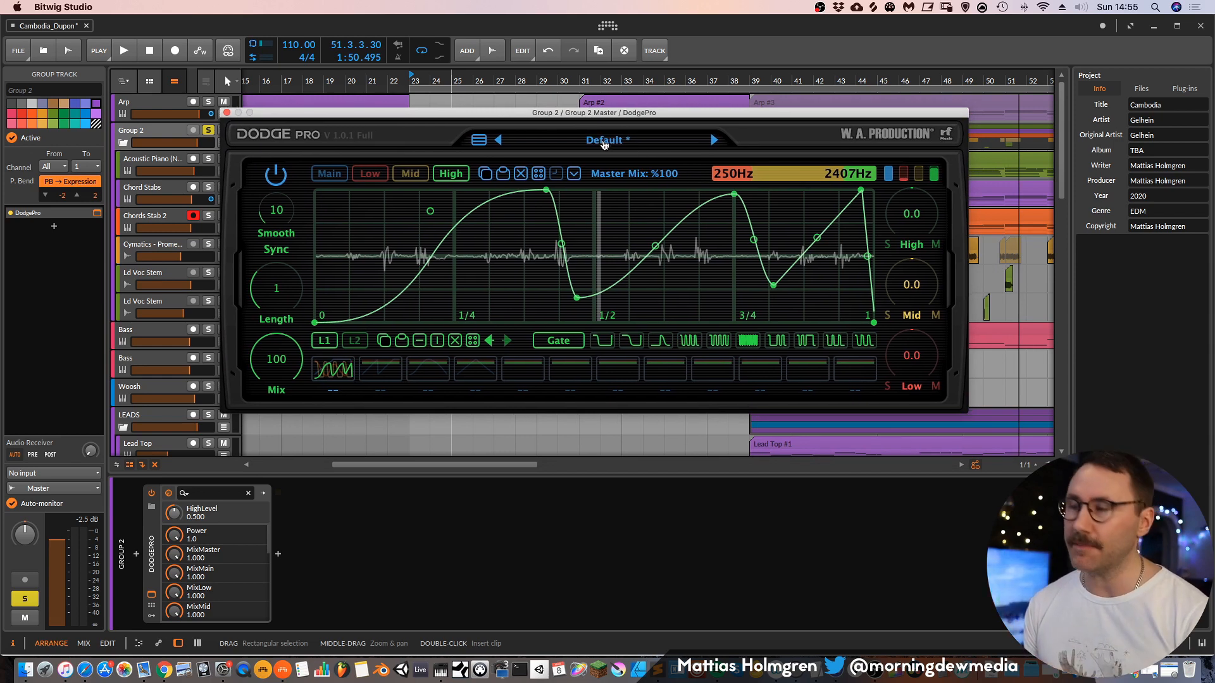
Load the preset 001 Can You See the Rainbow from the Factory Rhythm bank and start playback.
click(606, 142)
mouse_move(749, 181)
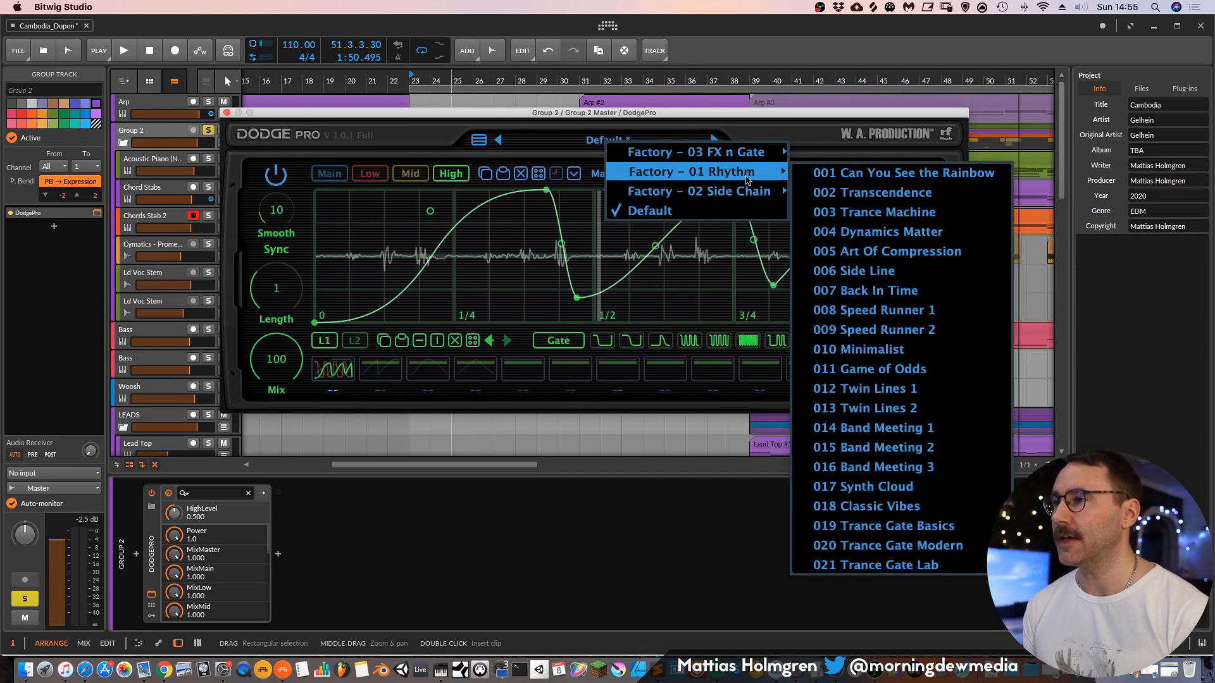
click(903, 177)
key(space)
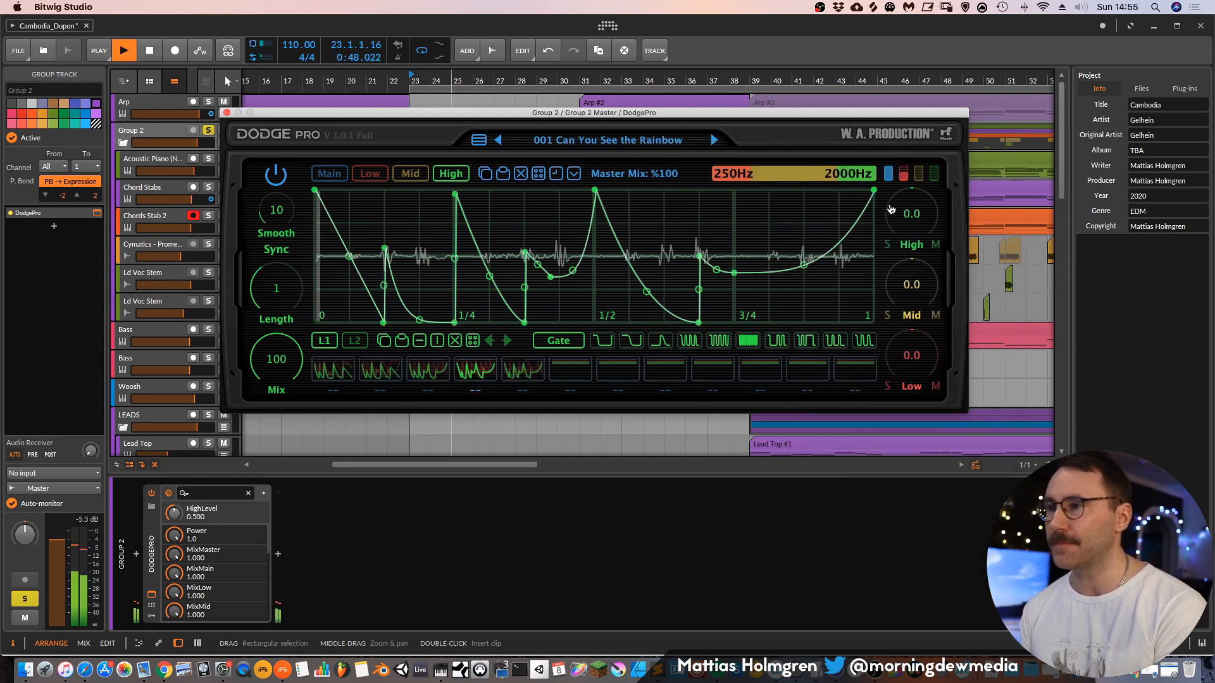
Move the plugin window below the upper tracks and examine the preset's Low, Mid and High envelopes during playback.
mouse_move(671, 119)
mouse_down()
mouse_move(757, 250)
mouse_move(742, 251)
mouse_up()
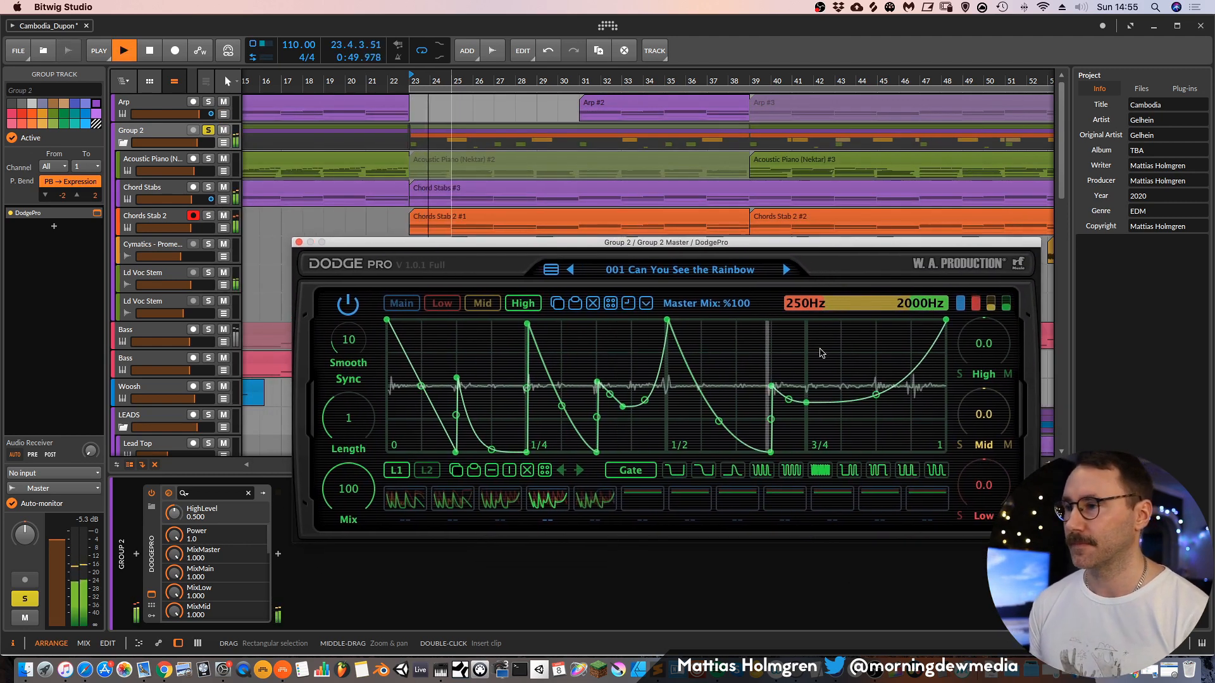
click(457, 304)
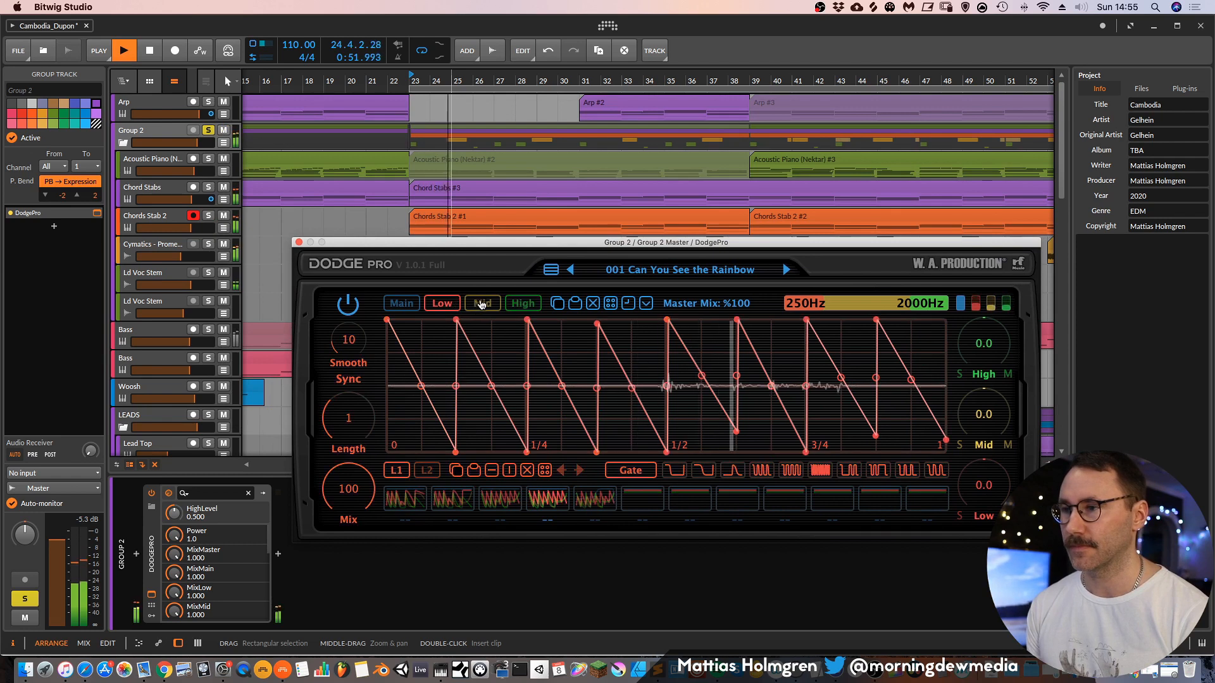
click(482, 303)
click(522, 304)
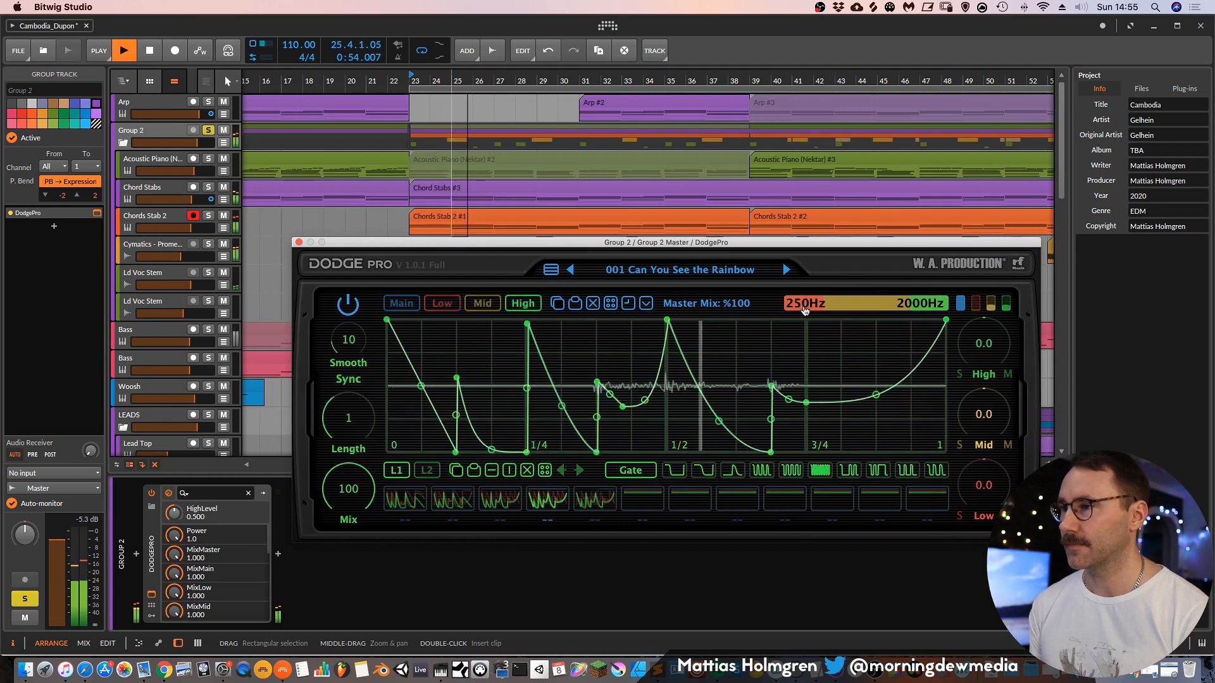
Audition the Rhythm presets 002 Transcendence, 003 Trance Machine and 004 Dynamics Matter, comparing Group 2 in the full mix and soloed.
click(786, 271)
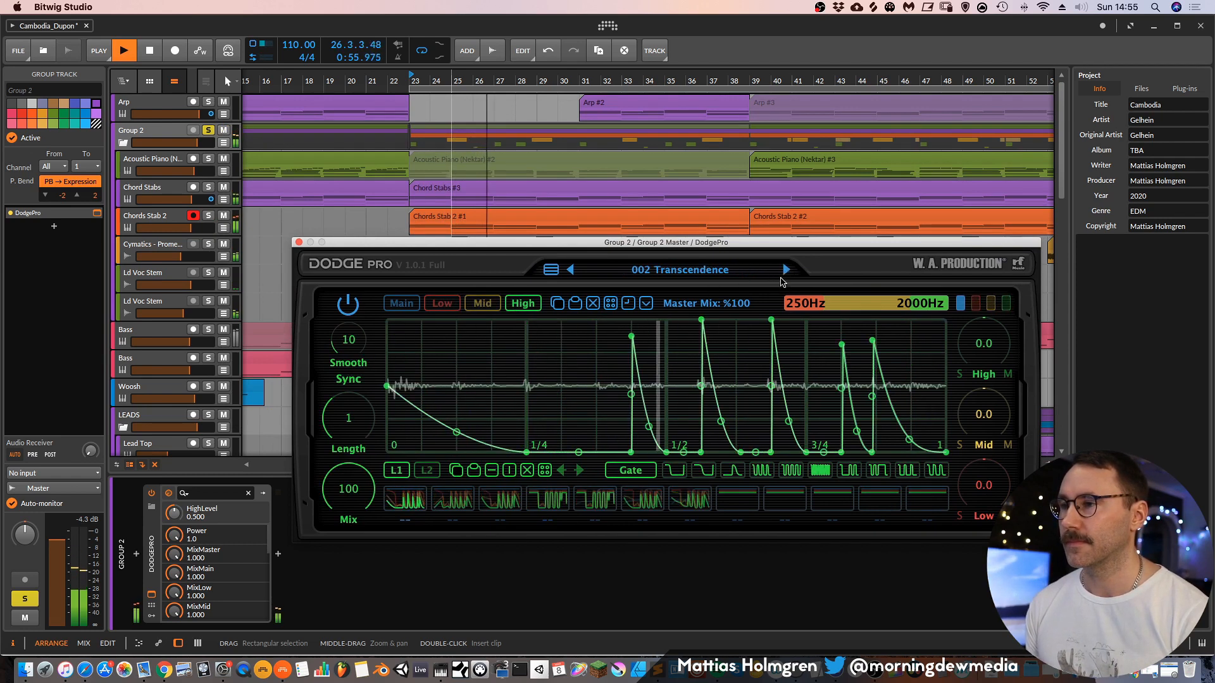
click(208, 131)
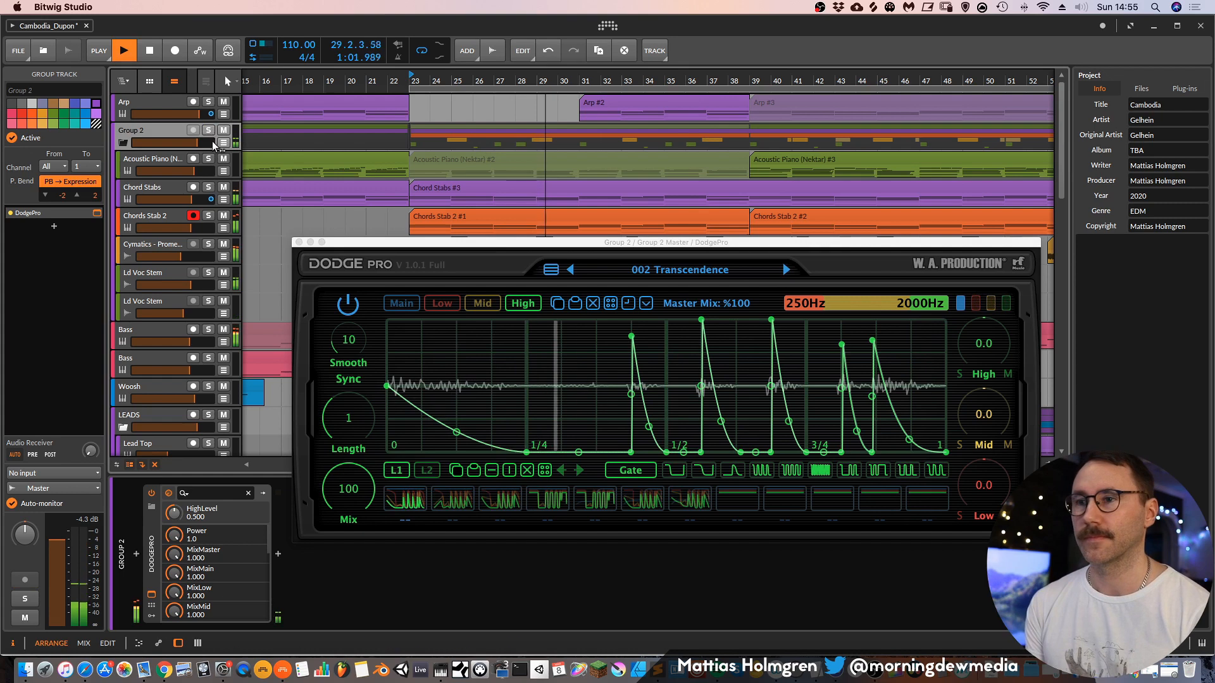
click(786, 269)
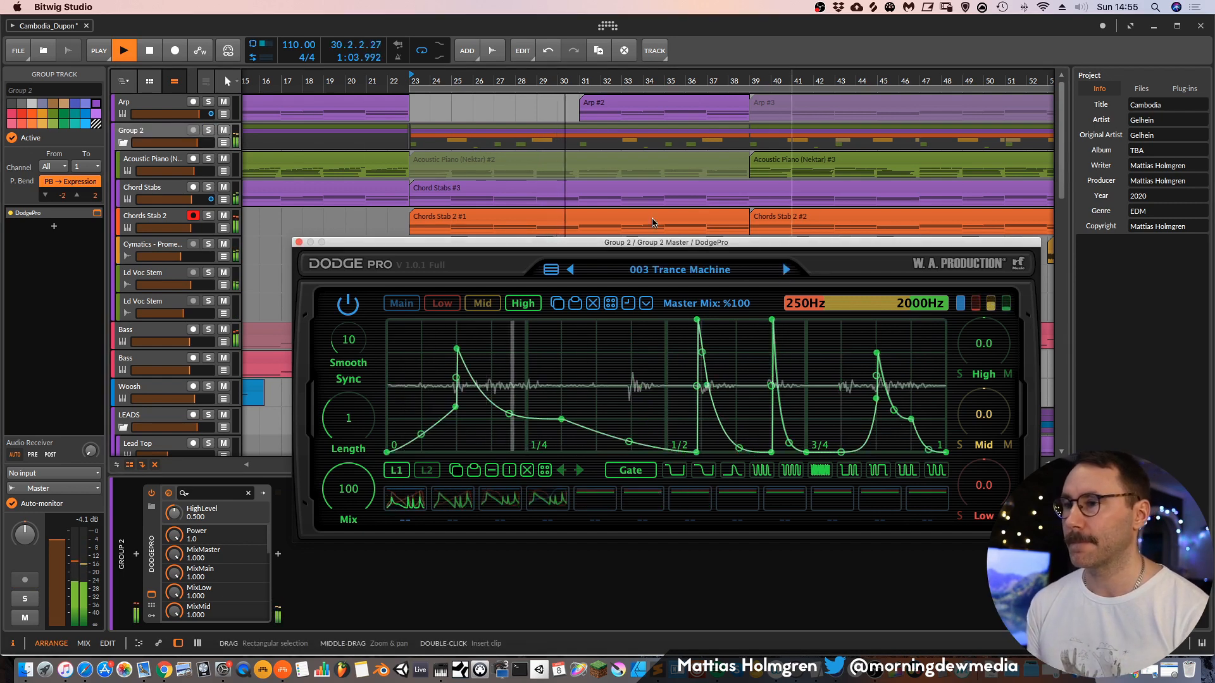
click(208, 131)
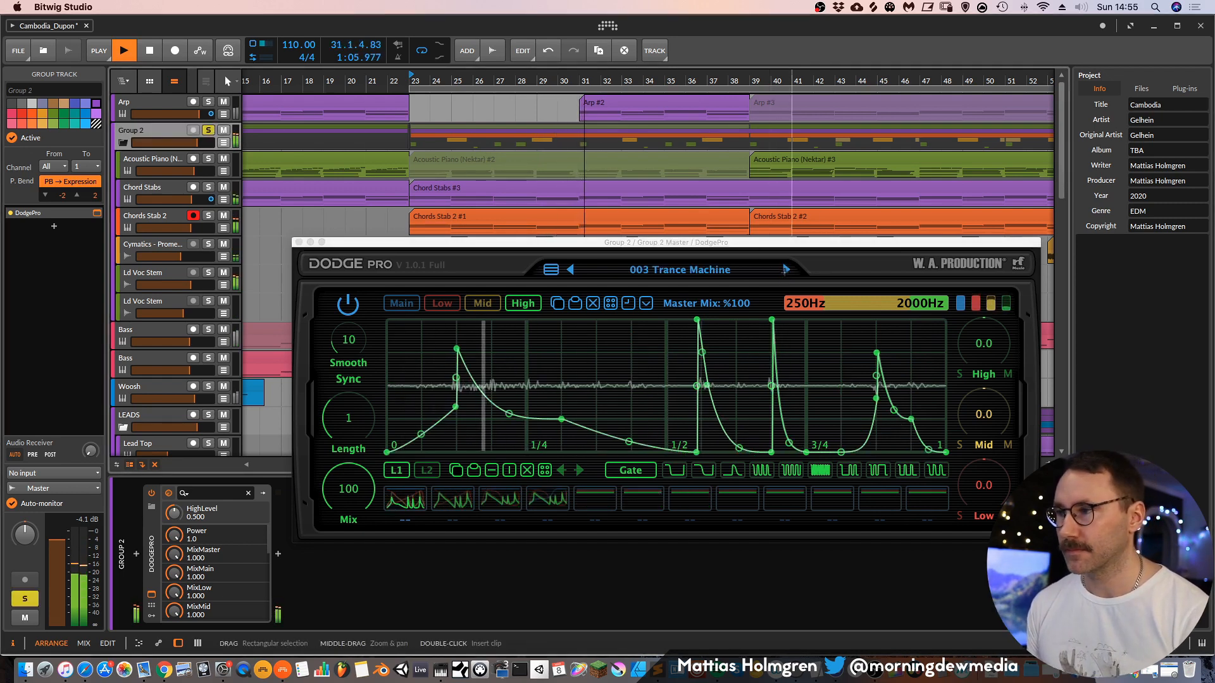
click(787, 270)
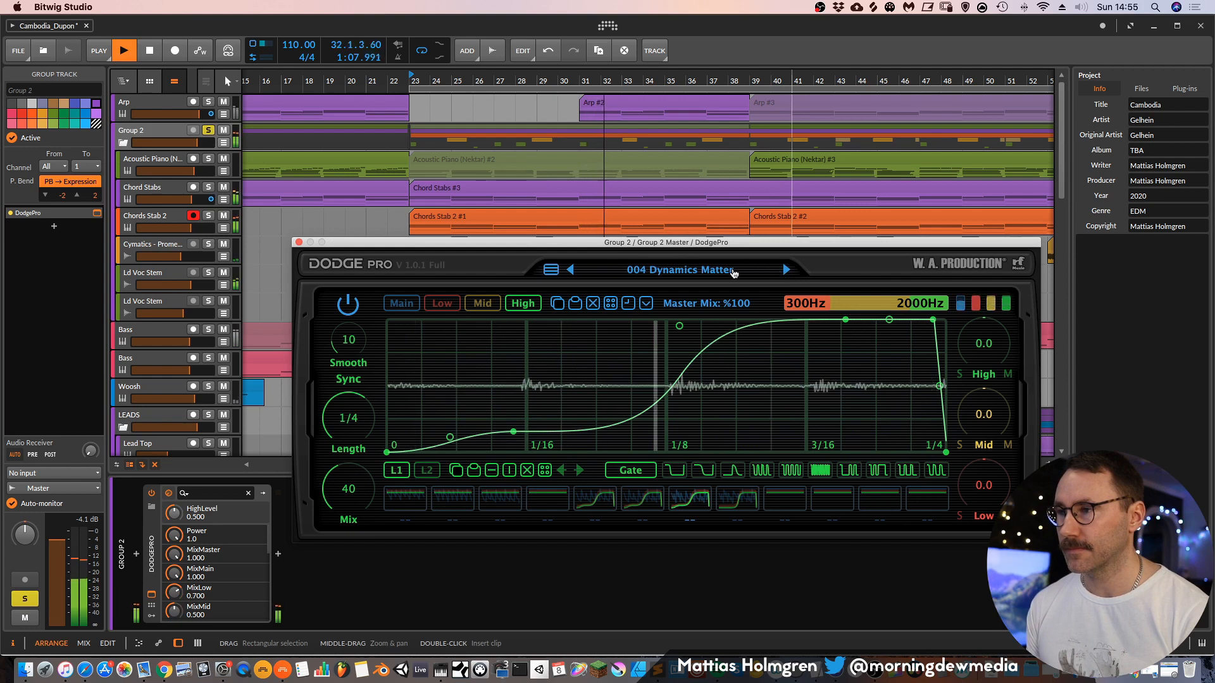
Load the Rhythm preset 005 Art Of Compression, try the Main envelope's Mix amount and unsolo Group 2.
click(769, 271)
mouse_move(633, 295)
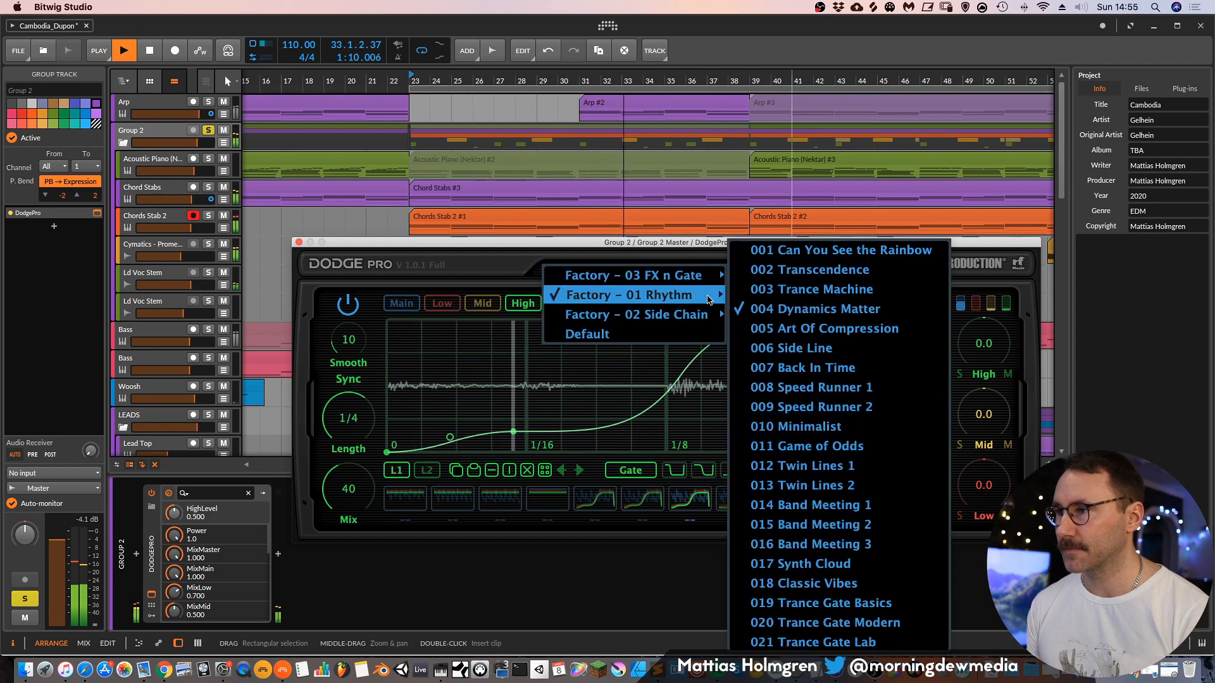
click(816, 328)
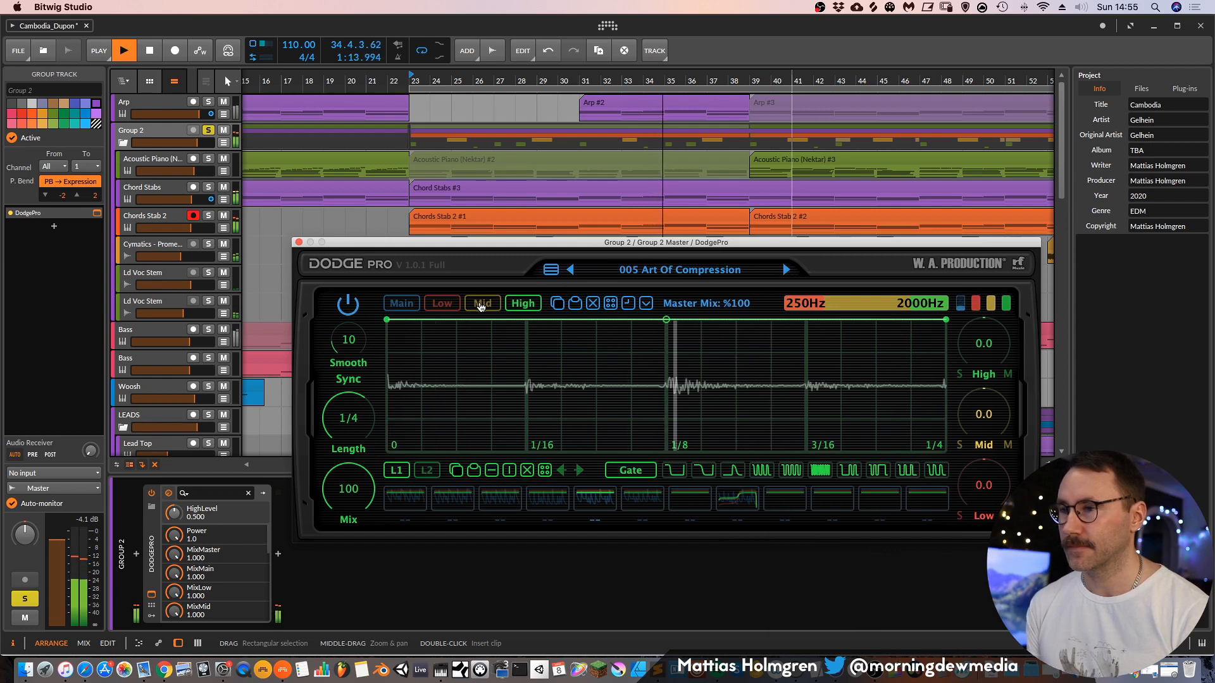
click(409, 302)
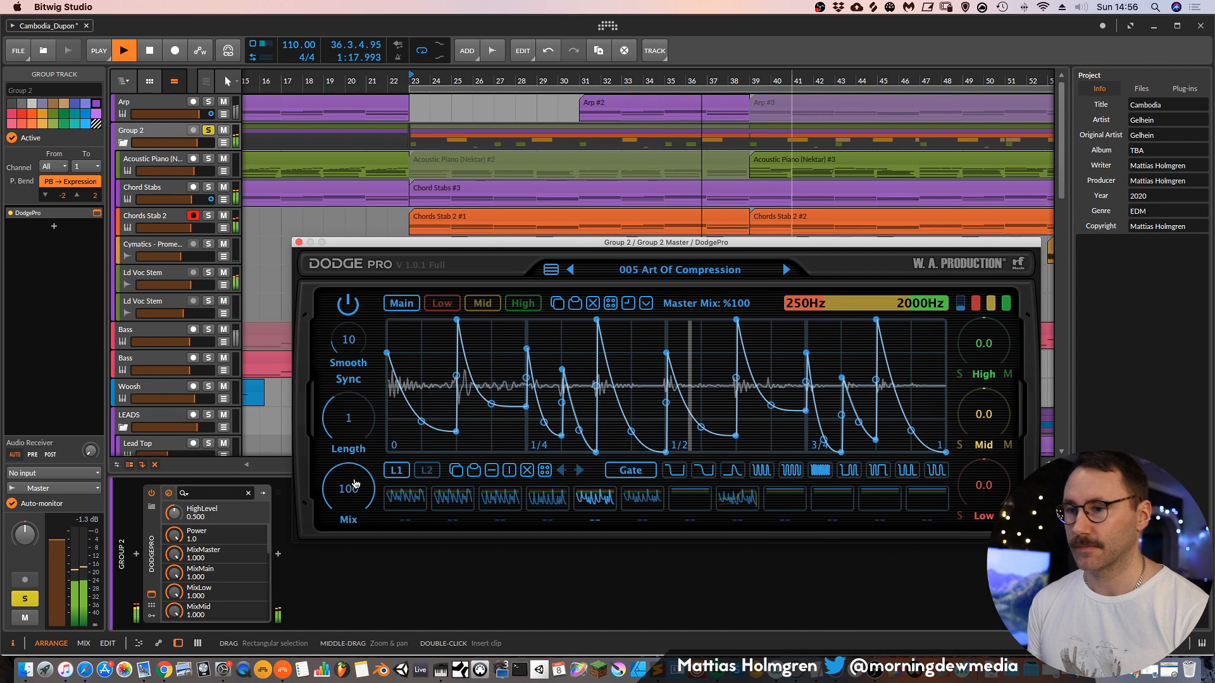
drag(348, 488, 354, 392)
click(208, 130)
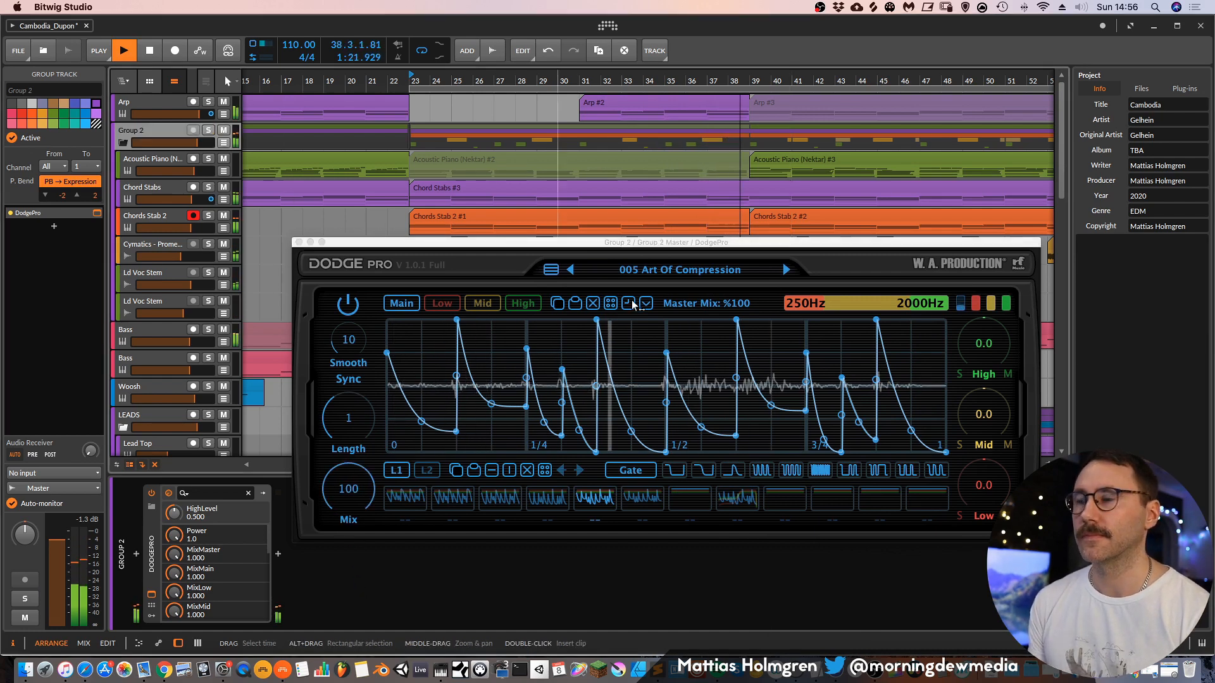
Audition the preset 006 Side Line, and load 001 FX Filter Move 1 4 Bars from the Factory FX n Gate bank.
click(786, 270)
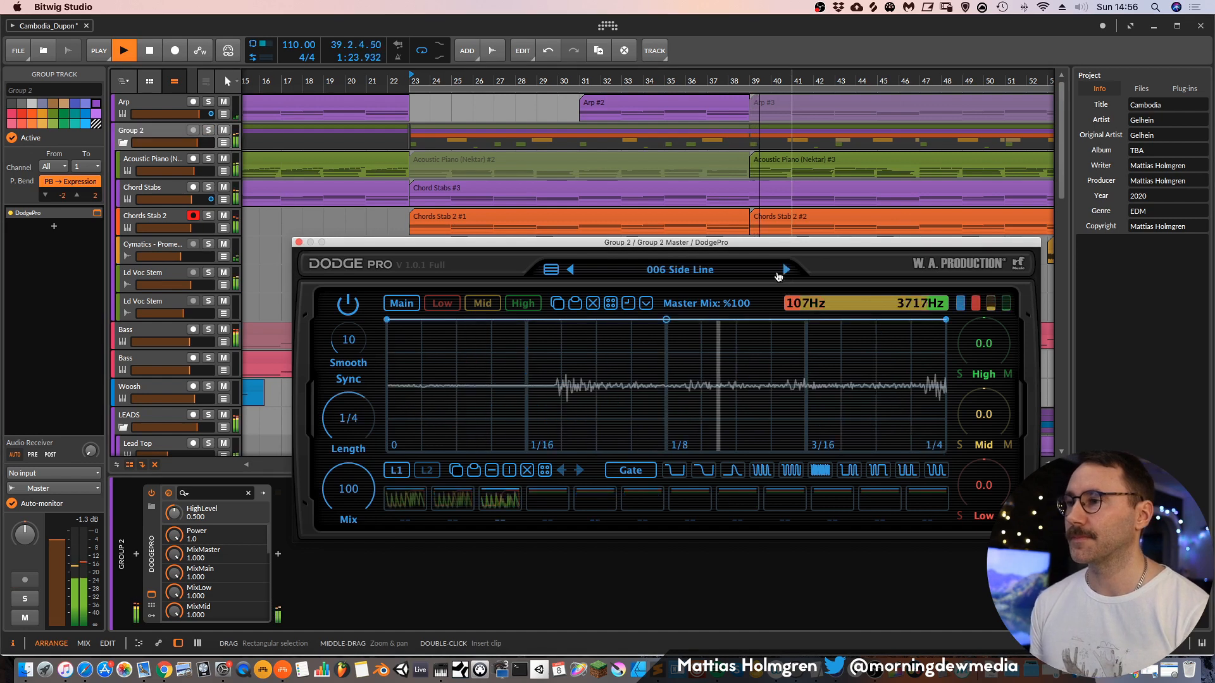
click(683, 275)
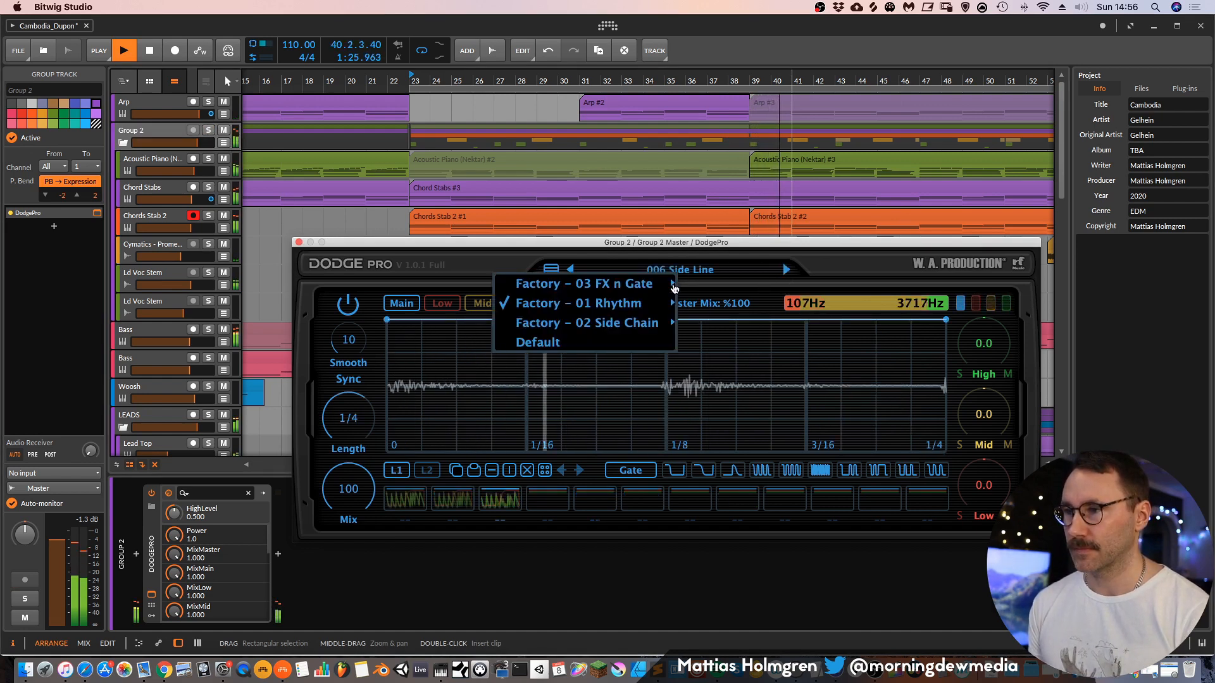
mouse_move(649, 286)
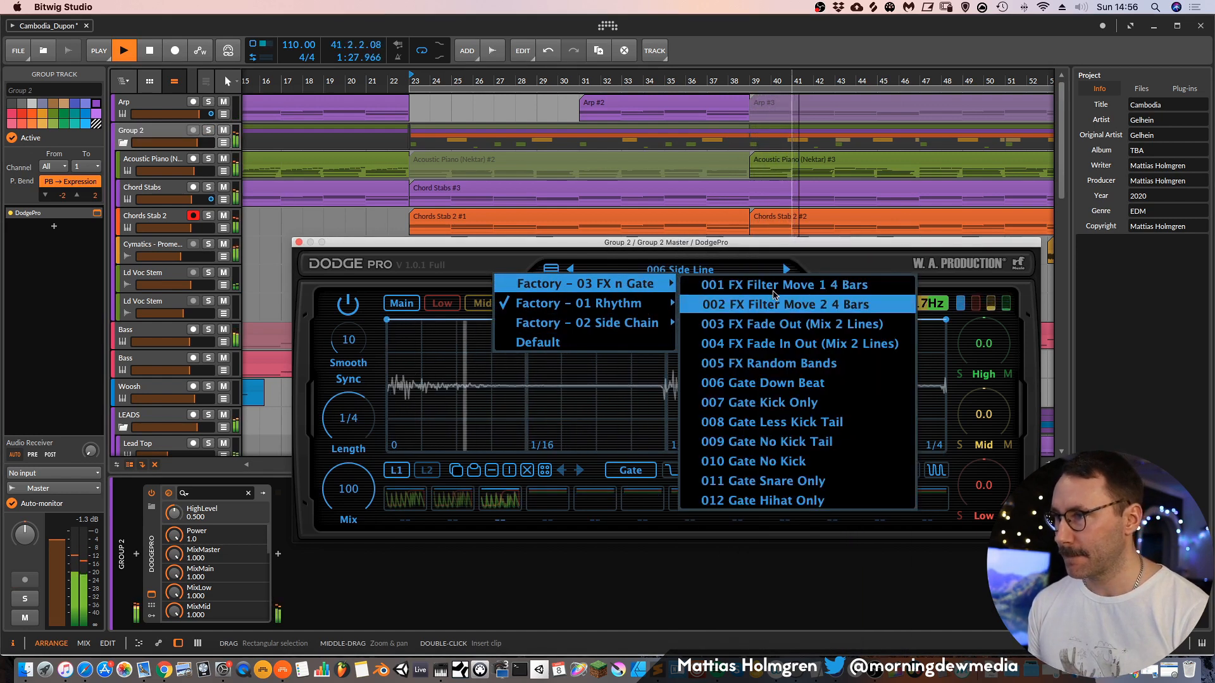
click(703, 285)
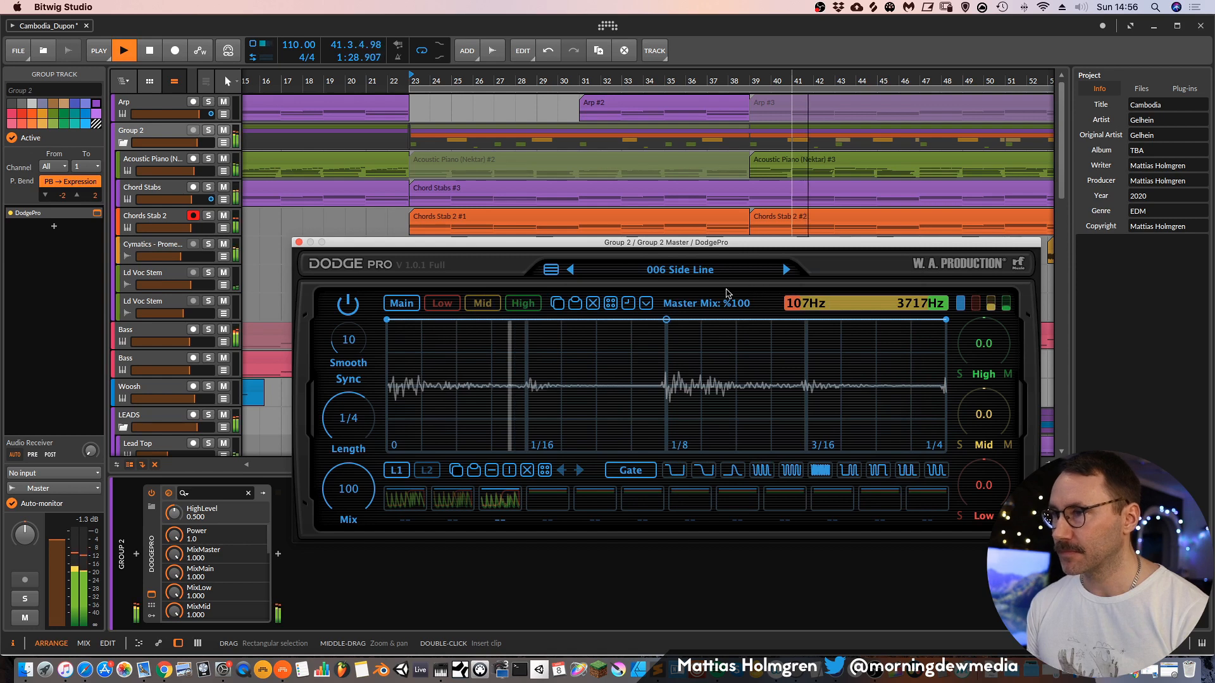
Review the filter-move preset's Low and Mid envelopes and shift the High envelope's peak to between 2 and 3 at full level.
click(442, 303)
click(484, 304)
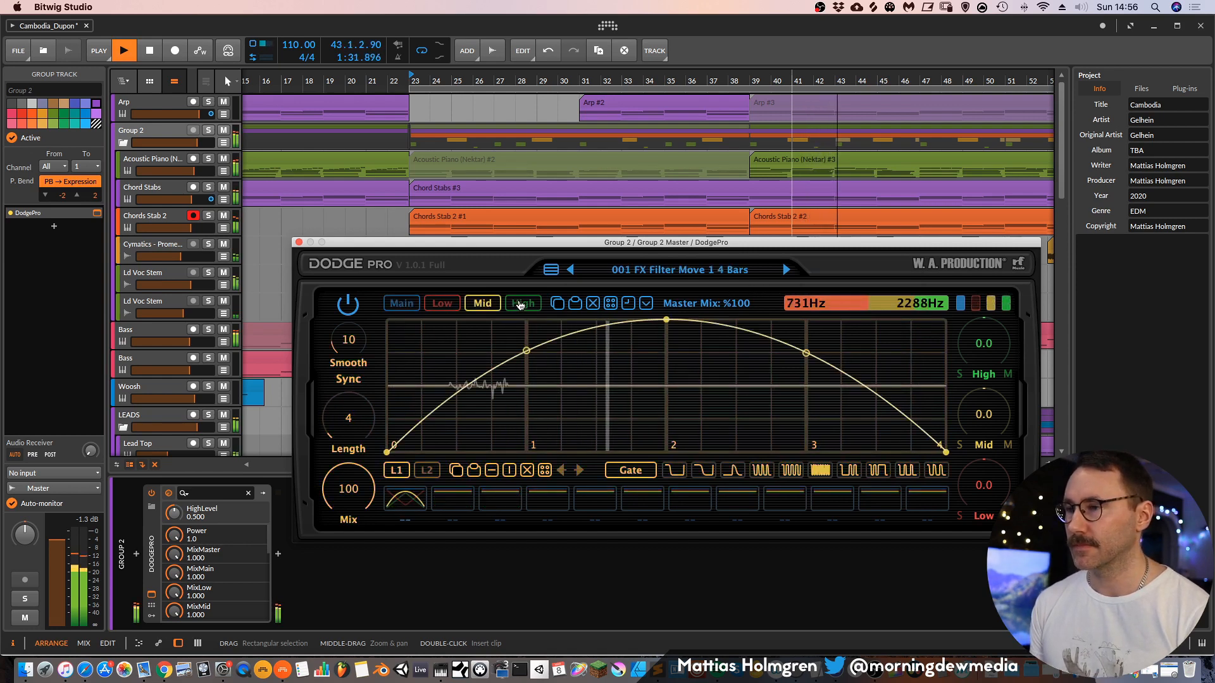
click(519, 305)
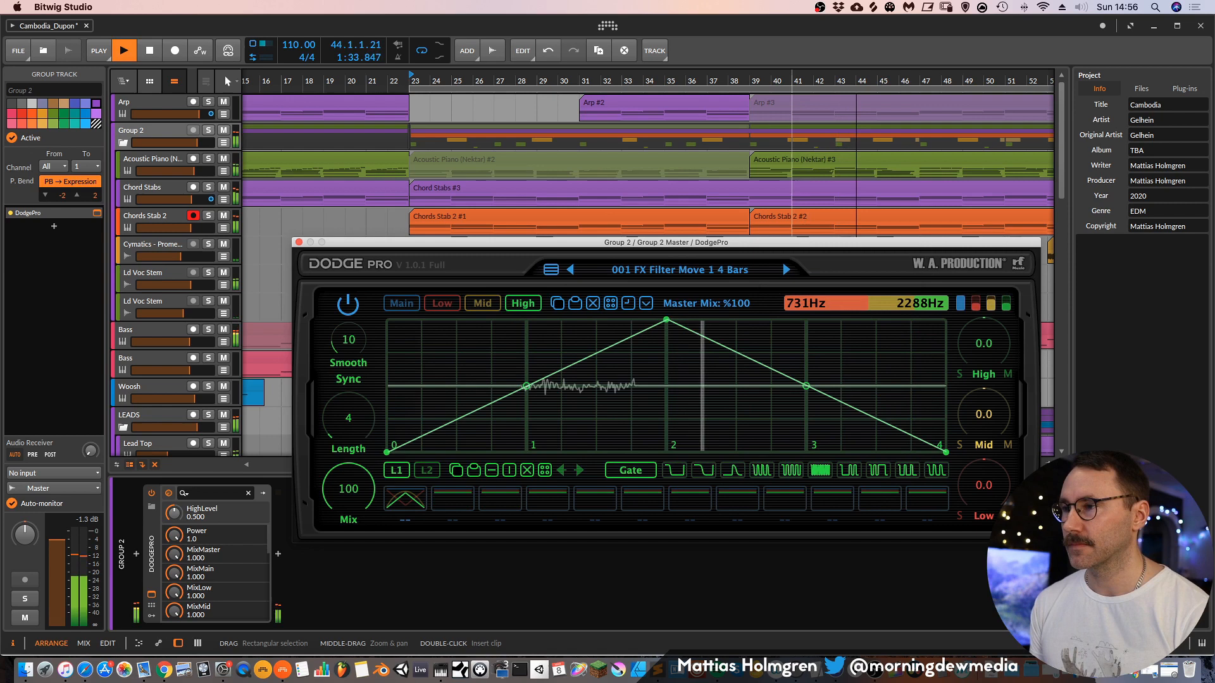
drag(666, 320, 753, 320)
click(481, 304)
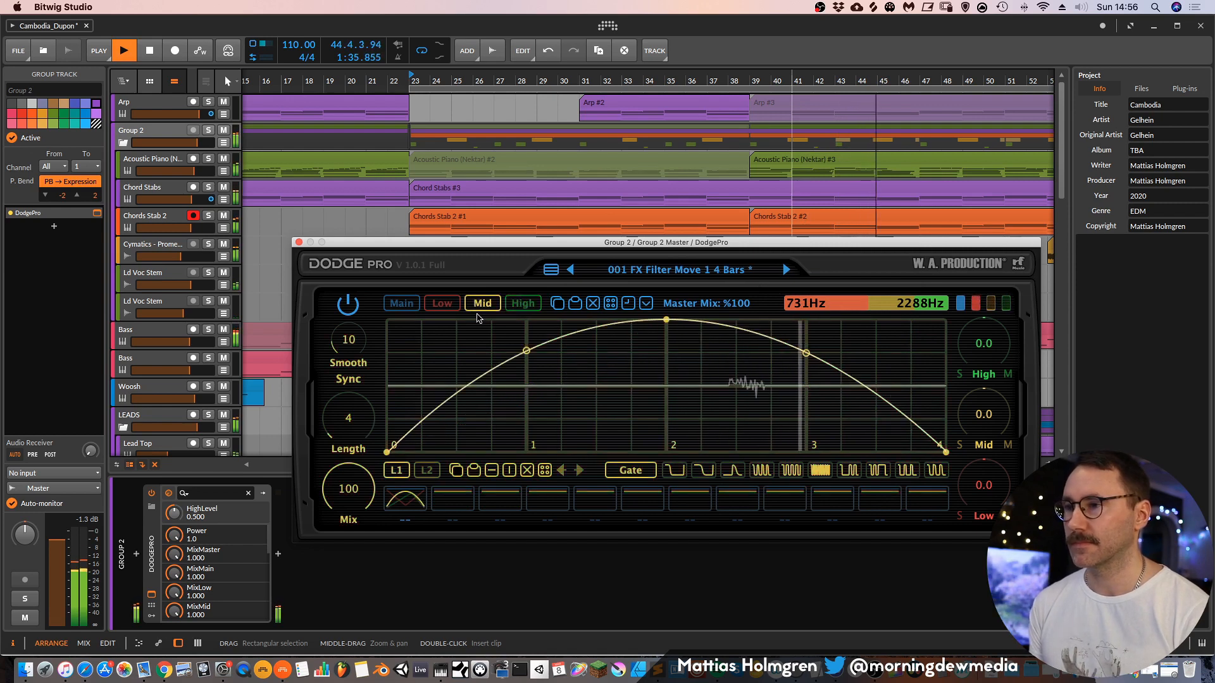
Solo Group 2 and review the filter-move preset's Low, Mid and High envelopes during playback.
click(443, 304)
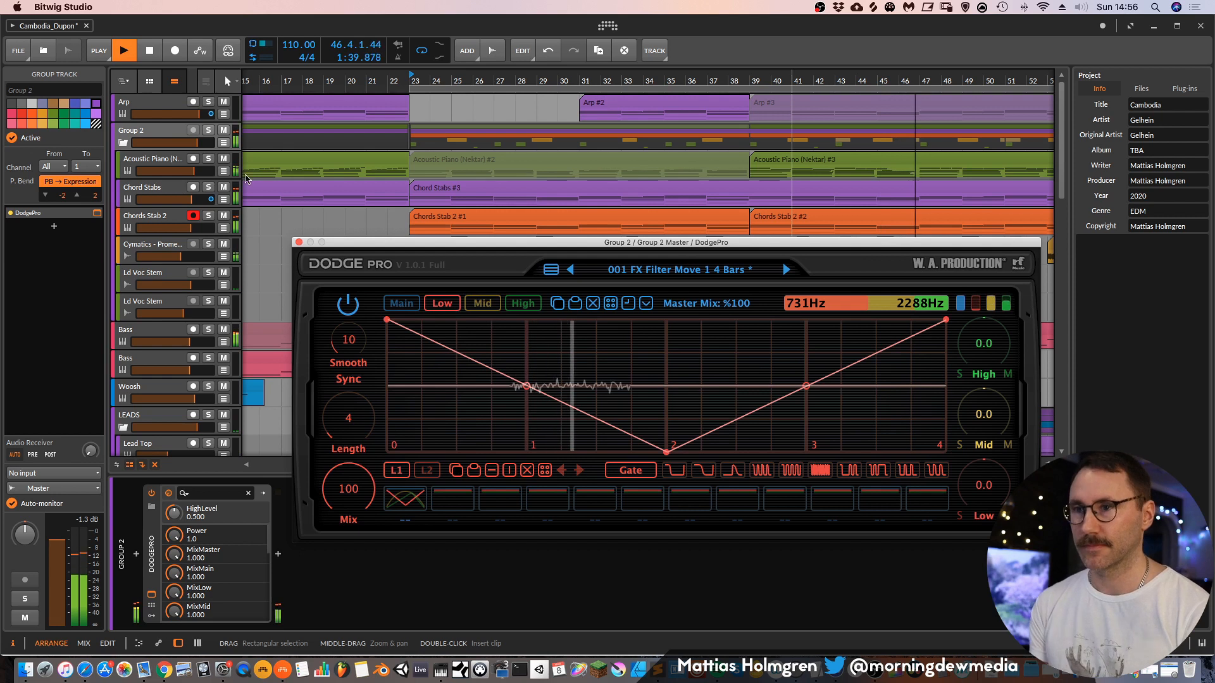
click(209, 130)
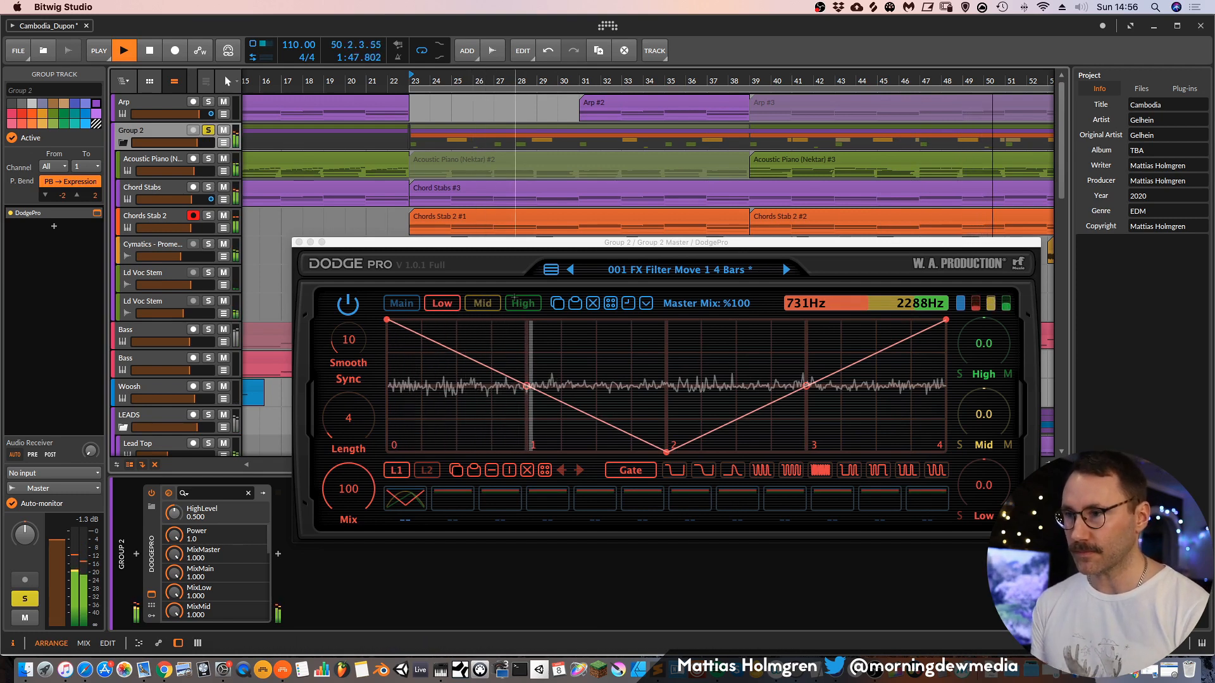
click(482, 303)
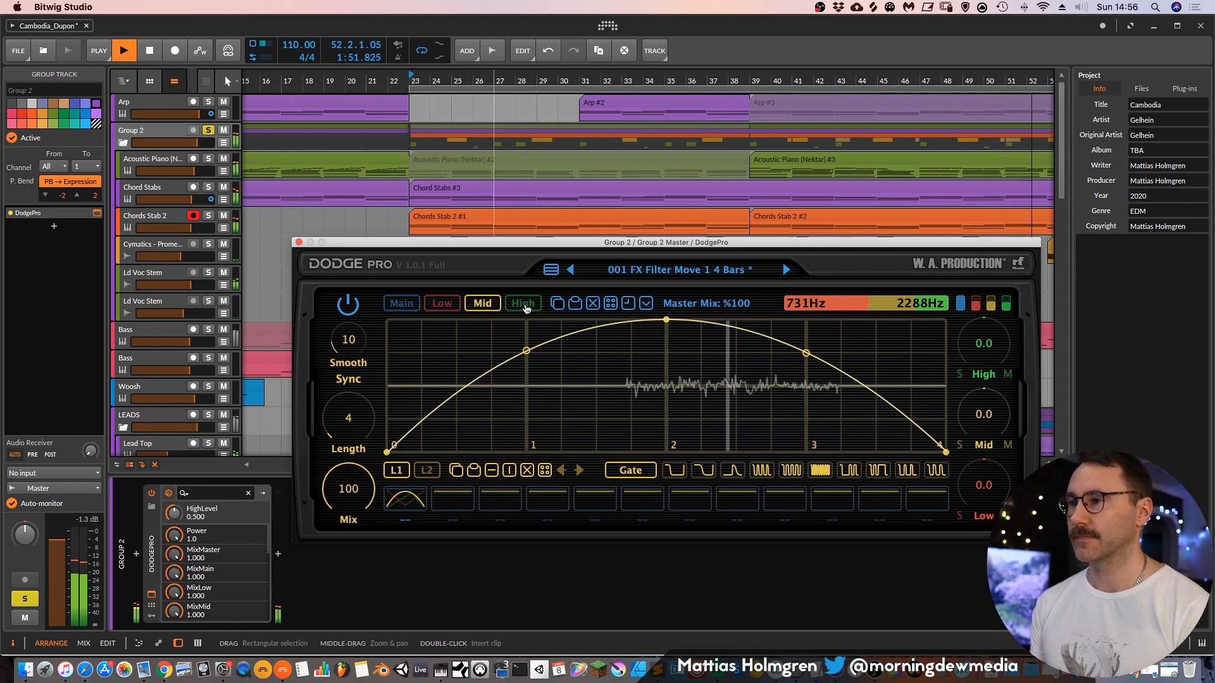
click(525, 306)
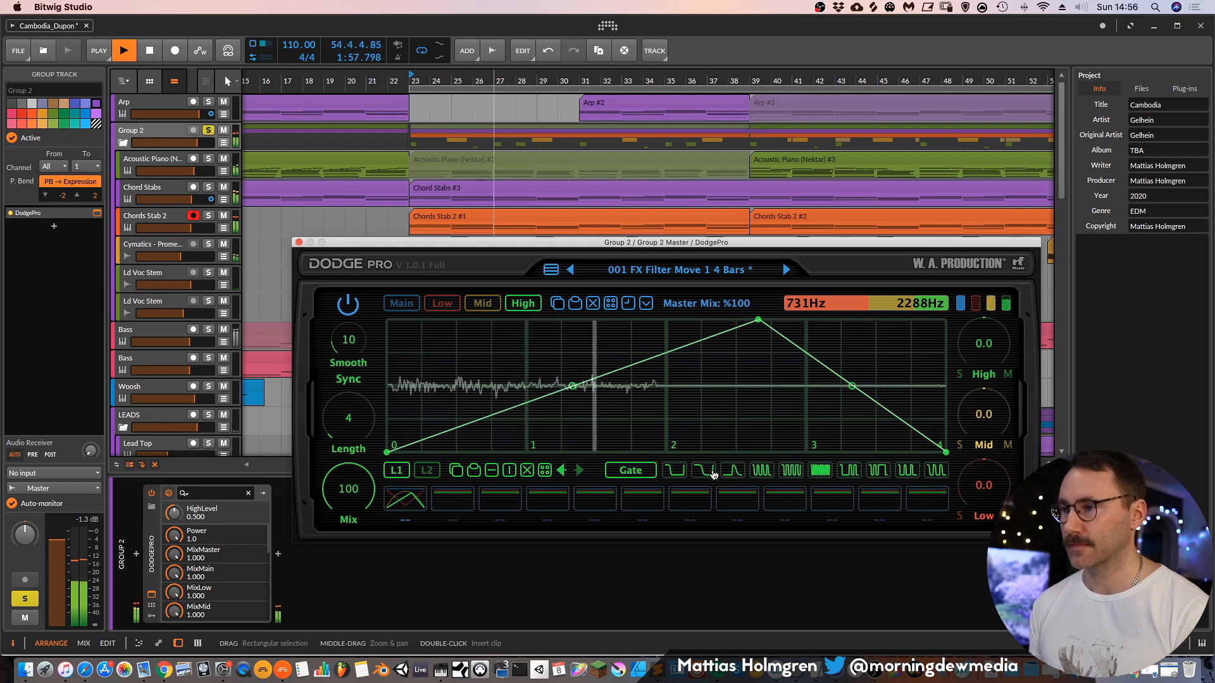
Replace the High envelope with the four-pulse decaying gate shape and compare it with the Mid and Low envelopes.
click(761, 474)
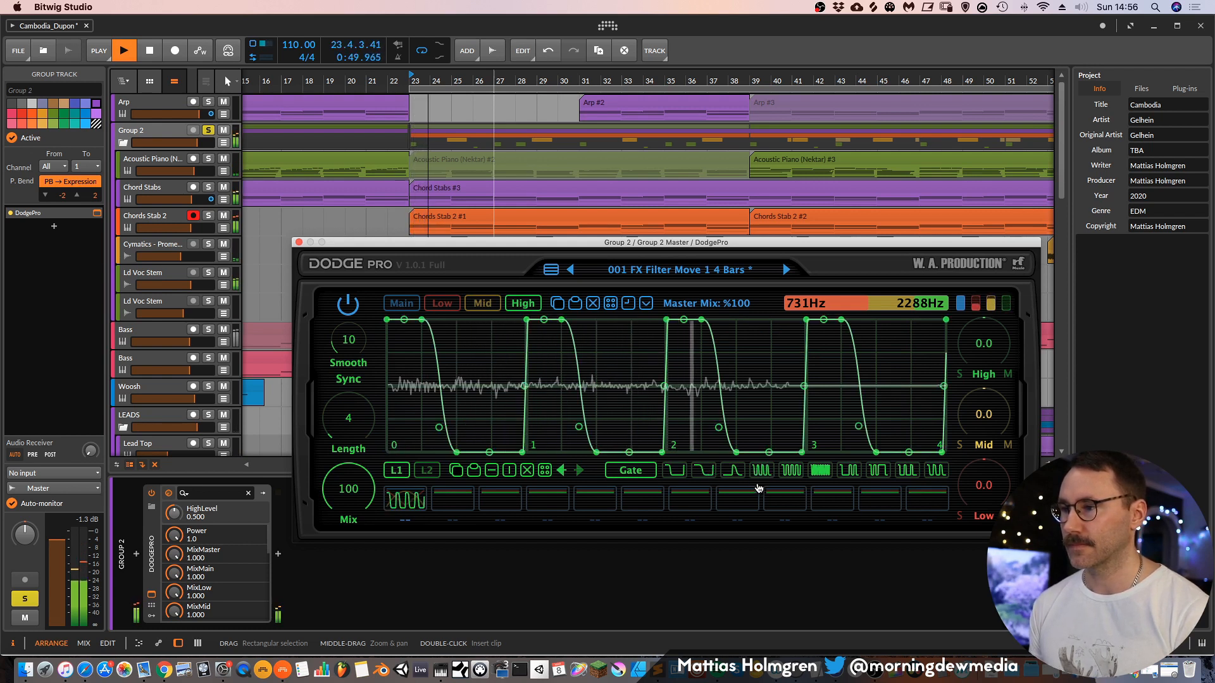
click(473, 306)
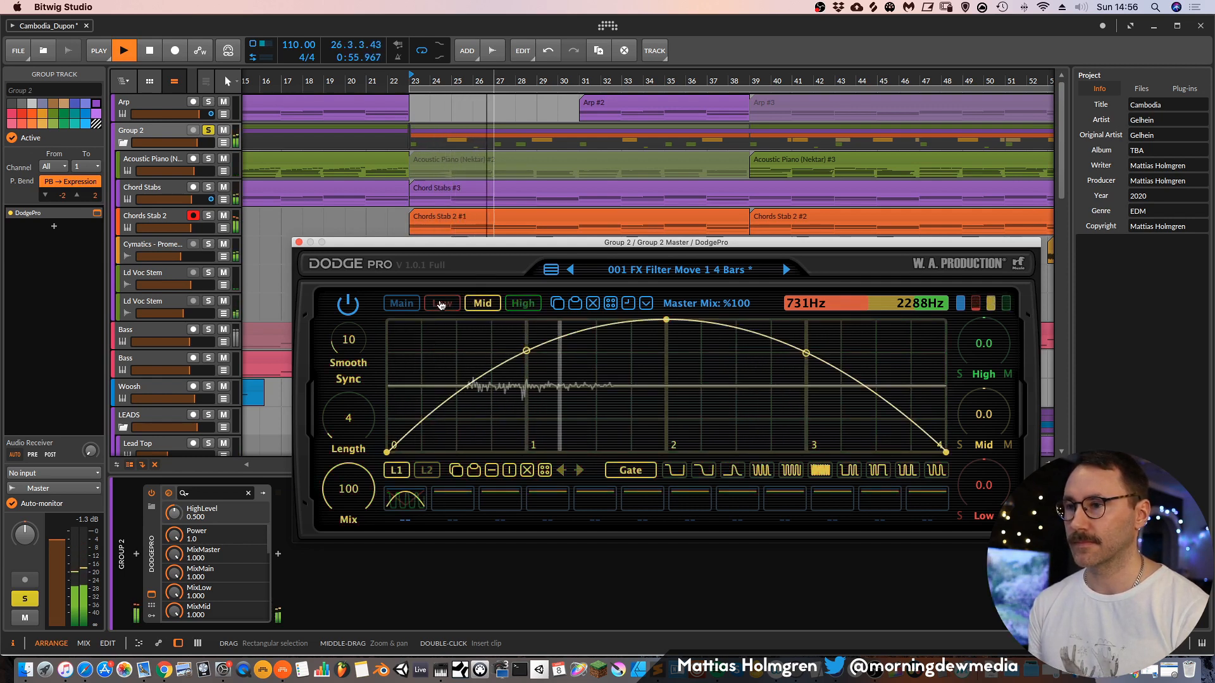
click(436, 305)
Advance through the FX presets to 004 FX Fade In Out (Mix 2 Lines) and review its Main, Mid and High envelopes.
click(787, 271)
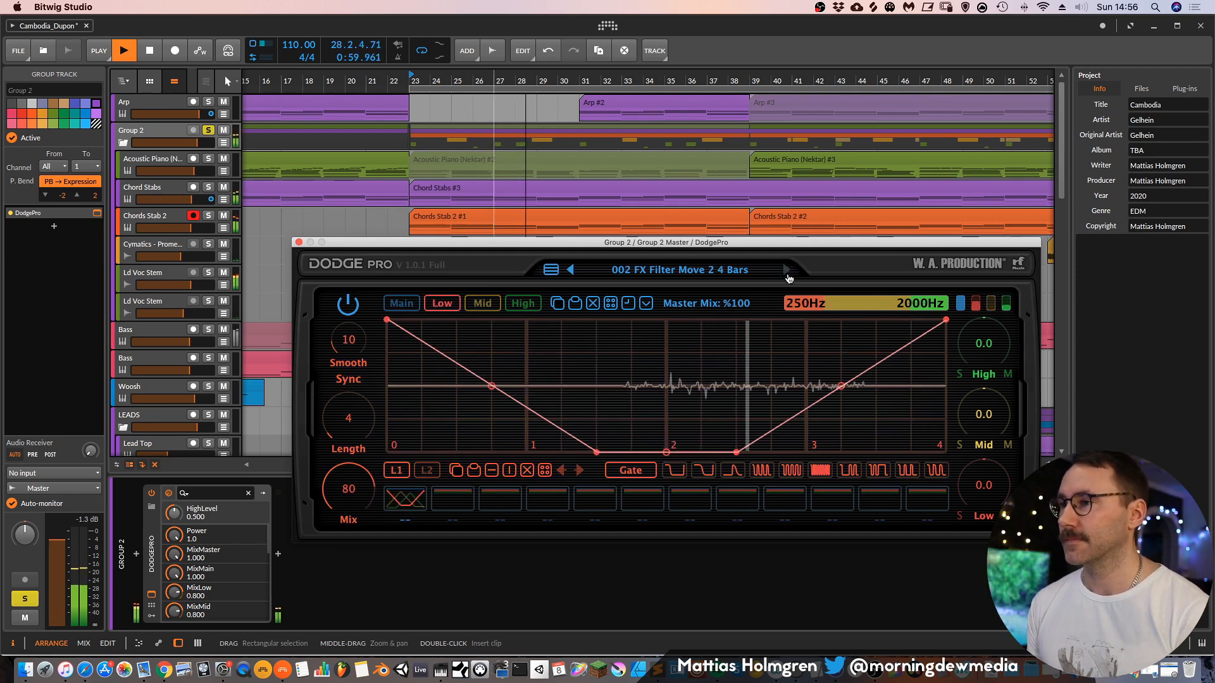
click(786, 270)
click(785, 271)
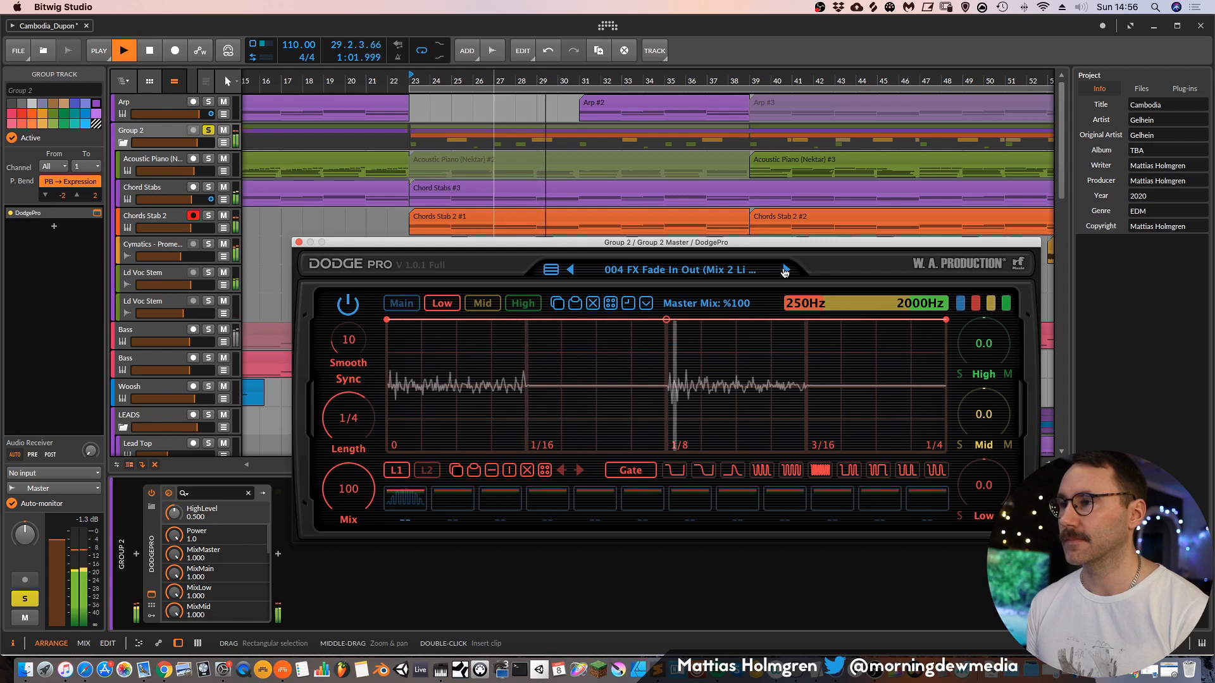
click(399, 300)
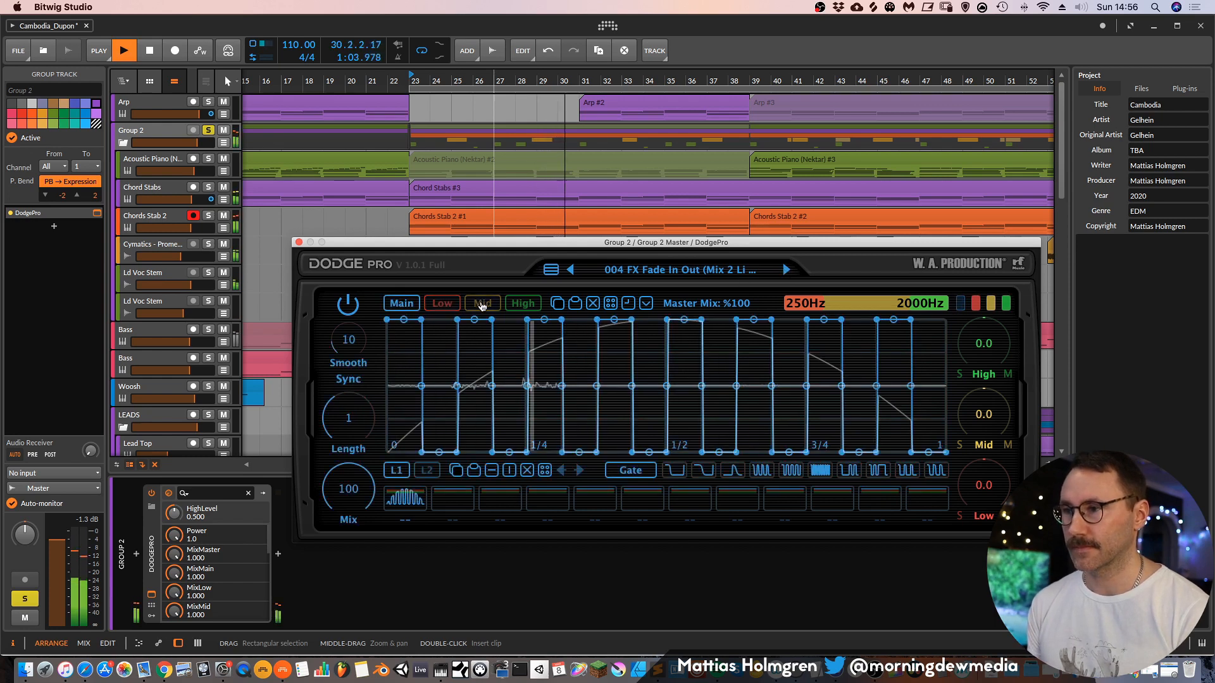
click(482, 303)
Unsolo Group 2 and audition the FX n Gate presets 005 FX Random Bands and 006 Gate Down Beat.
click(206, 131)
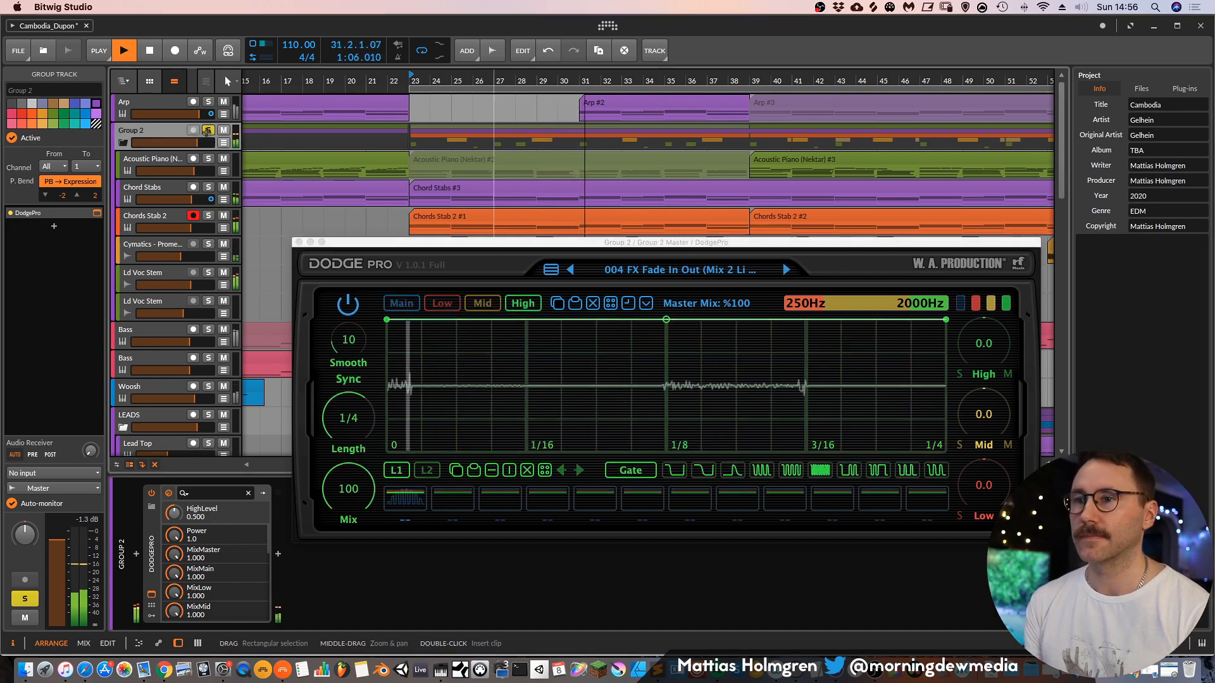
click(206, 131)
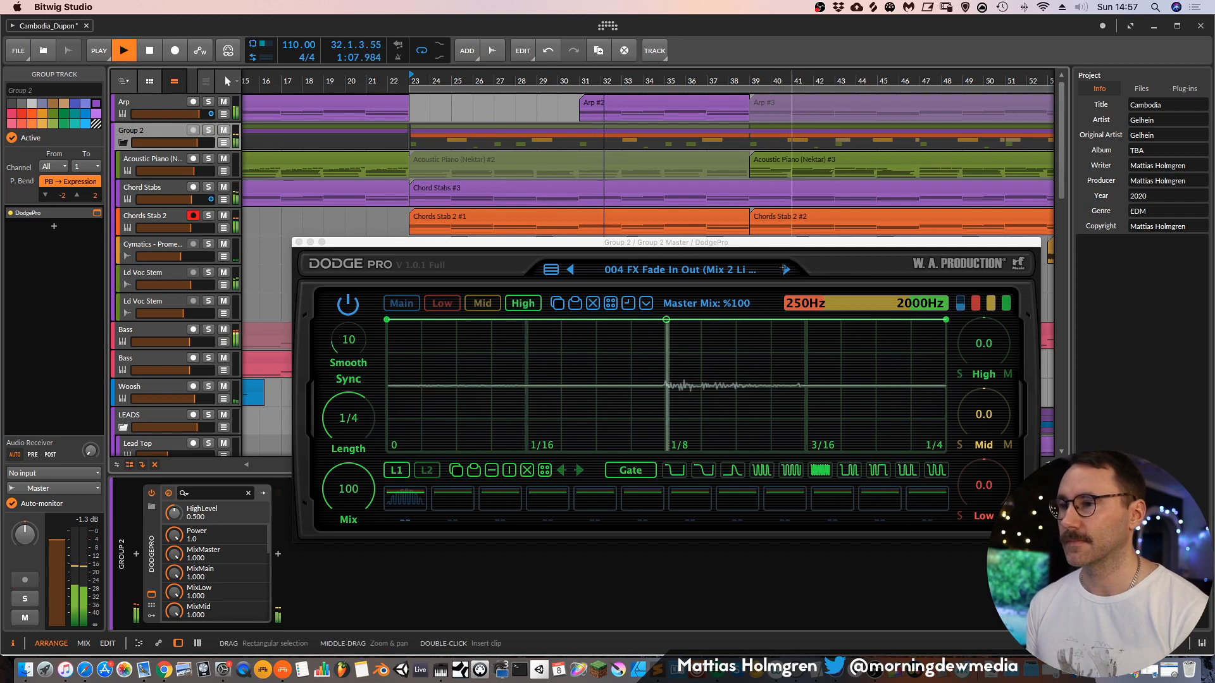
click(469, 301)
click(785, 270)
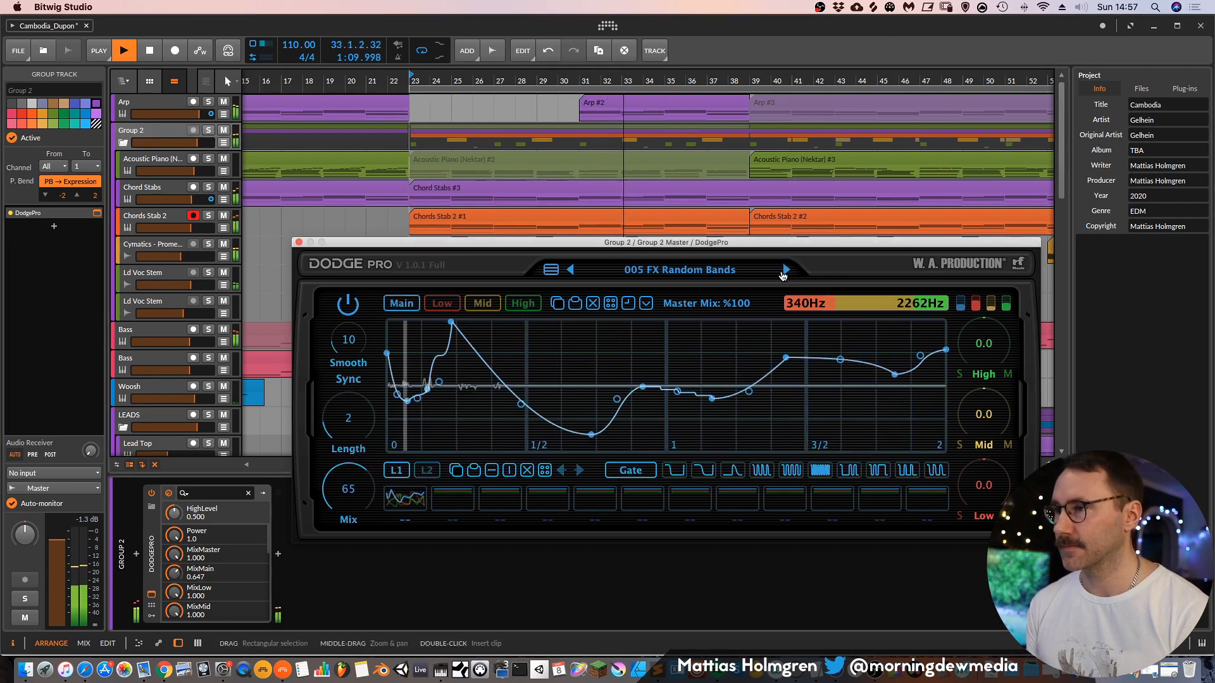
click(710, 269)
mouse_move(702, 278)
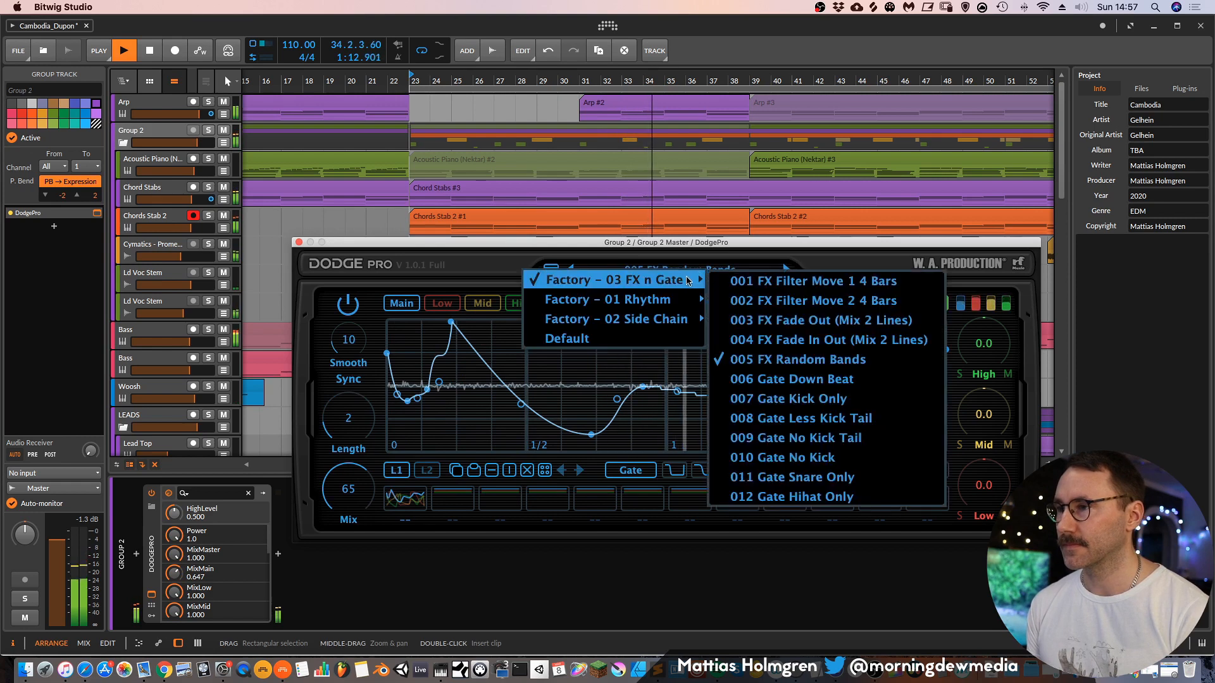
click(811, 380)
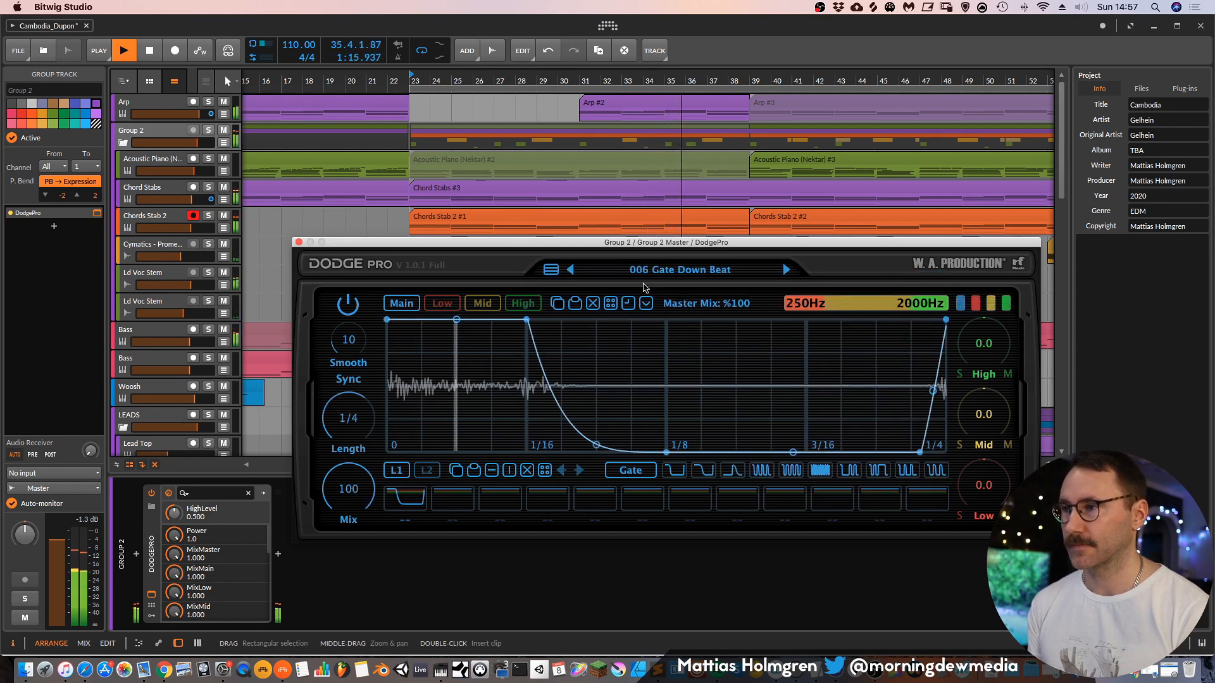
Try the Main envelope's Length at 1/8 and 1/16, comparing Group 2 soloed and in the full mix, and return it to 1/4.
click(208, 130)
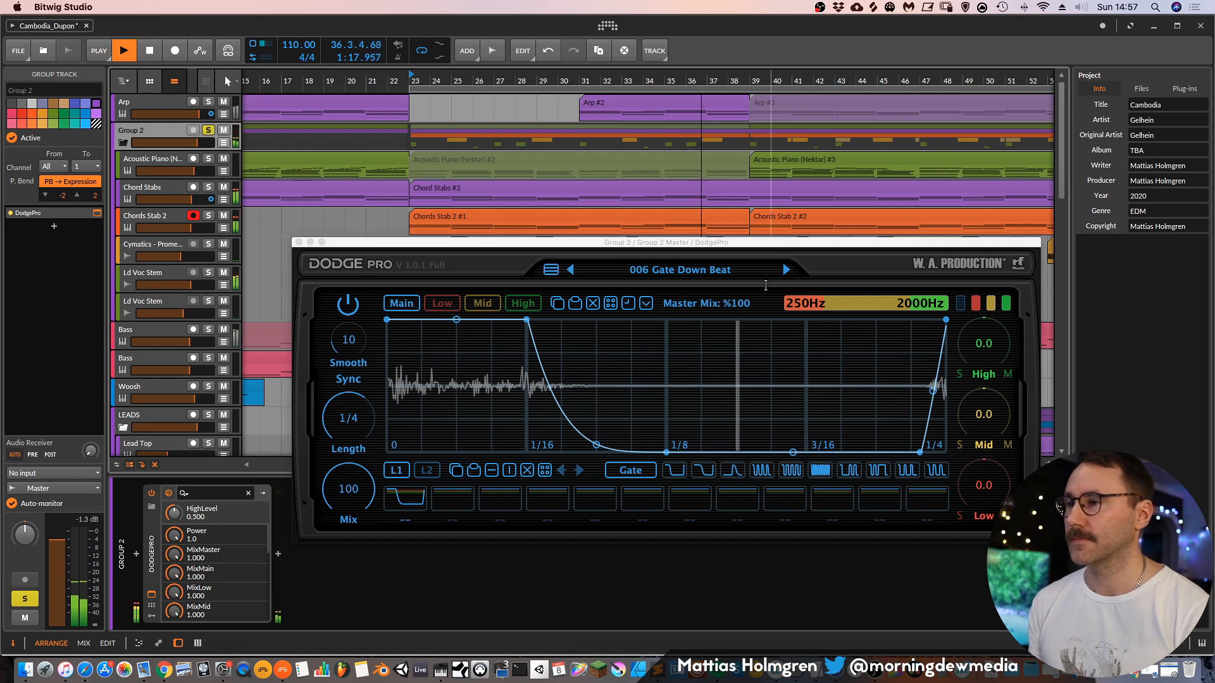
drag(347, 419, 347, 418)
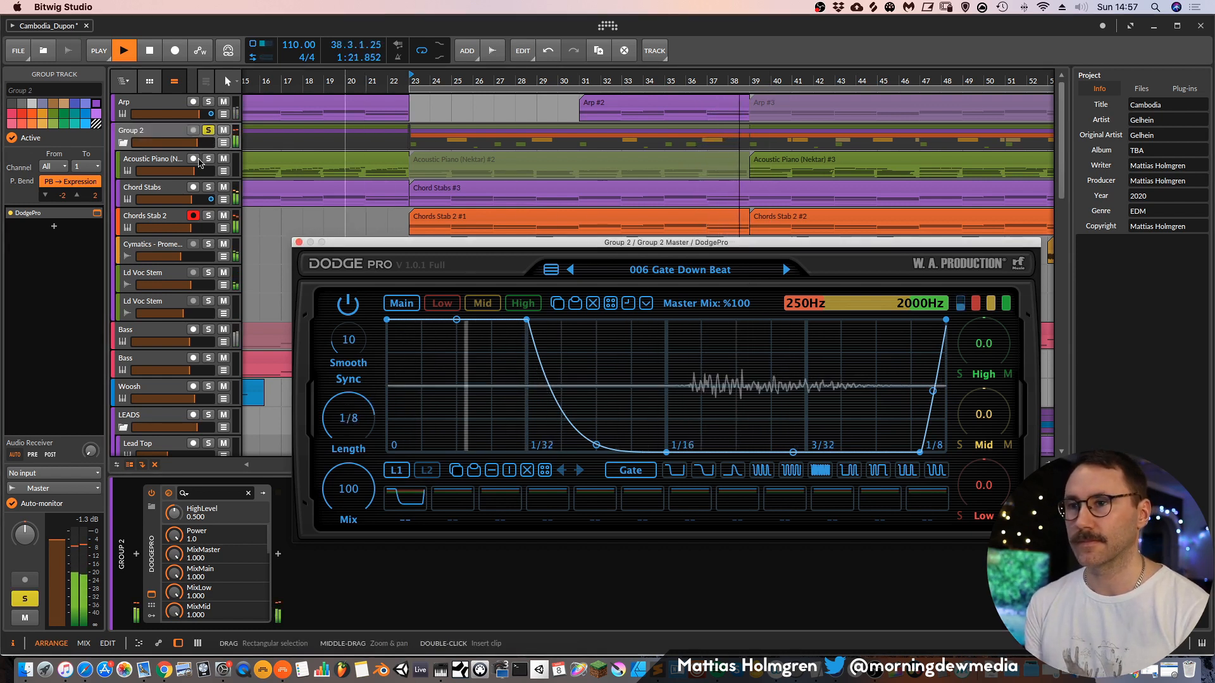
click(208, 131)
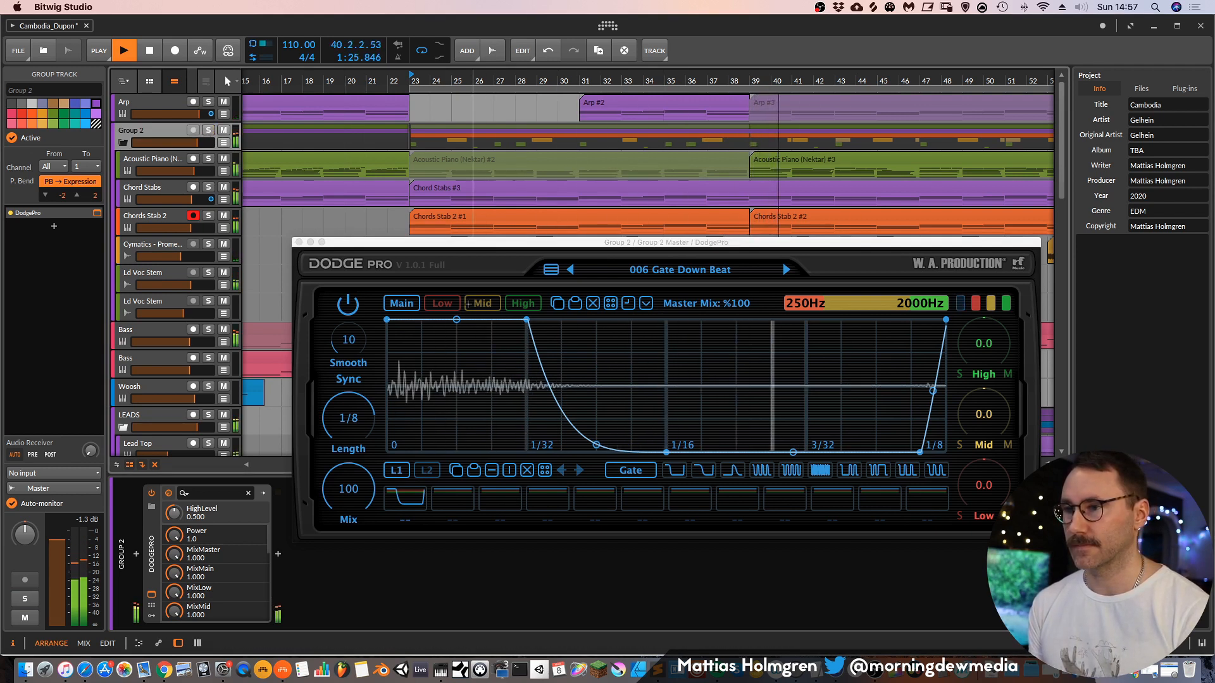
mouse_move(342, 417)
mouse_down()
mouse_move(345, 434)
mouse_move(348, 403)
mouse_up()
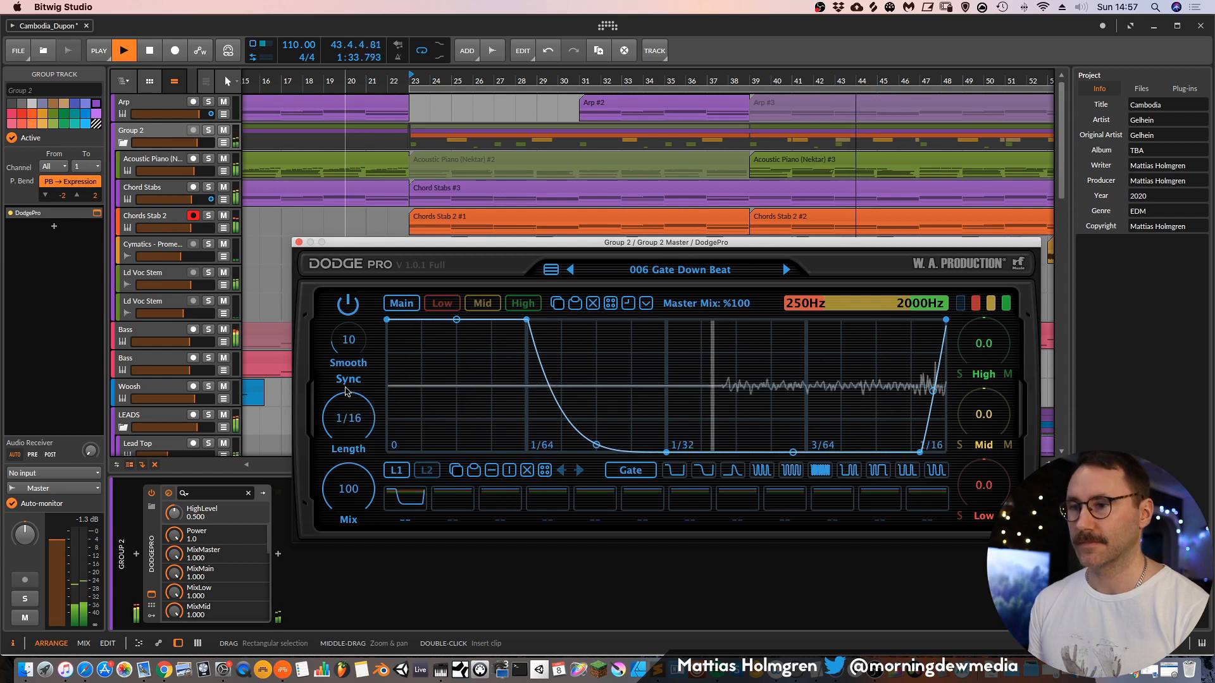
drag(352, 436, 352, 402)
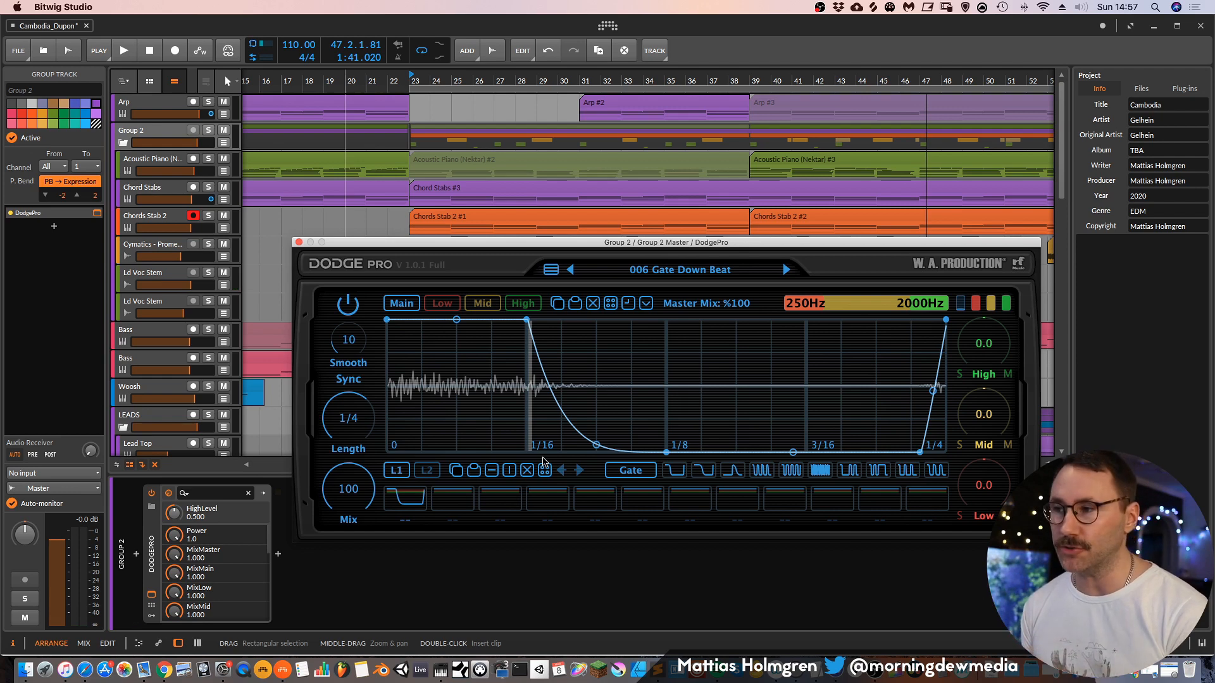
In the gate preset's Mid envelope, add a point lowered almost to zero just before 1/16 and another near full level at 1/8.
click(438, 307)
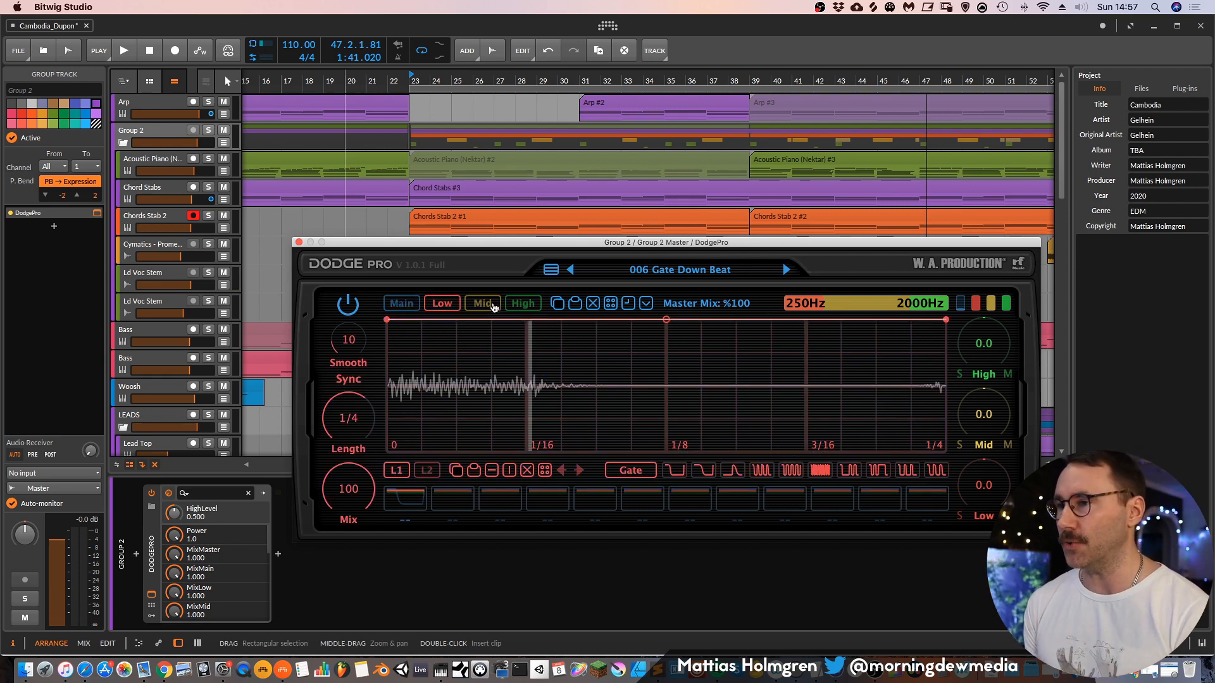
click(485, 305)
click(503, 361)
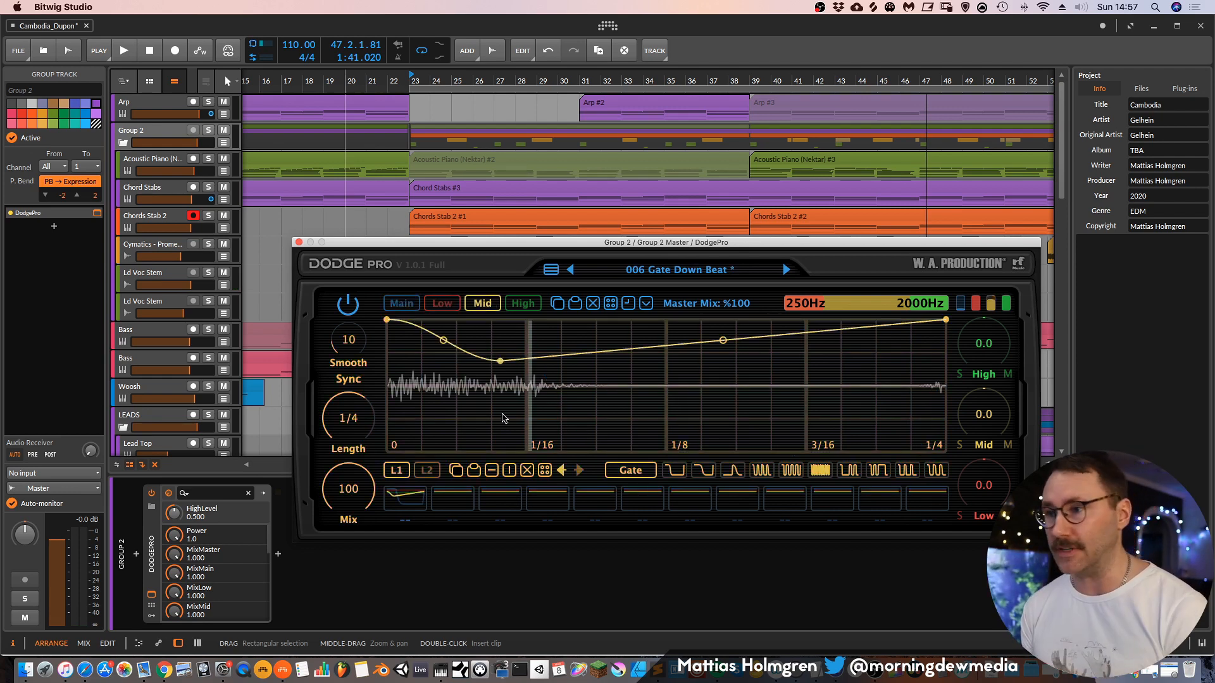
drag(498, 359, 487, 444)
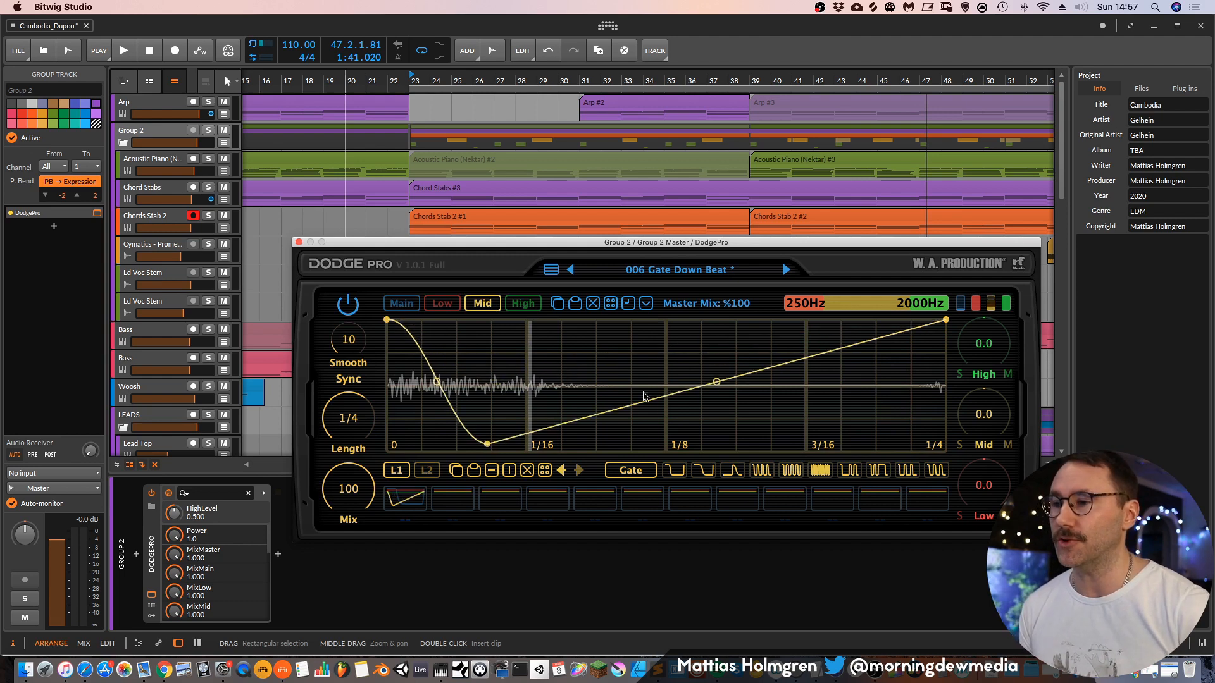
click(670, 333)
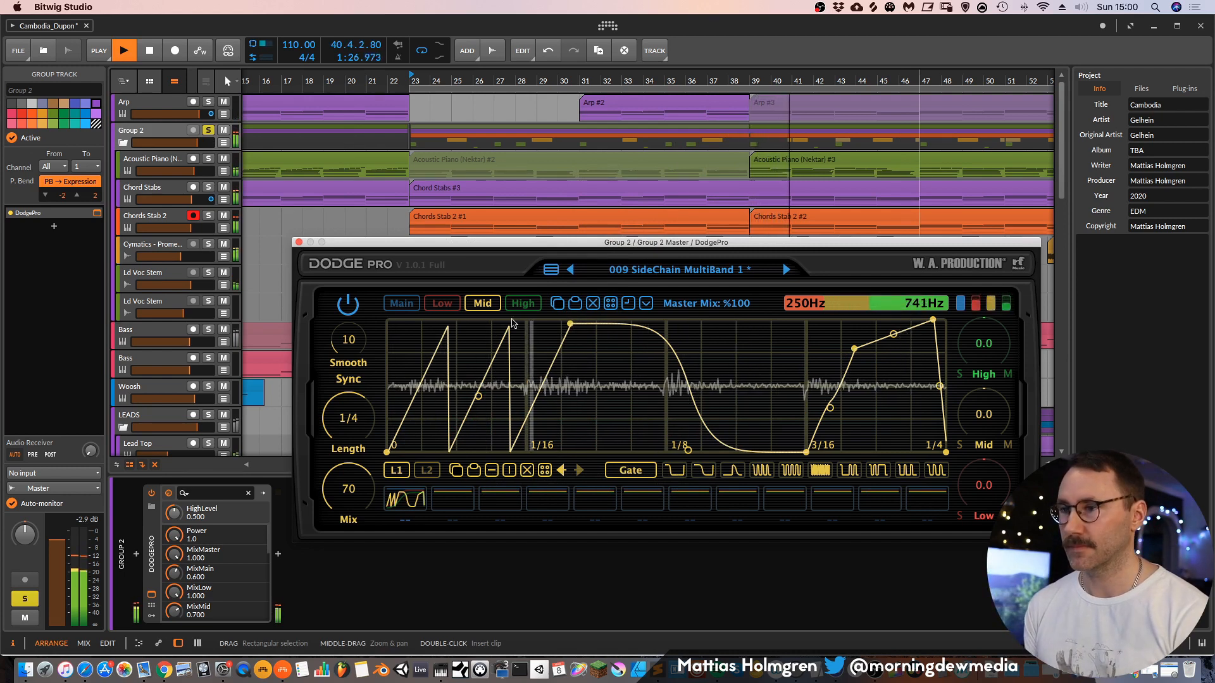
Soften the rising curve in the High envelope of 009 SideChain MultiBand 1 and lower the Mid-High crossover to 477 Hz.
click(523, 303)
scroll(348, 425, up, 2)
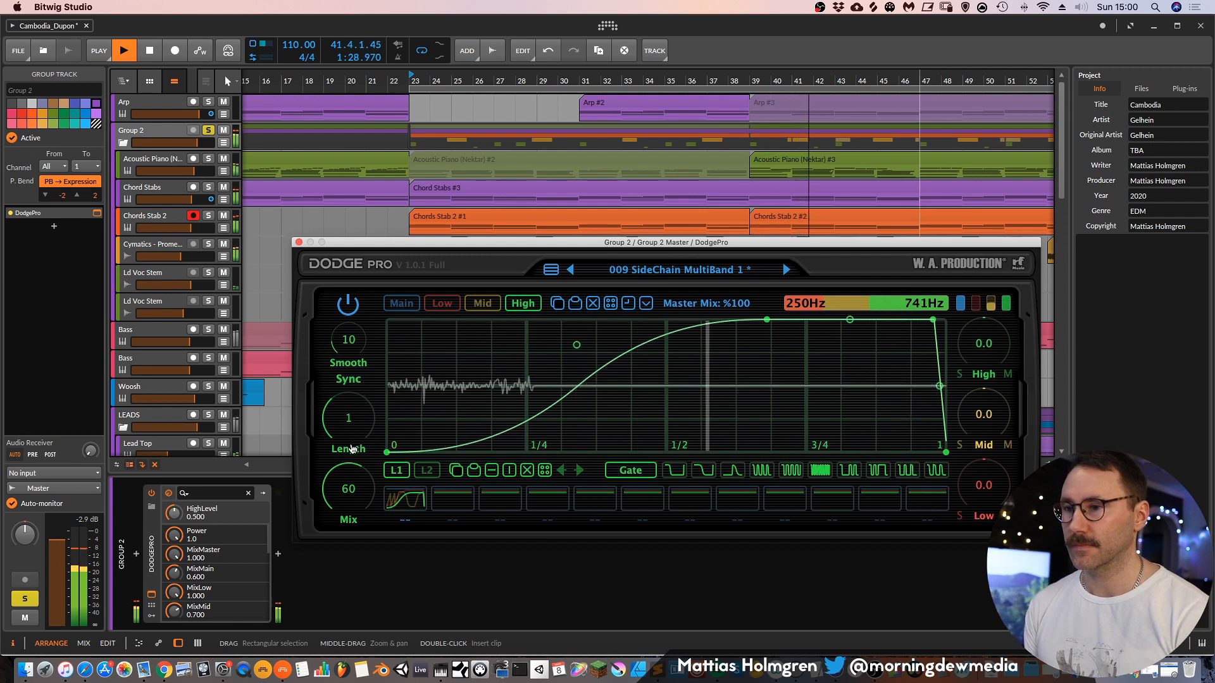
drag(576, 345, 577, 359)
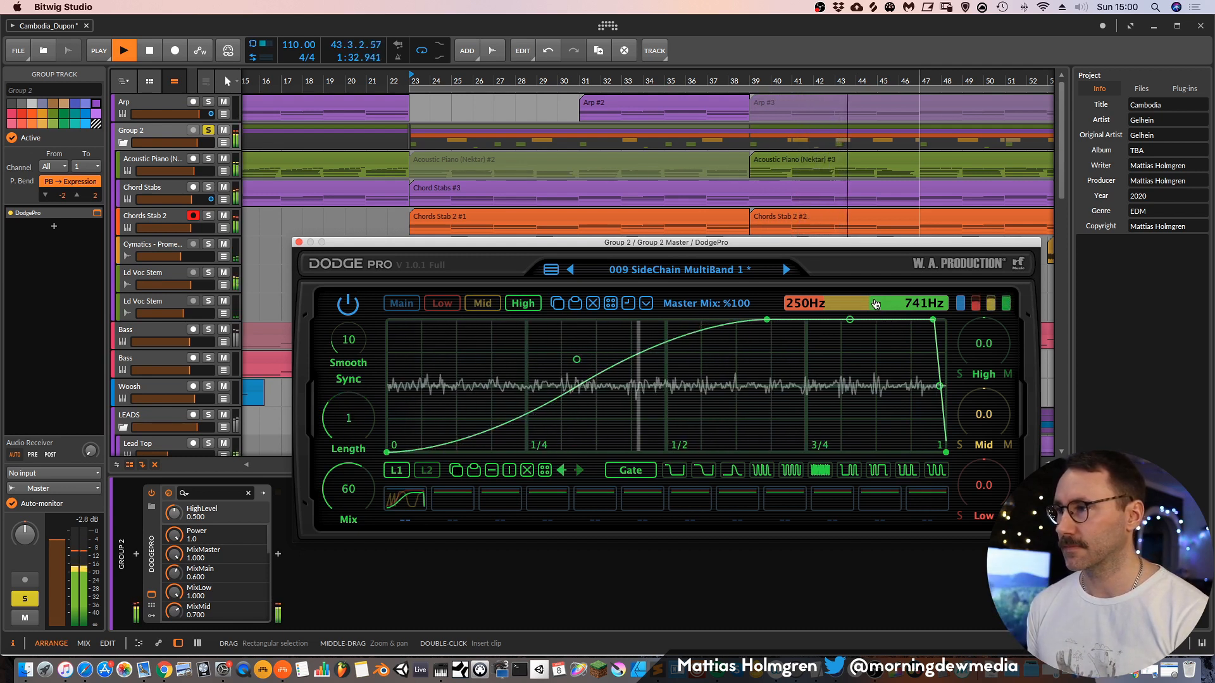
mouse_move(912, 303)
mouse_down()
mouse_move(880, 340)
mouse_move(889, 262)
mouse_move(875, 355)
mouse_up()
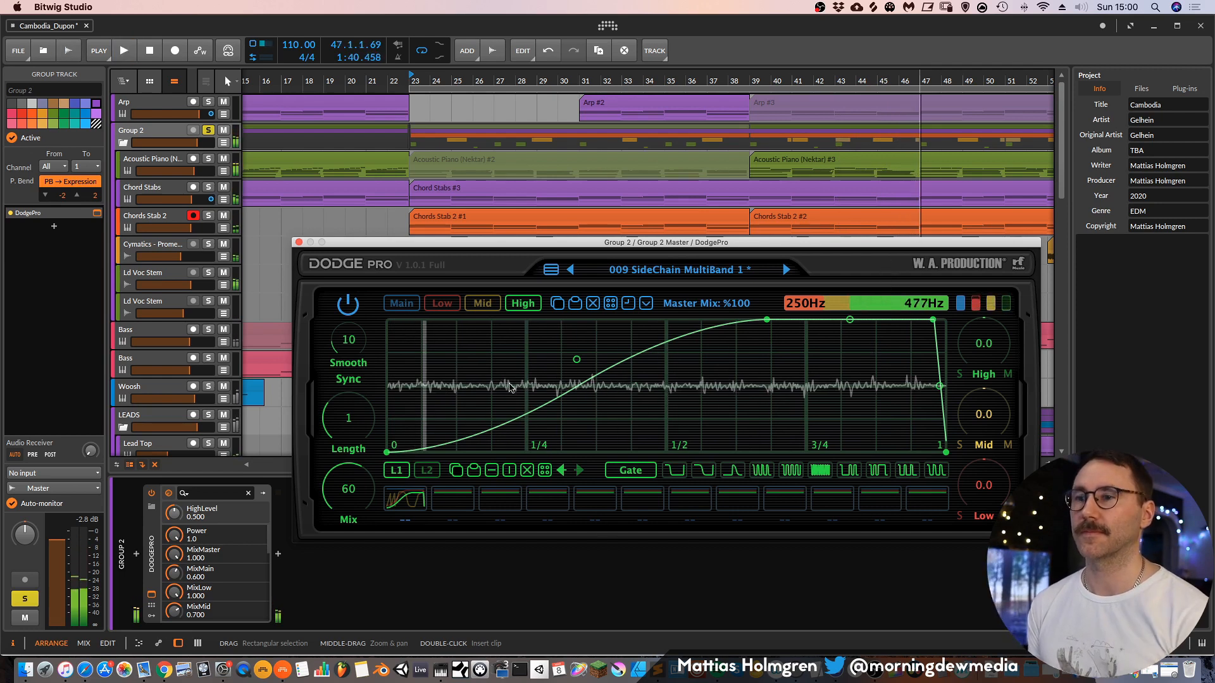